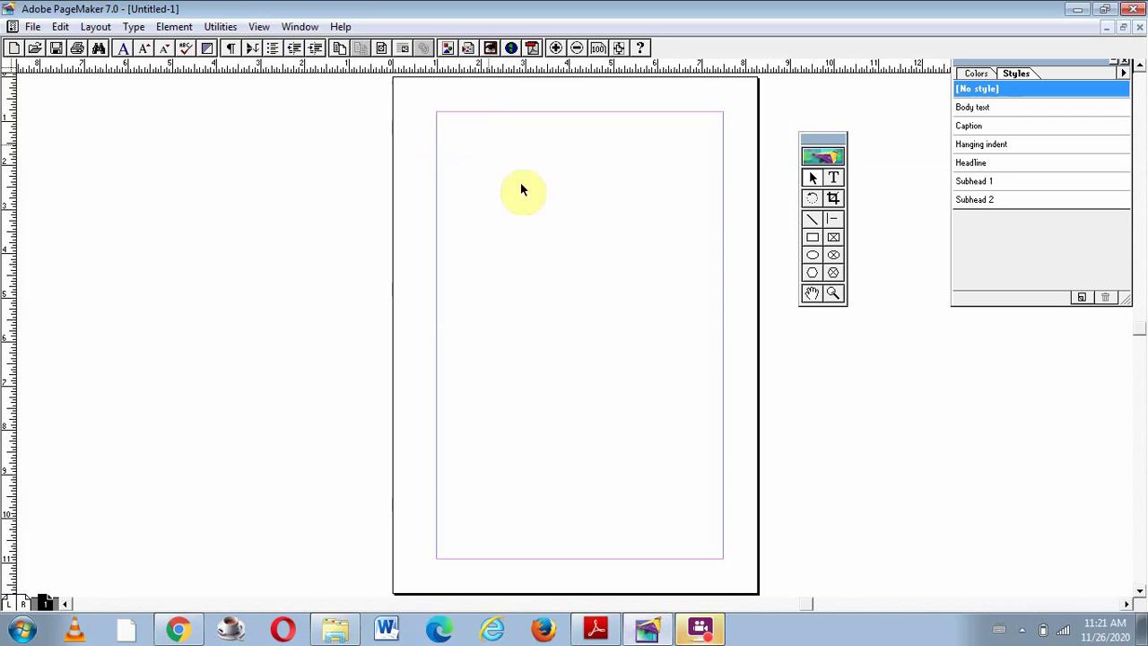
Start placing an external file and browse to the Computer Science folder on the Desktop.
{"action": "left_click", "coordinate": [33, 27]}
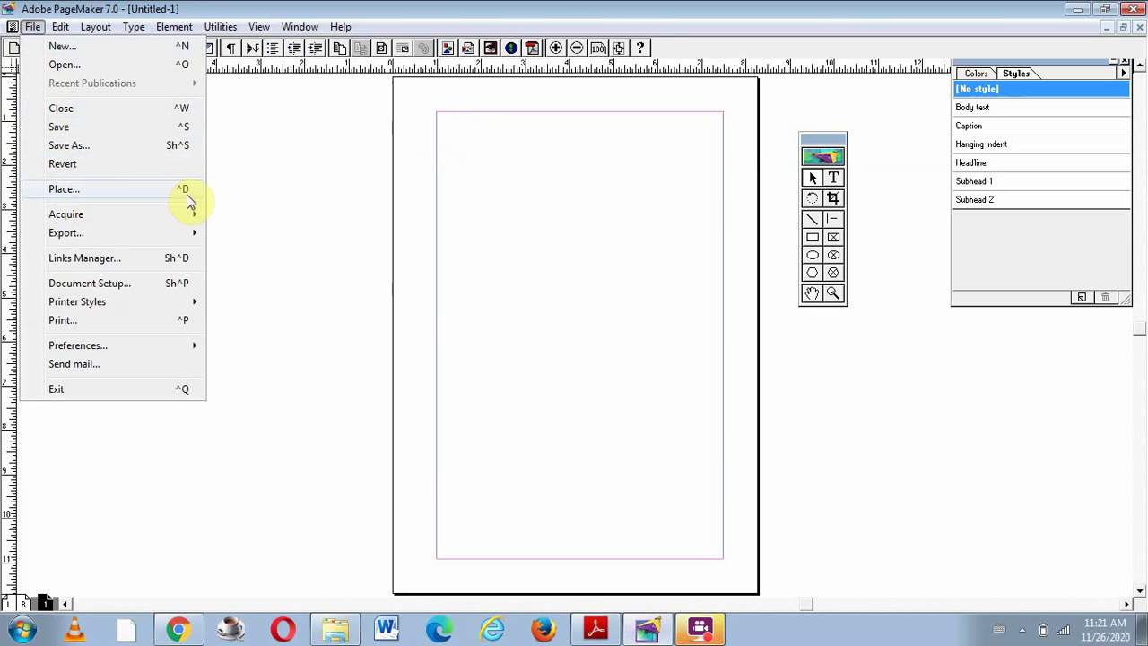
{"action": "left_click", "coordinate": [98, 190]}
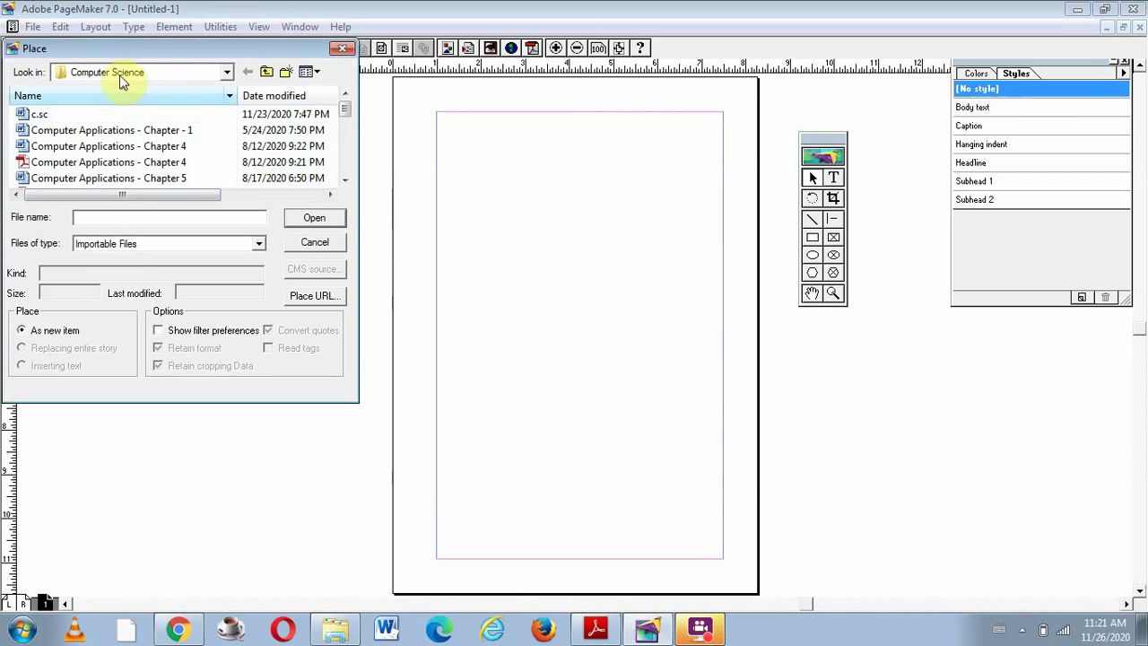
{"action": "left_click", "coordinate": [228, 74]}
{"action": "left_click", "coordinate": [228, 73]}
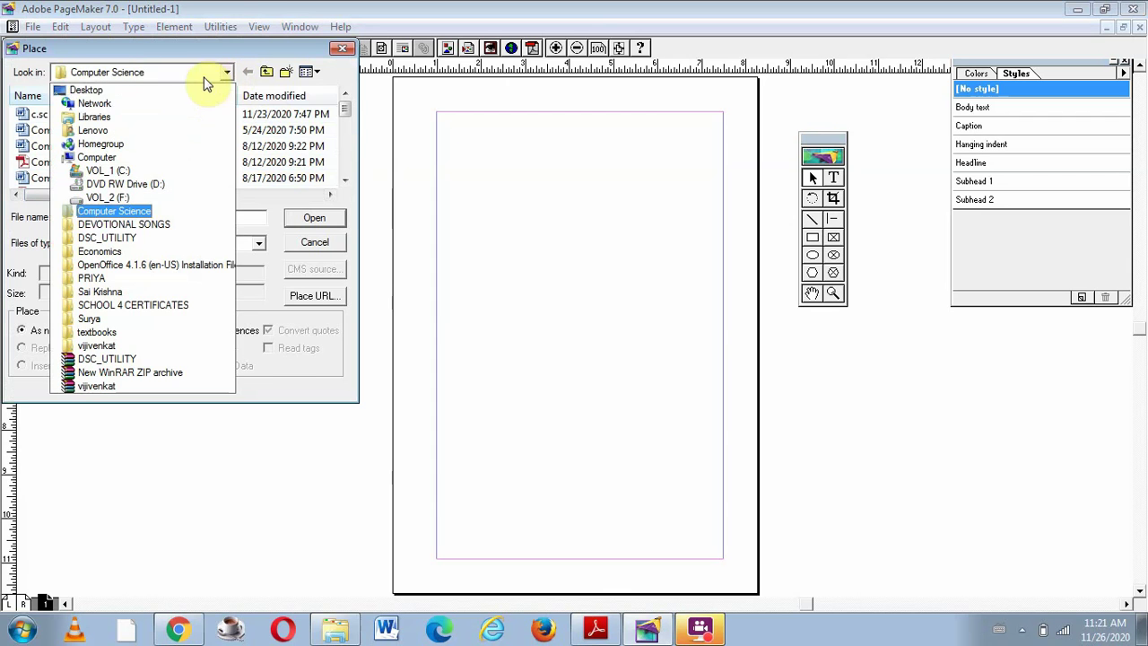
{"action": "left_click", "coordinate": [85, 91]}
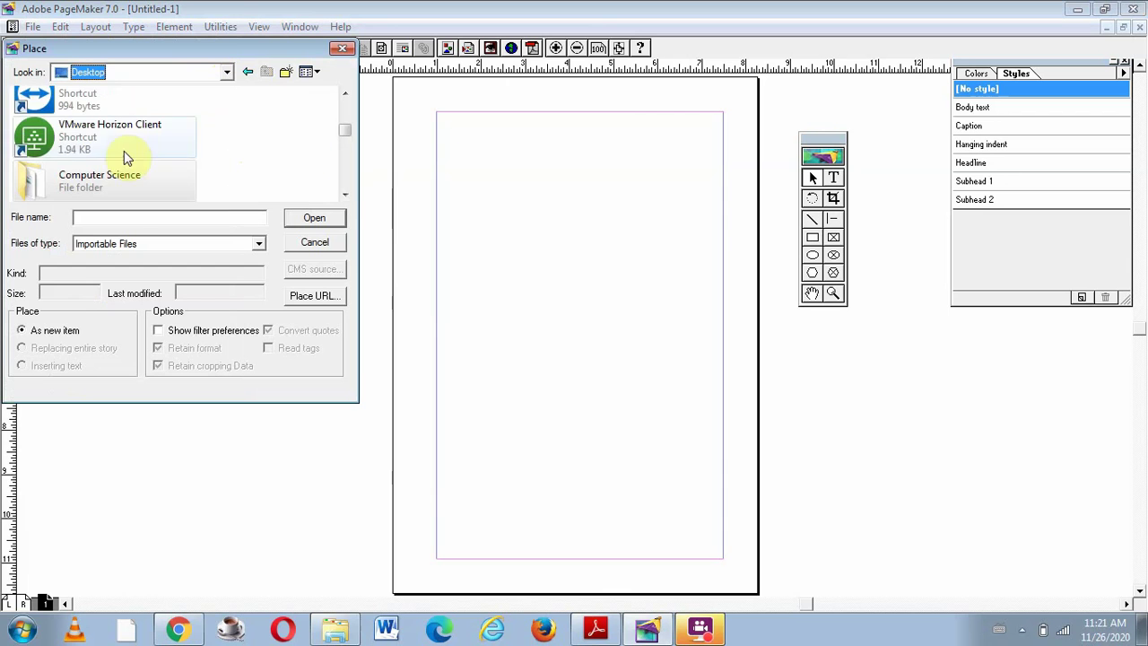
{"action": "double_click", "coordinate": [133, 183]}
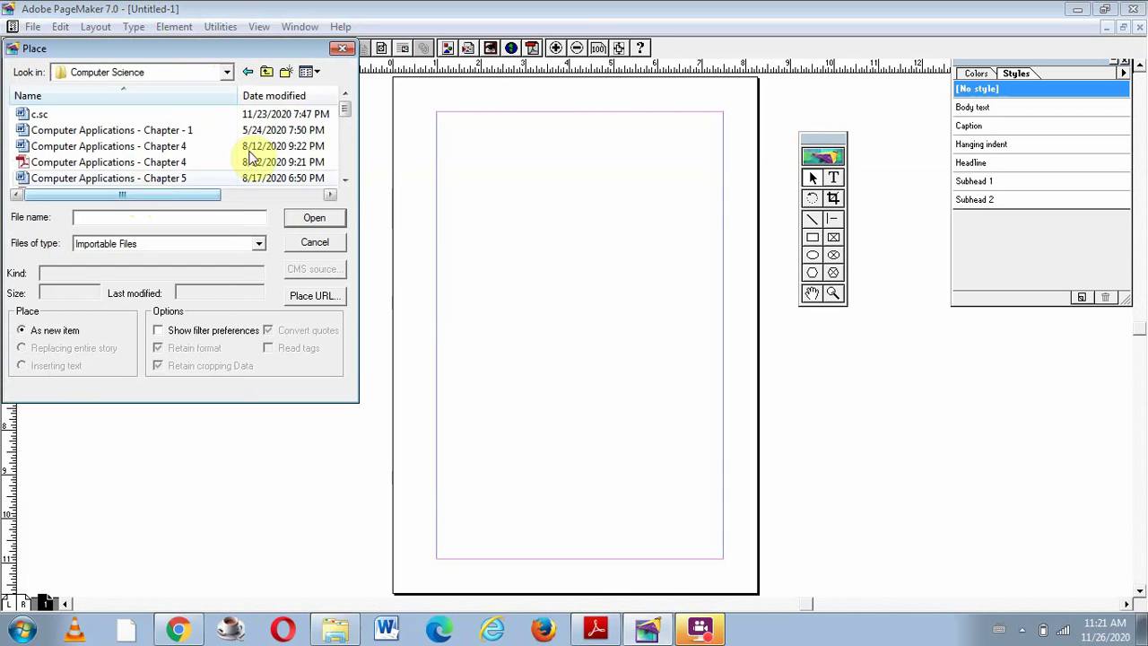
Place the csc Word document as a new story at the top-left margin corner of page 1.
{"action": "left_click", "coordinate": [346, 168]}
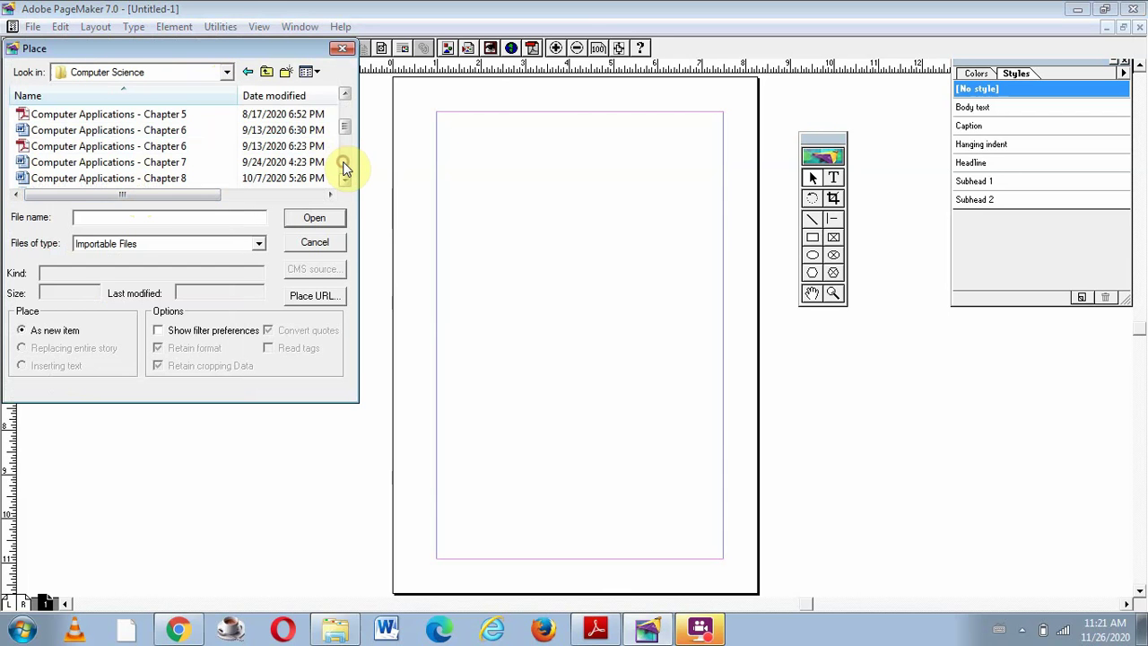
{"action": "left_click", "coordinate": [346, 168]}
{"action": "left_click", "coordinate": [346, 167]}
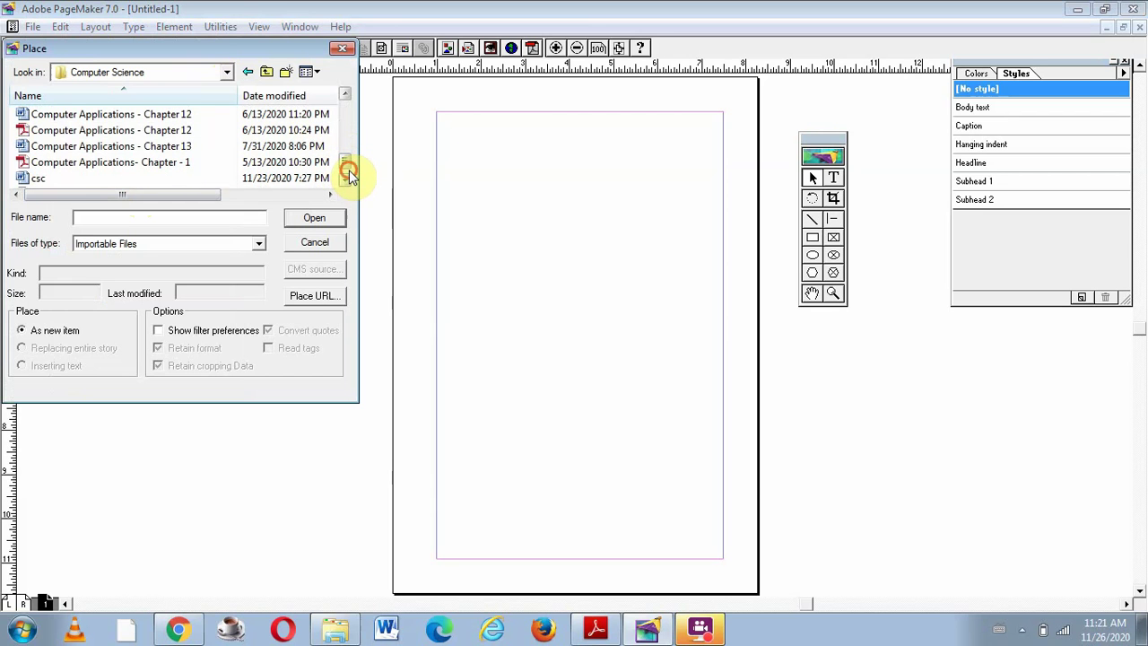
{"action": "left_click", "coordinate": [345, 179]}
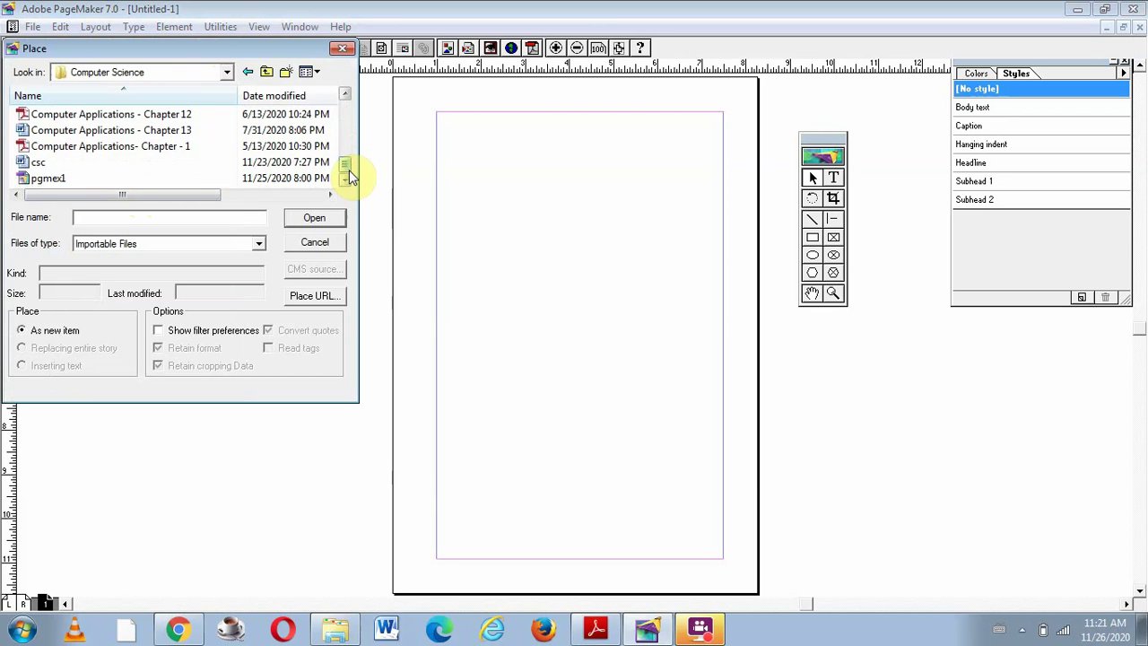
{"action": "left_click", "coordinate": [120, 166]}
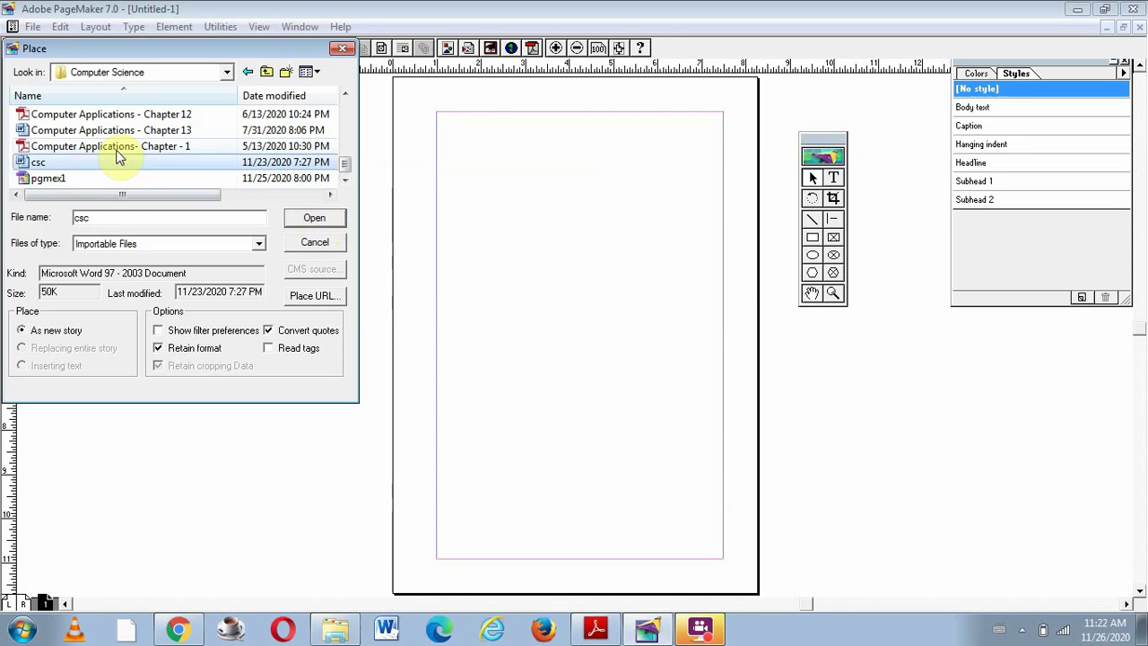
{"action": "left_click", "coordinate": [322, 218]}
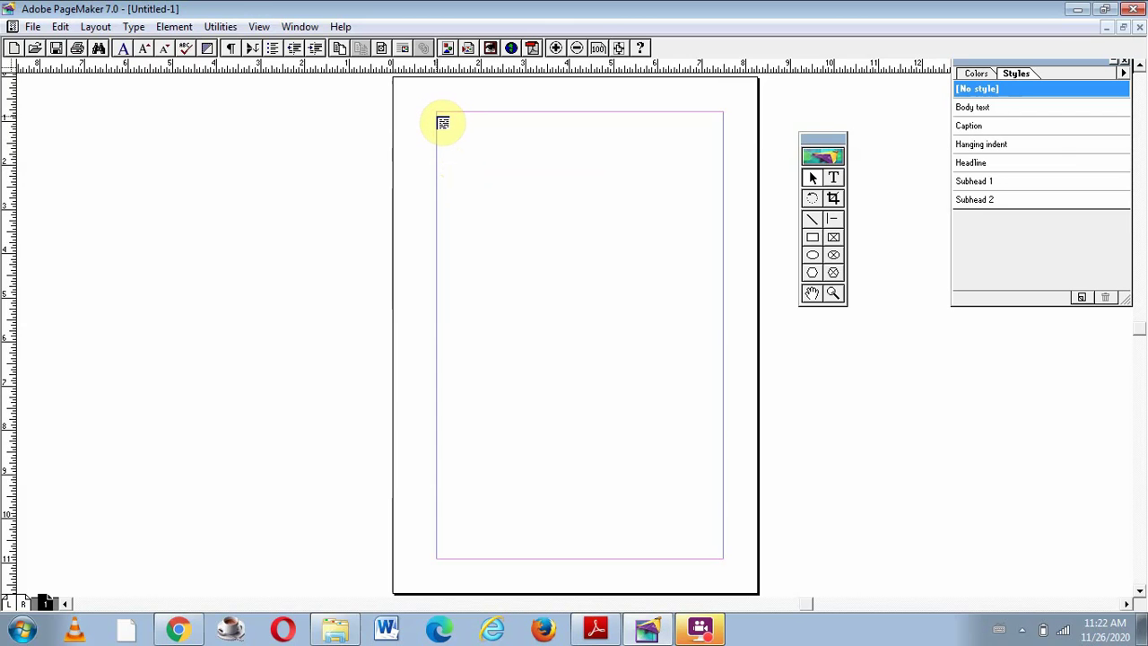
{"action": "left_click", "coordinate": [436, 116]}
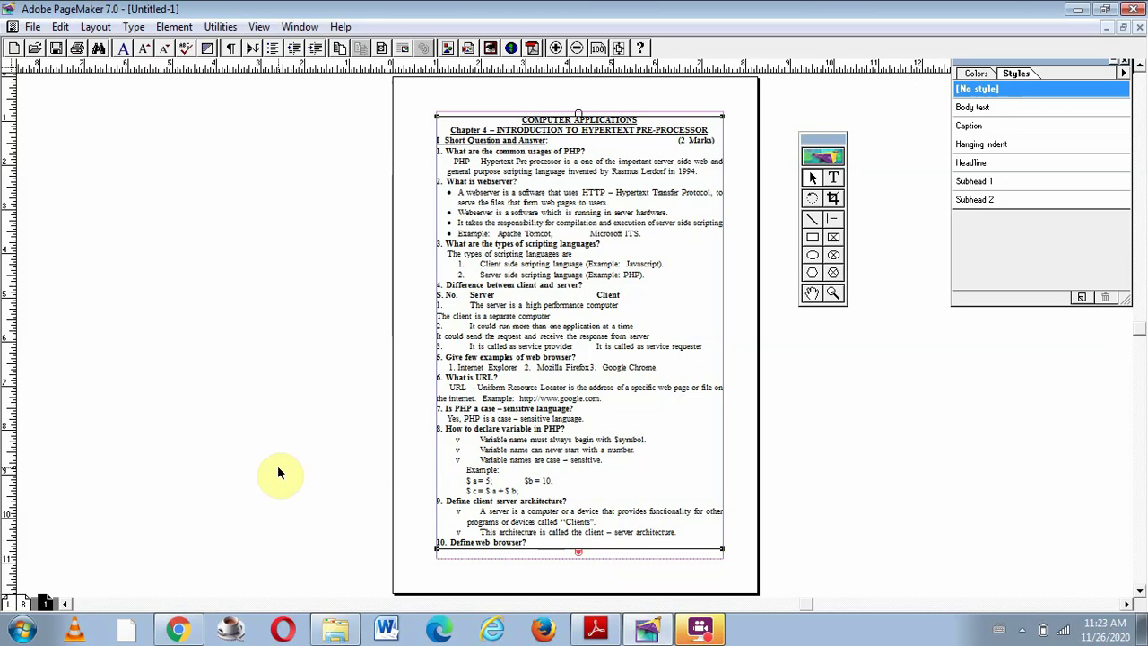
Insert 2 pages after the current page using the Document Master.
{"action": "left_click", "coordinate": [106, 29]}
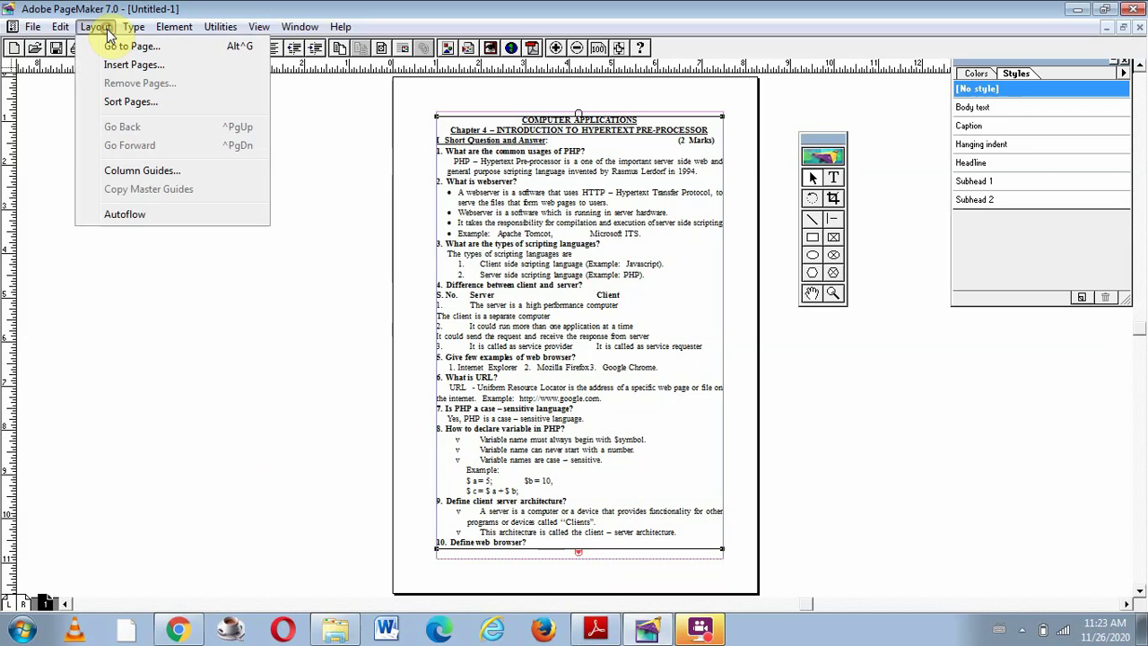
{"action": "left_click", "coordinate": [133, 67]}
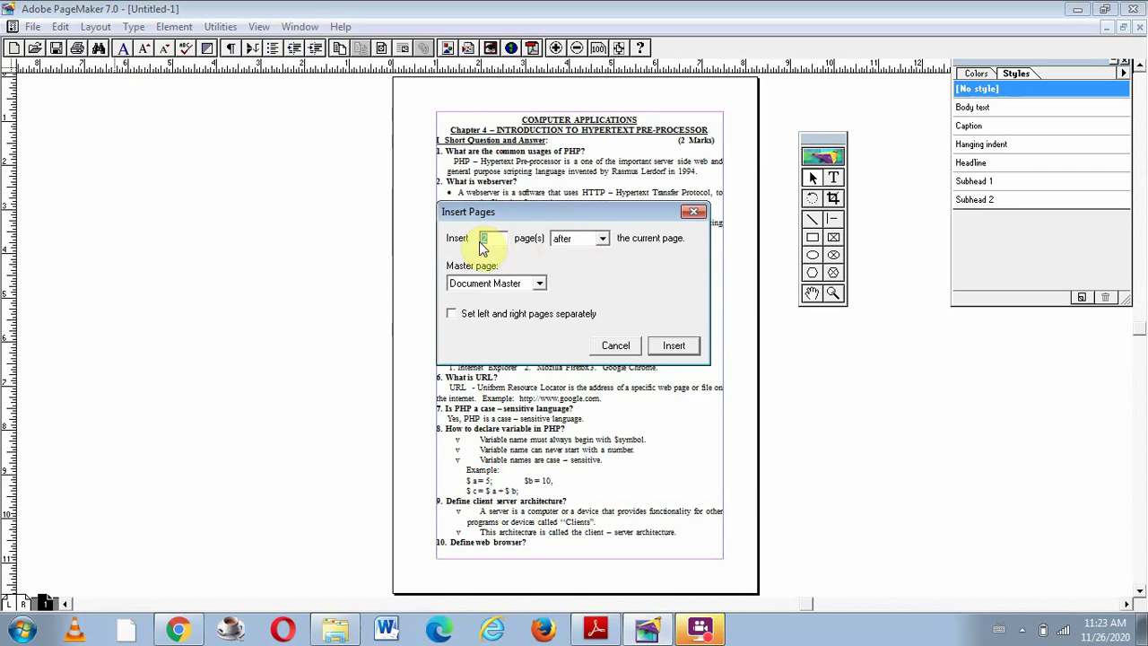
{"action": "left_click", "coordinate": [675, 347]}
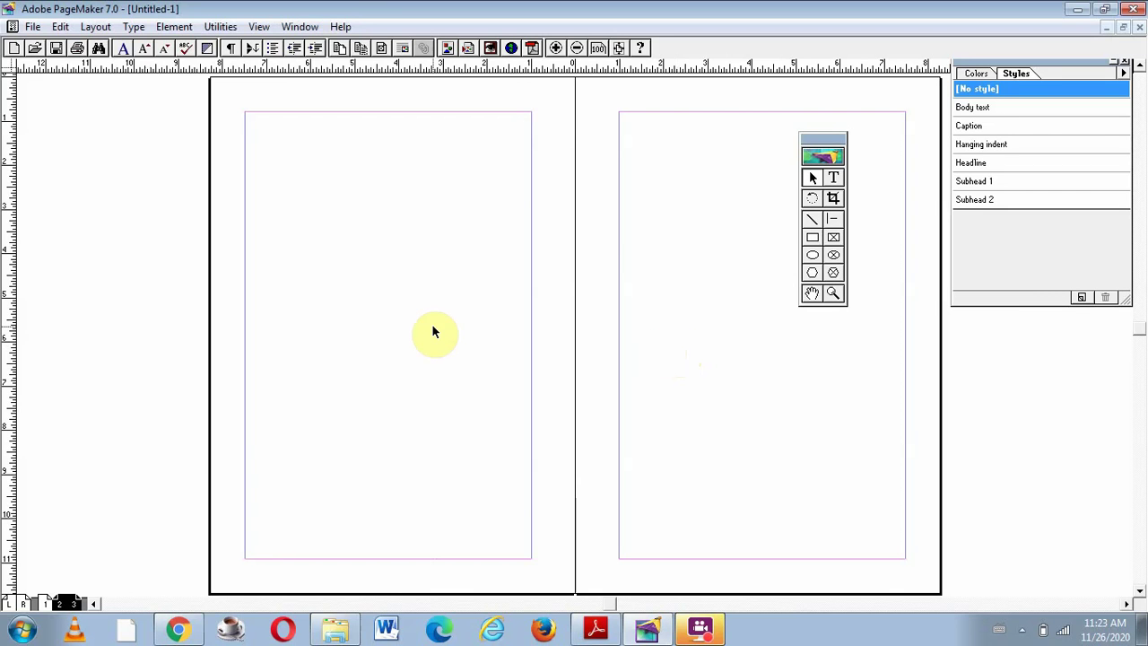
Manually flow the overflow text of page 1's story onto page 2 and from there onto page 3.
{"action": "left_click", "coordinate": [46, 605]}
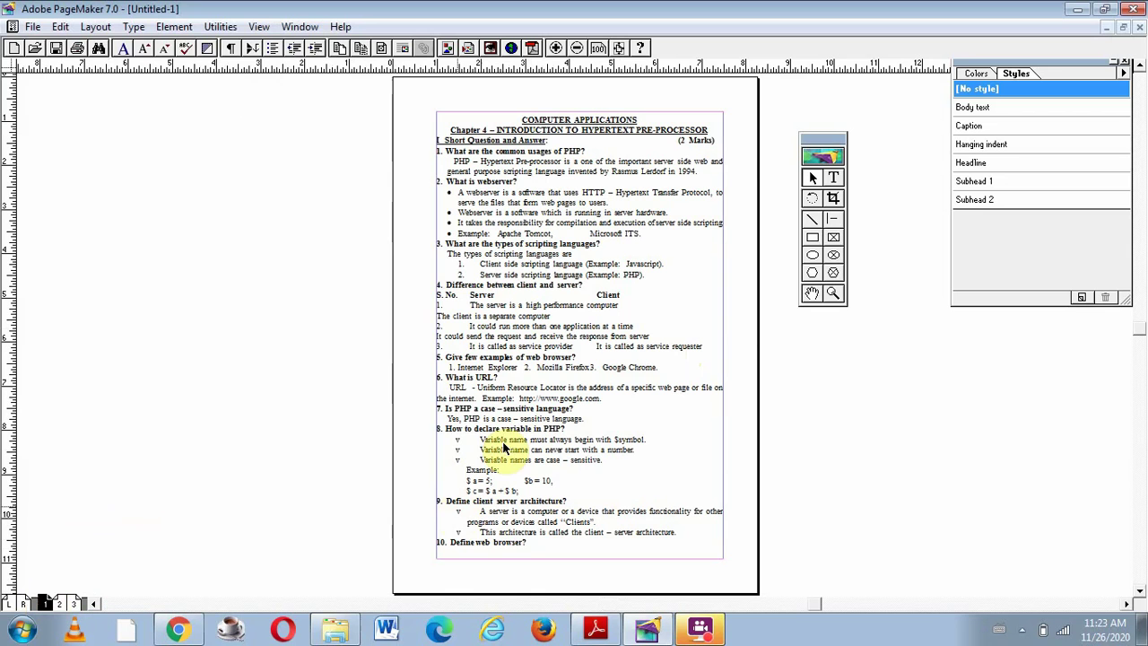
{"action": "left_click", "coordinate": [578, 325]}
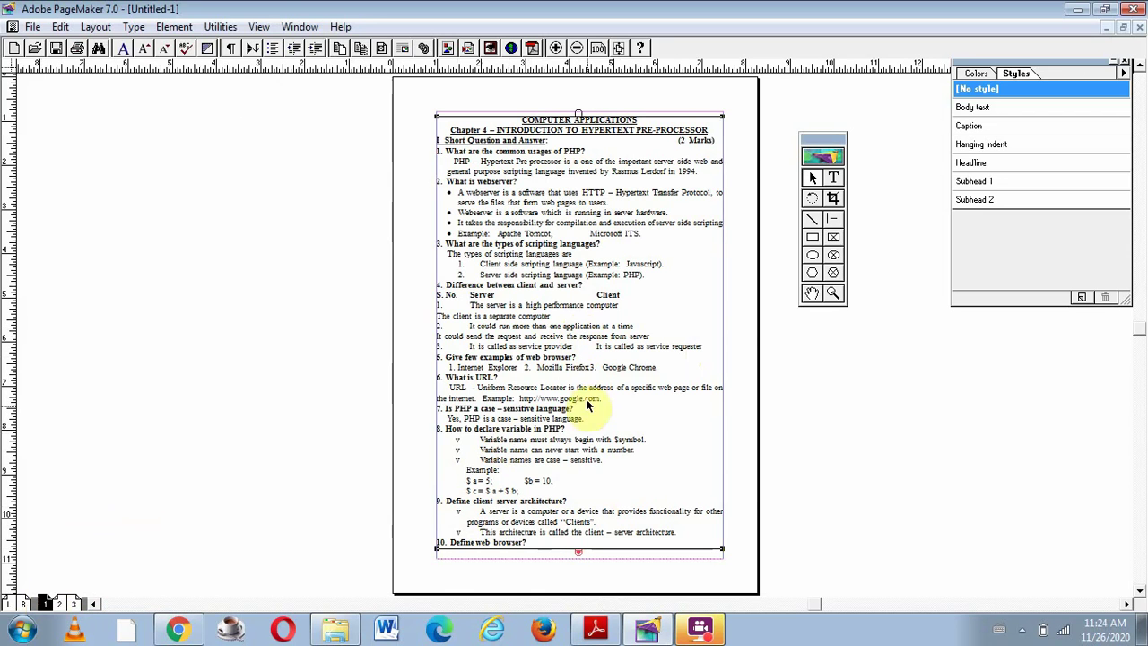
{"action": "left_click", "coordinate": [578, 552]}
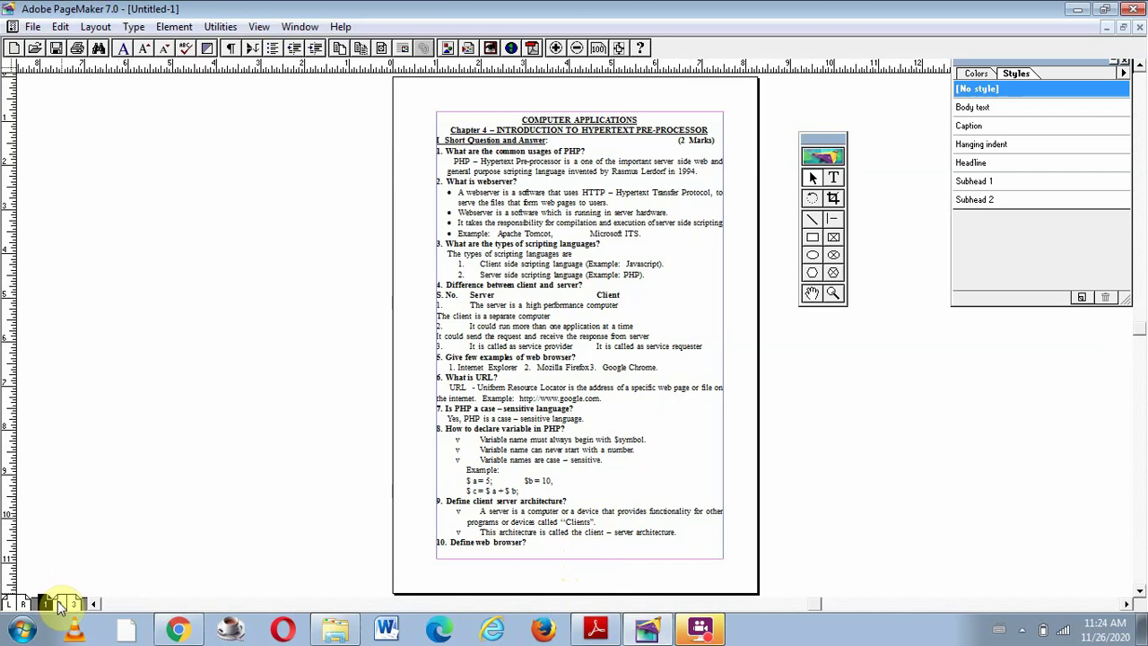
{"action": "left_click", "coordinate": [63, 604]}
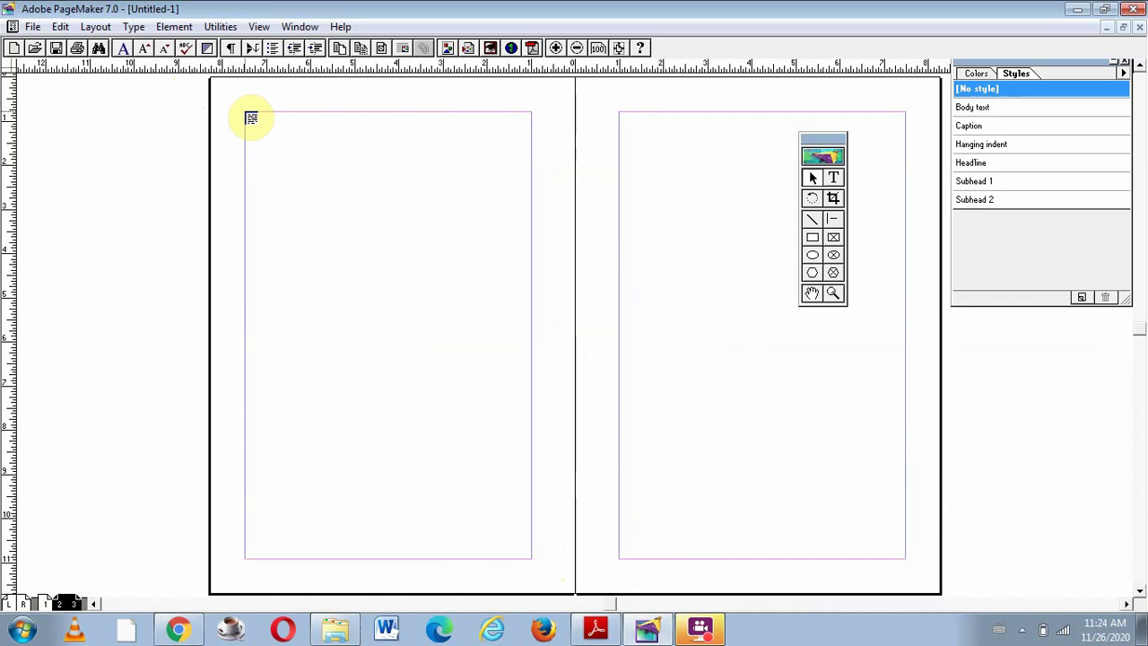
{"action": "left_click", "coordinate": [246, 113]}
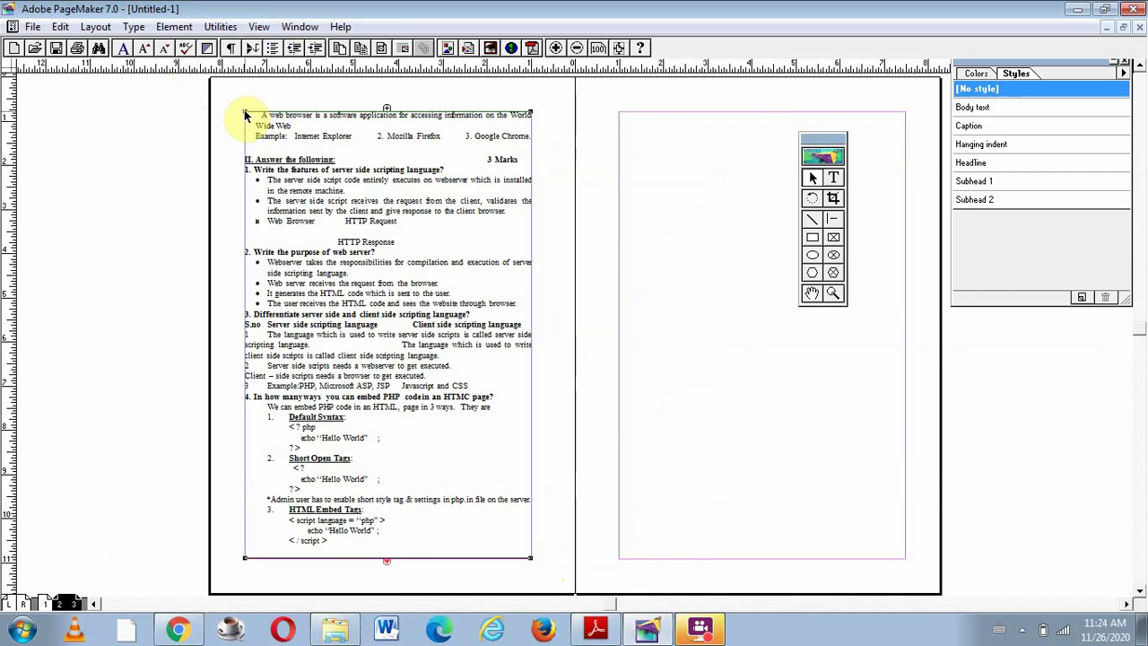
{"action": "left_click", "coordinate": [388, 558]}
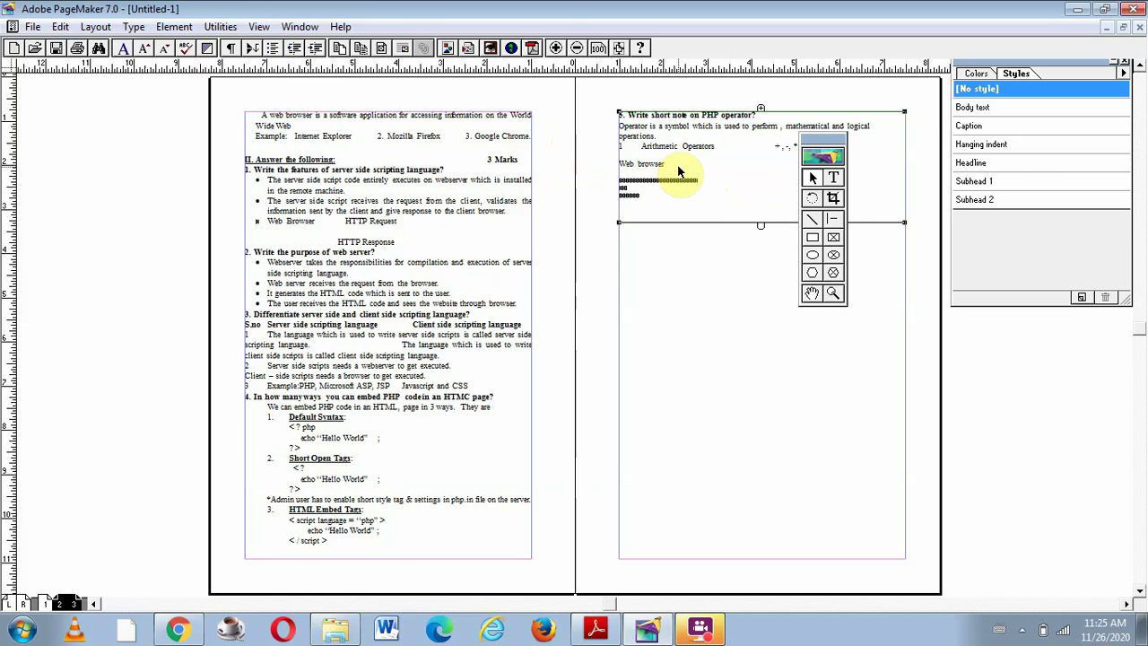
Delete the placed text blocks from pages 3, 2 and 1.
{"action": "key", "text": "Delete"}
{"action": "left_click", "coordinate": [285, 236]}
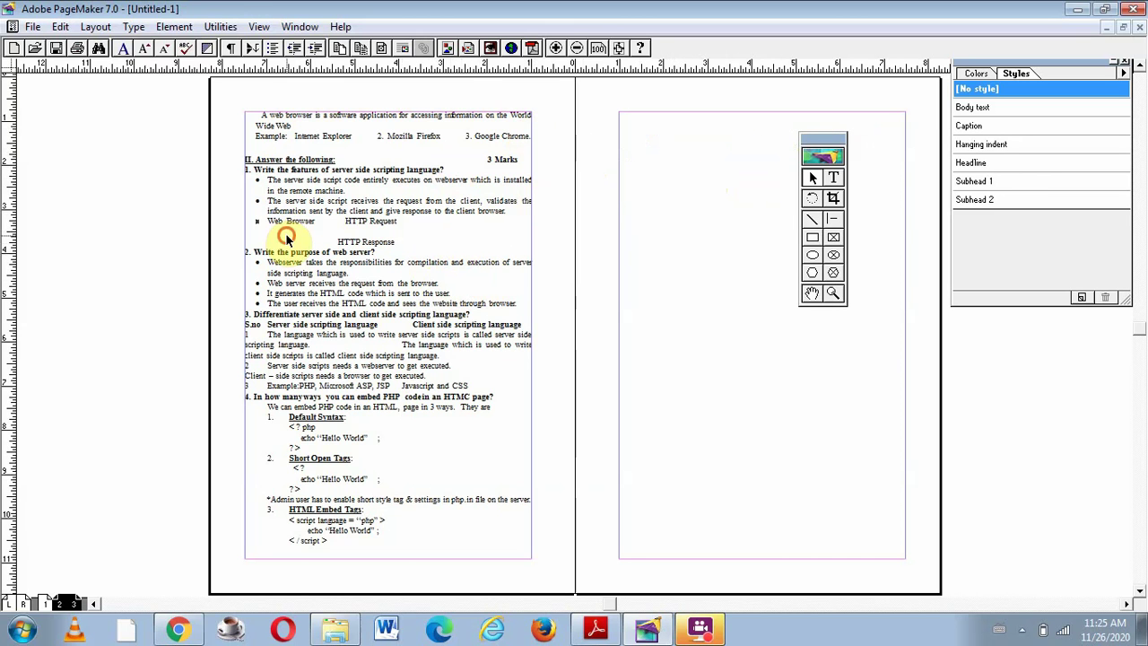
{"action": "key", "text": "Delete"}
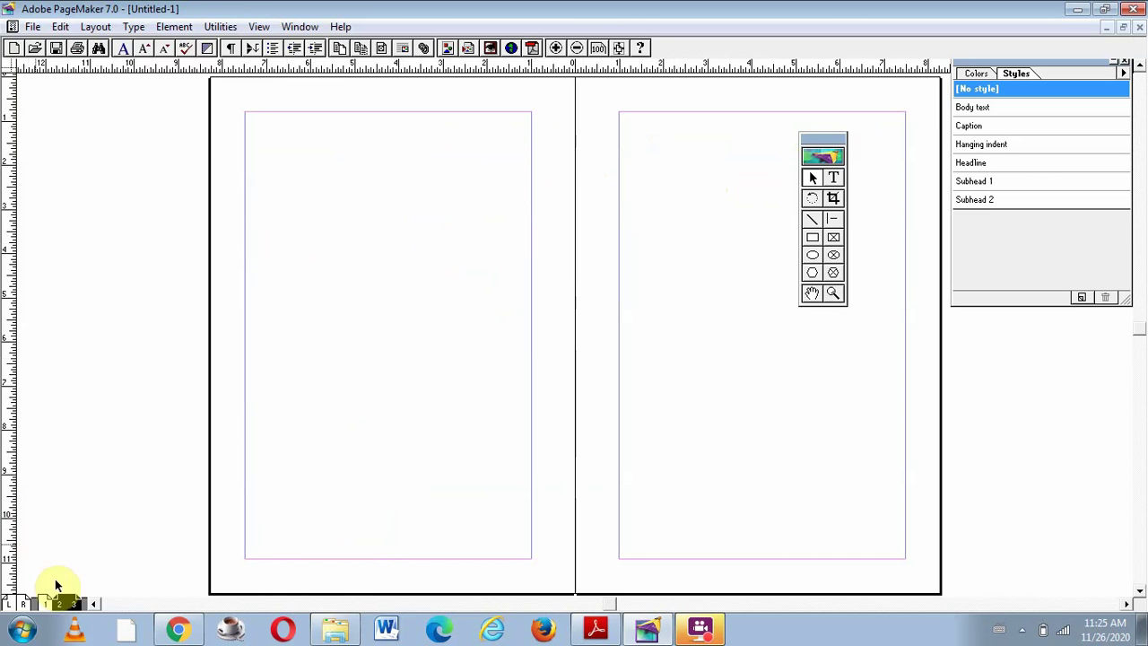
{"action": "left_click", "coordinate": [46, 602]}
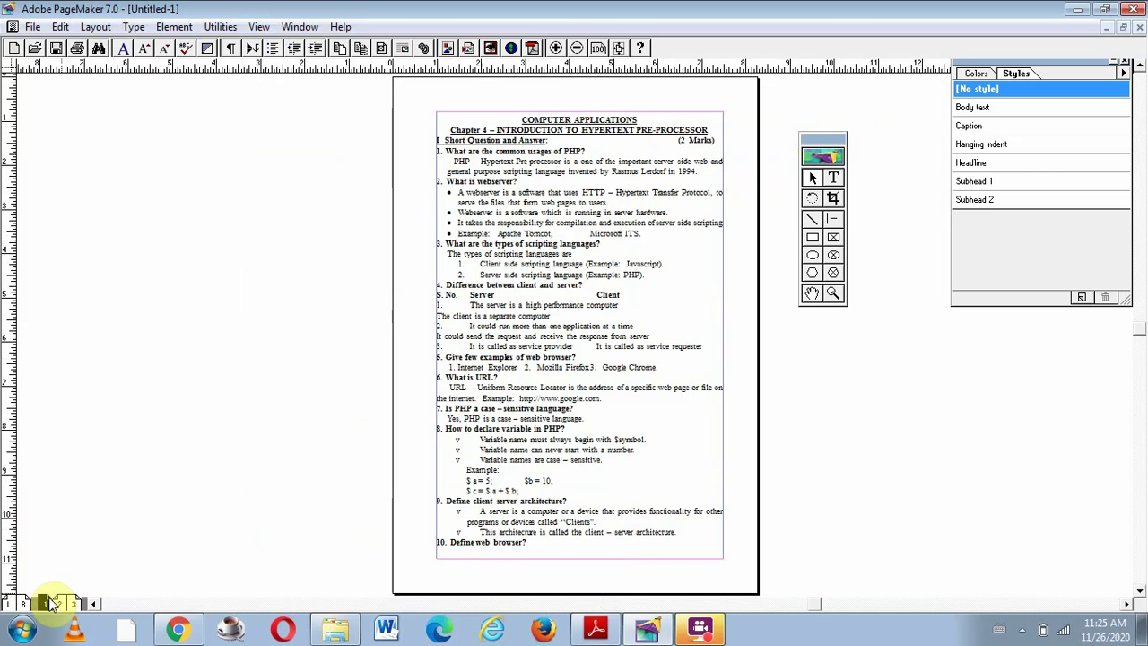
{"action": "left_click", "coordinate": [514, 283]}
{"action": "key", "text": "Delete"}
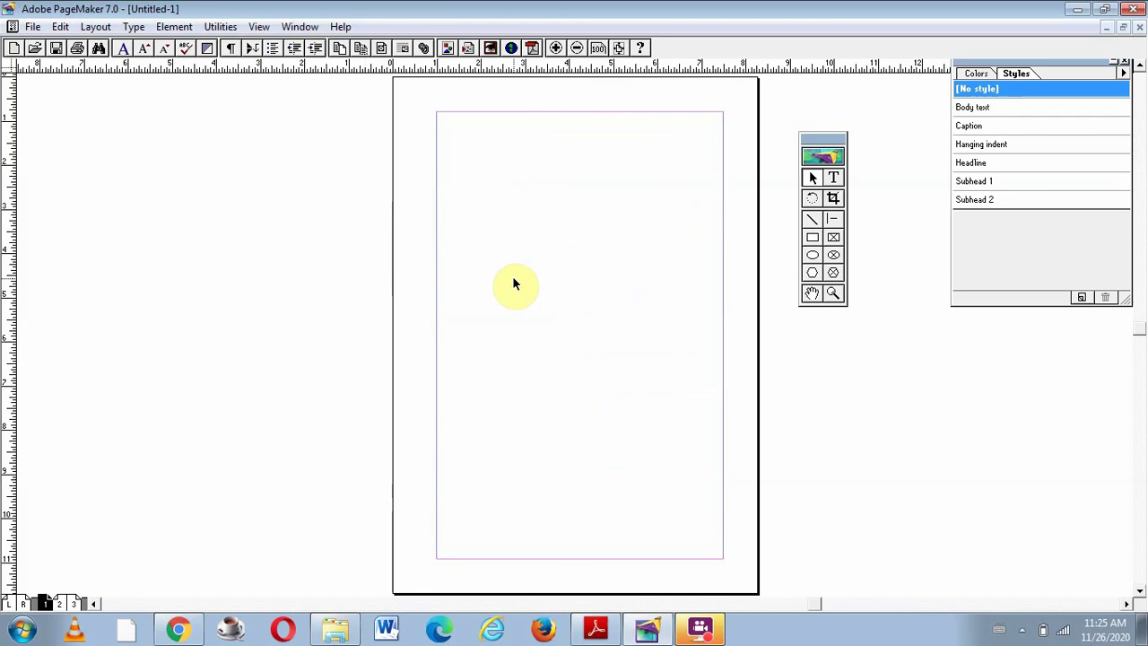
Turn on Autoflow for placing text and check that the option is enabled.
{"action": "left_click", "coordinate": [96, 27]}
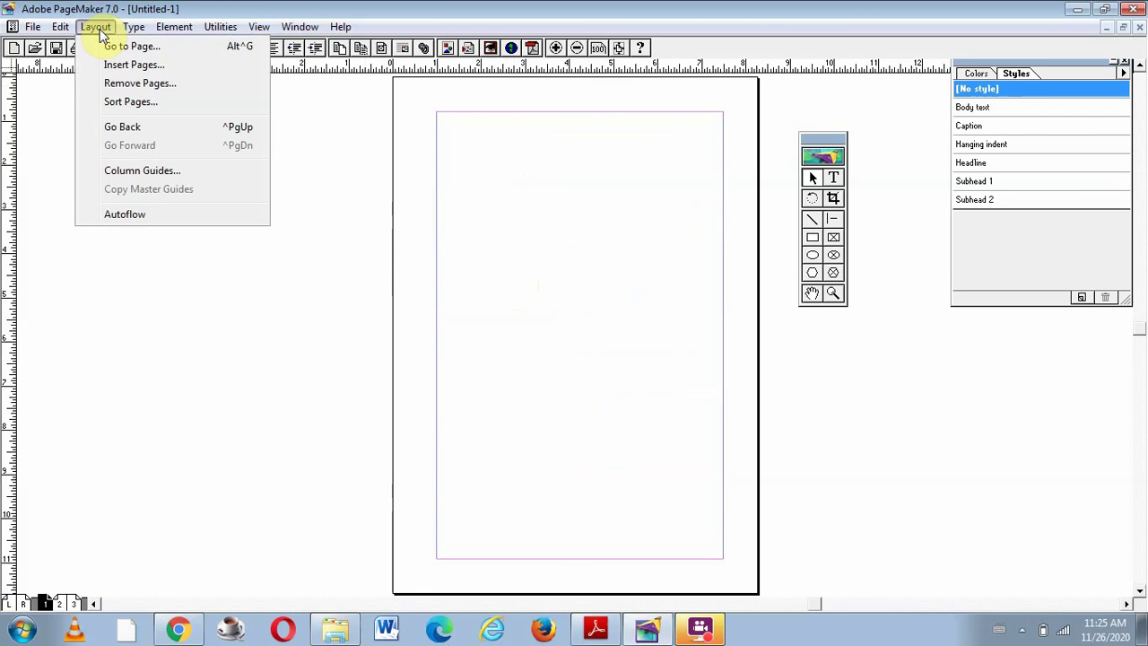
{"action": "left_click", "coordinate": [142, 215]}
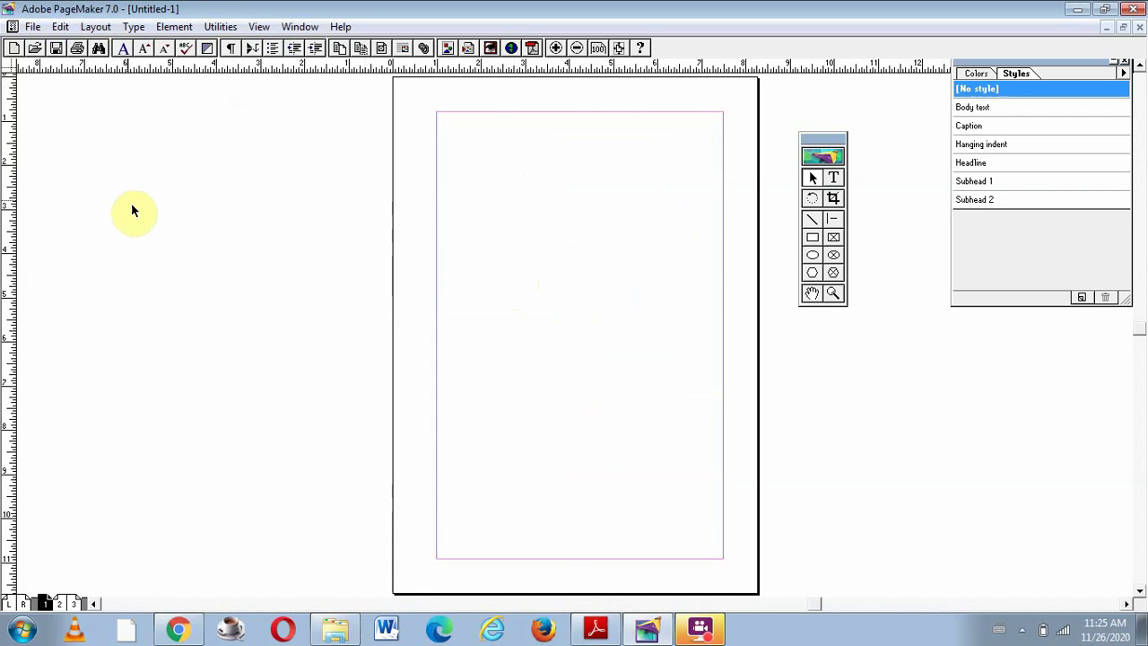
{"action": "left_click", "coordinate": [99, 27]}
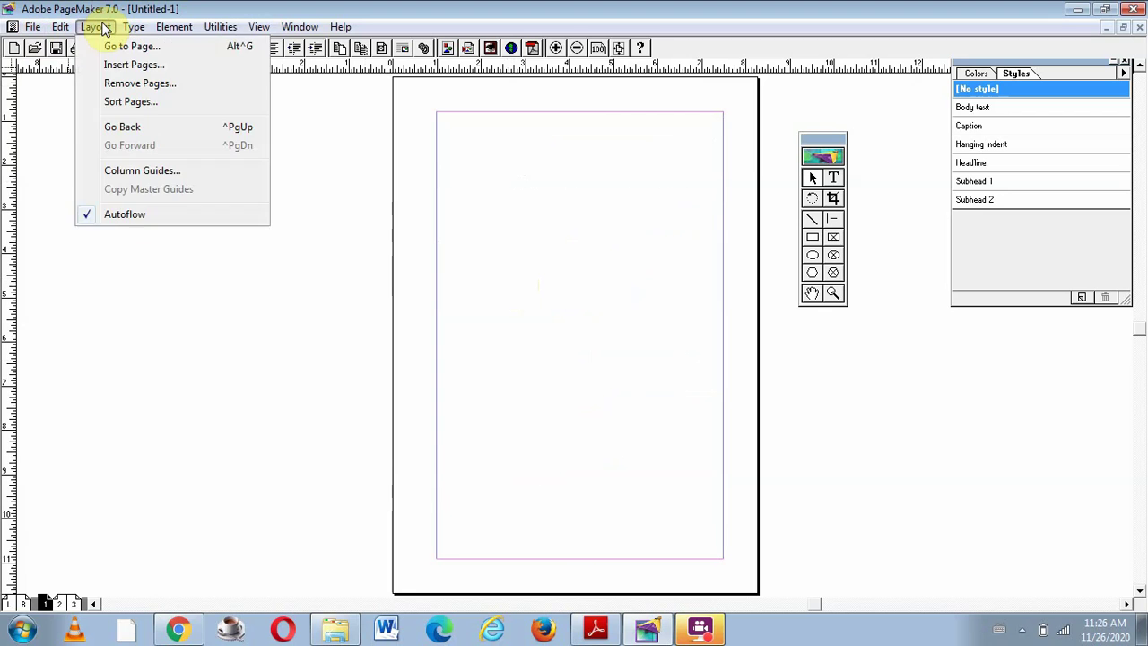
Place the csc Word document from the Computer Science folder at page 1's top-left margin corner, letting it flow through the pages automatically.
{"action": "mouse_move", "coordinate": [32, 27]}
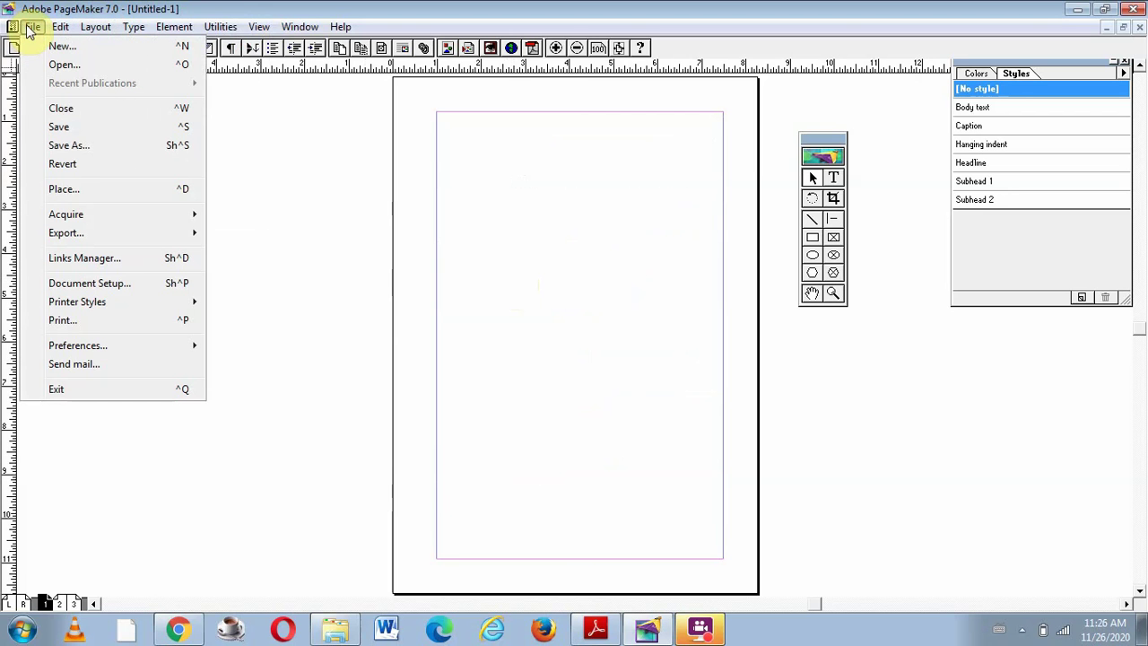
{"action": "left_click", "coordinate": [63, 190]}
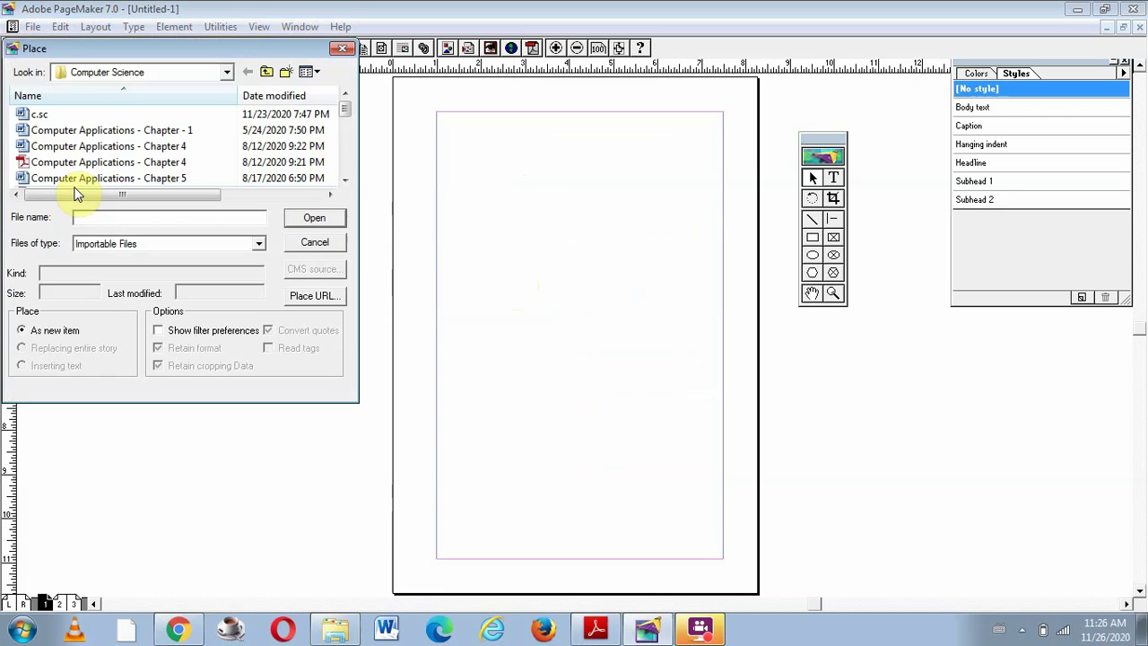
{"action": "left_click", "coordinate": [344, 165]}
{"action": "left_click", "coordinate": [345, 165]}
{"action": "left_click", "coordinate": [345, 165]}
{"action": "left_click", "coordinate": [345, 165]}
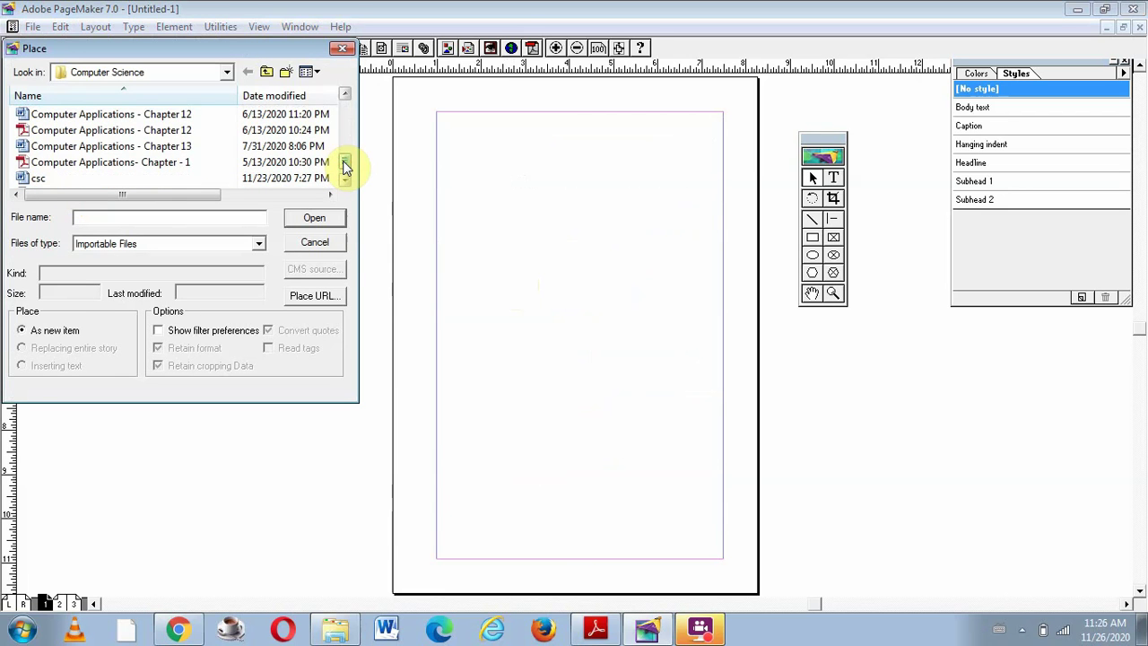
{"action": "left_click", "coordinate": [146, 178]}
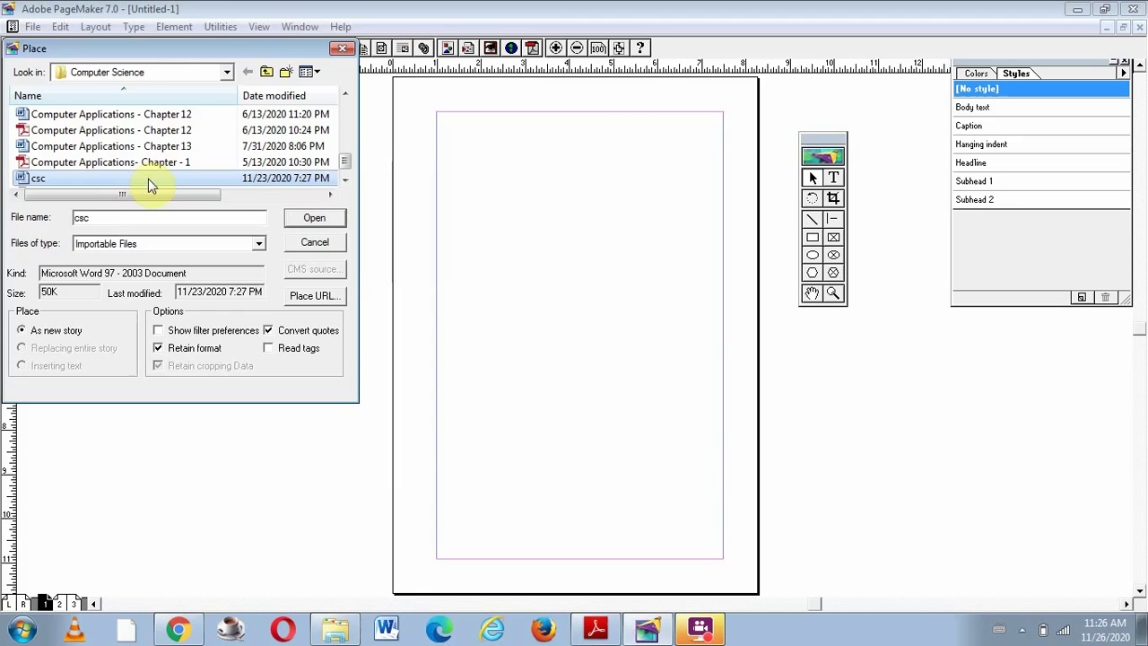
{"action": "left_click", "coordinate": [306, 221]}
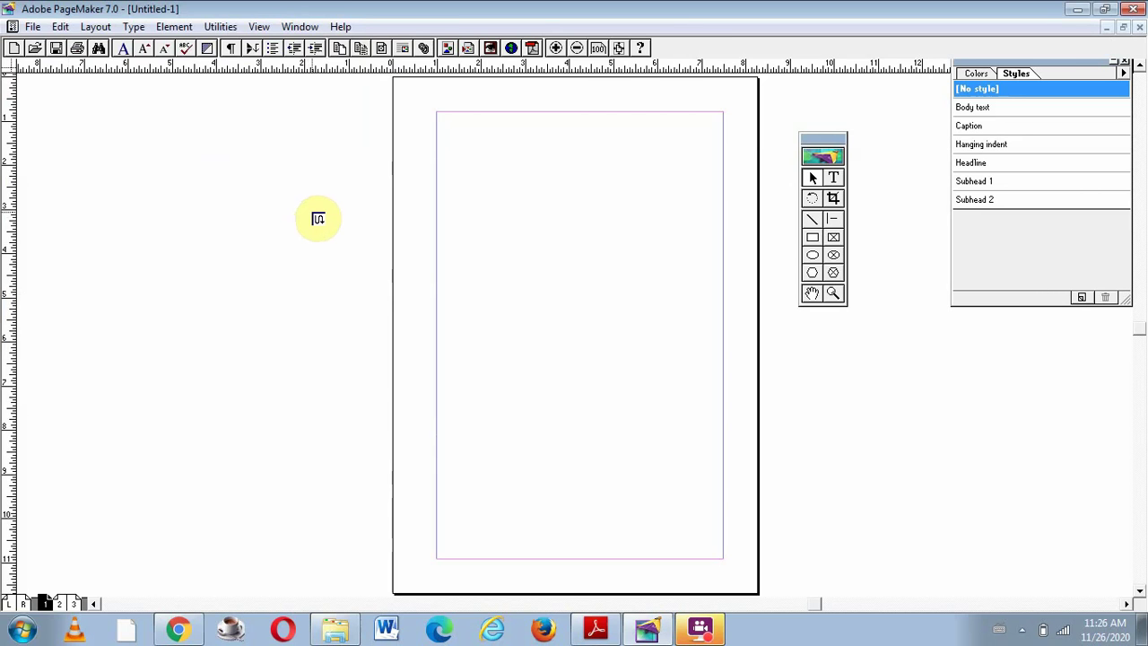
{"action": "left_click", "coordinate": [439, 116]}
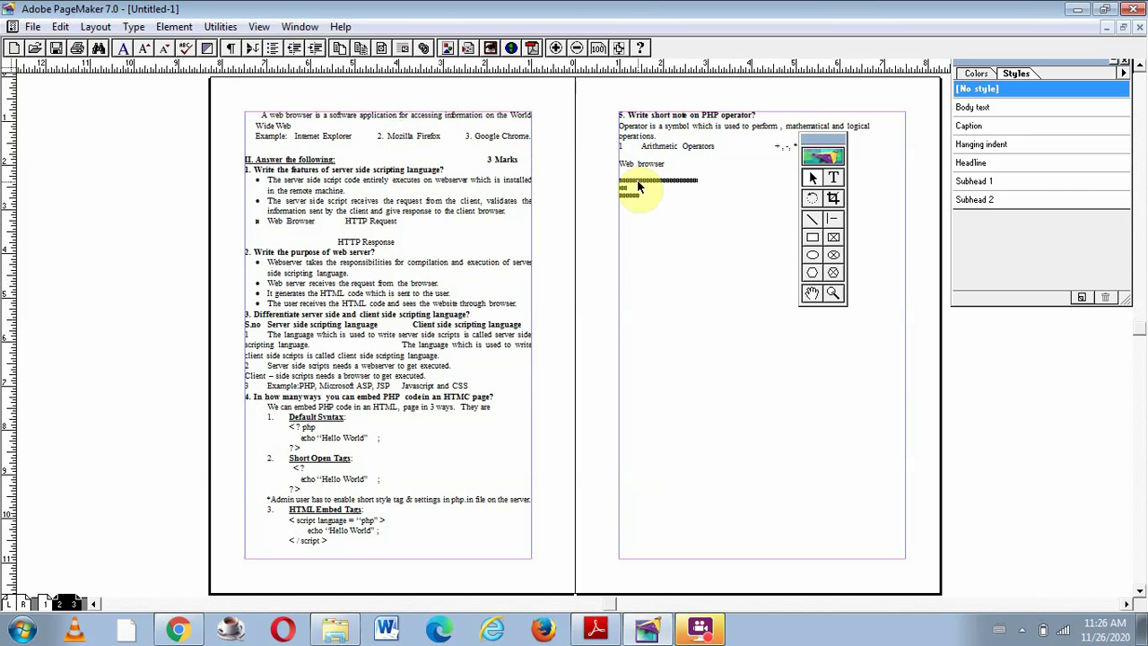
Delete the text block containing the PHP operator note on page 3.
{"action": "left_click", "coordinate": [691, 148]}
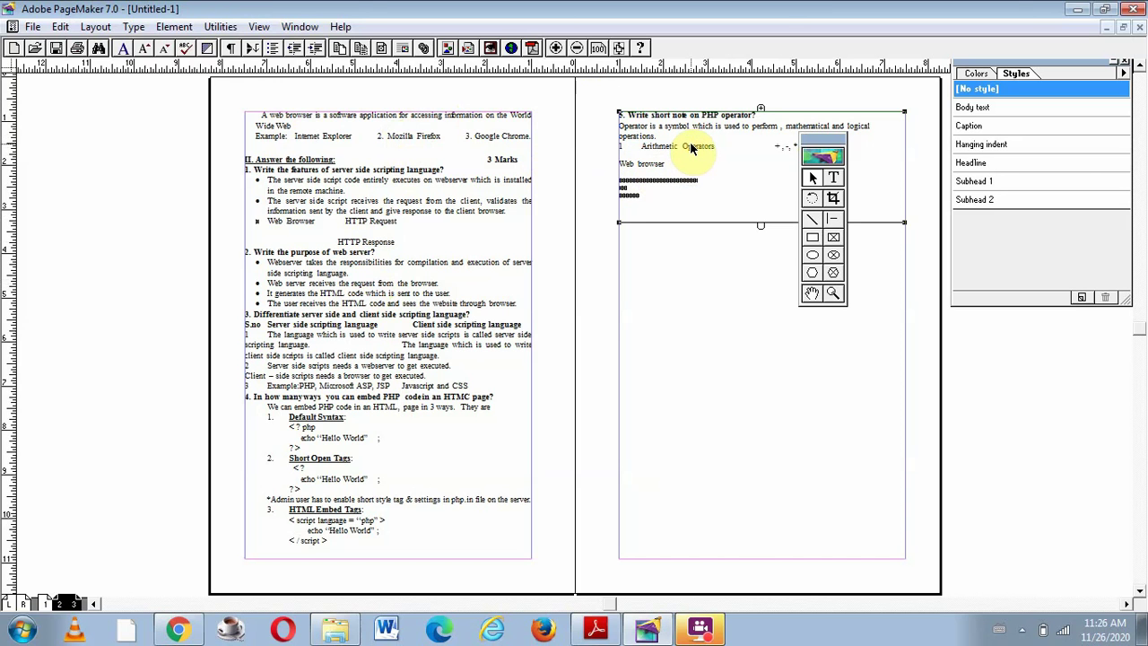
{"action": "key", "text": "Delete"}
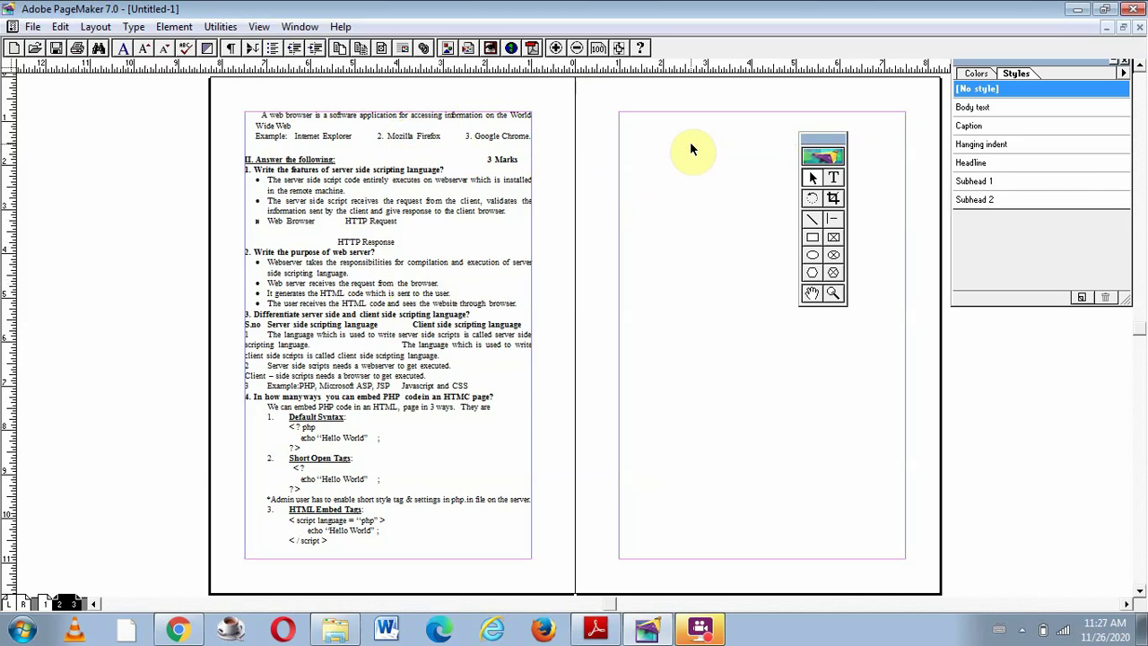
Delete the text blocks from page 2 and page 1.
{"action": "left_click", "coordinate": [428, 200]}
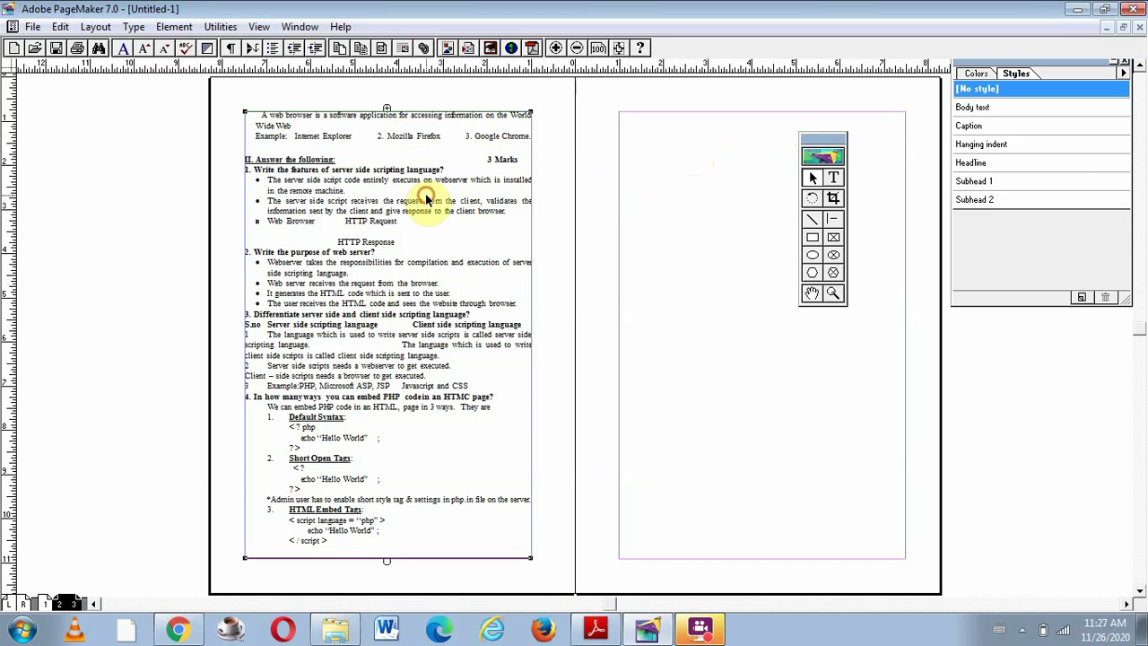
{"action": "key", "text": "Delete"}
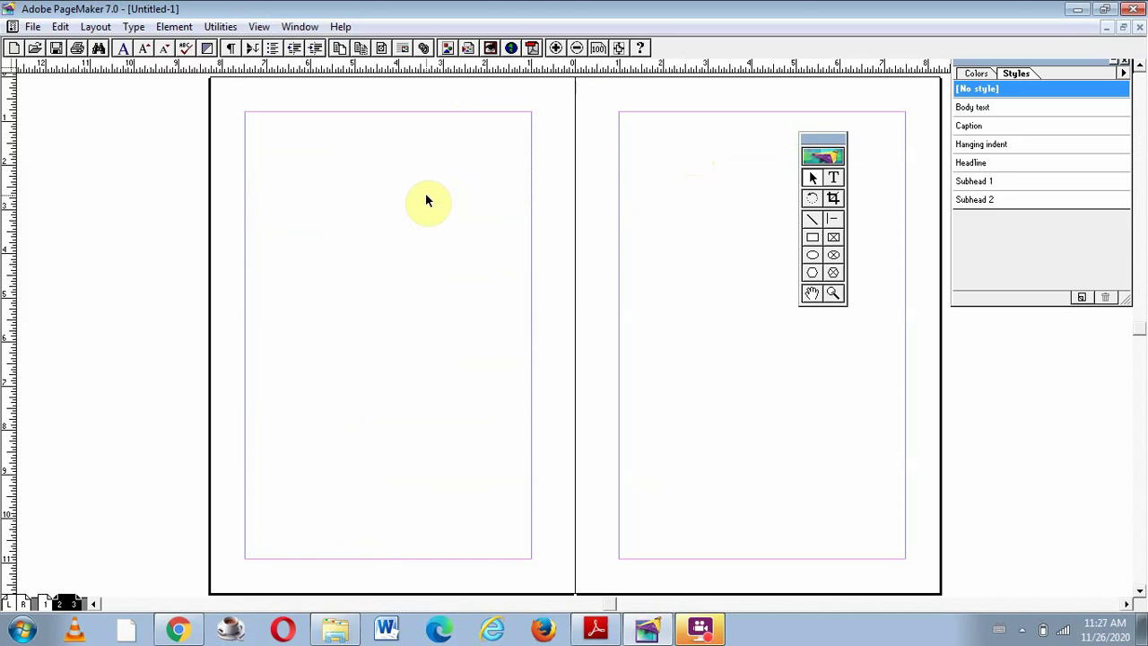
{"action": "left_click", "coordinate": [43, 603]}
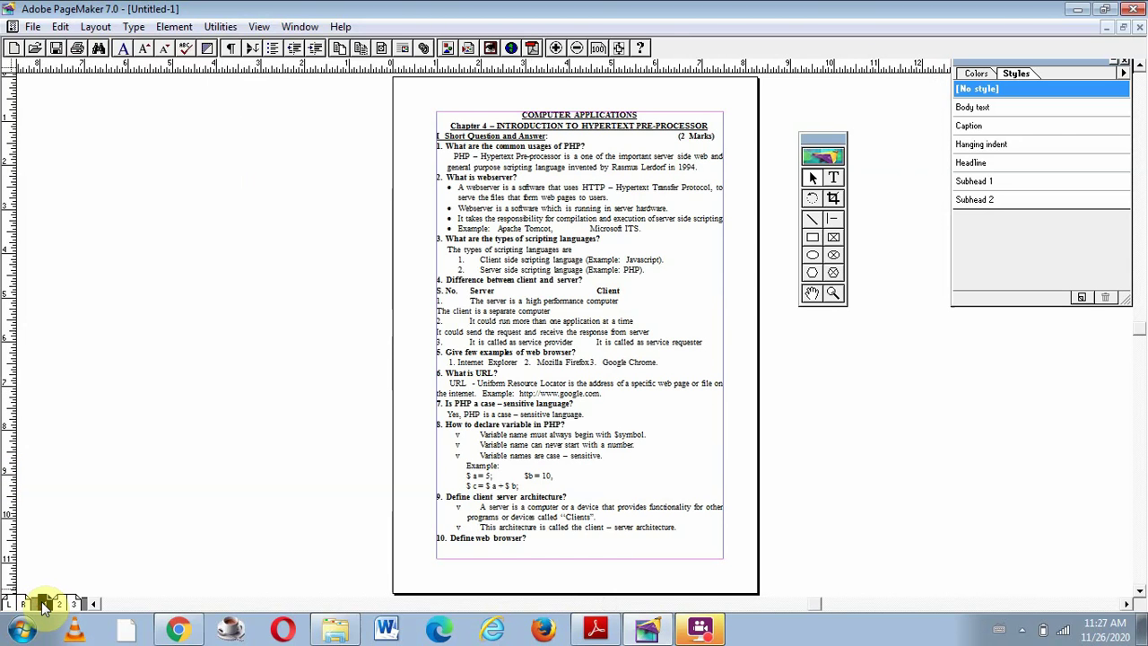
{"action": "left_click", "coordinate": [520, 215]}
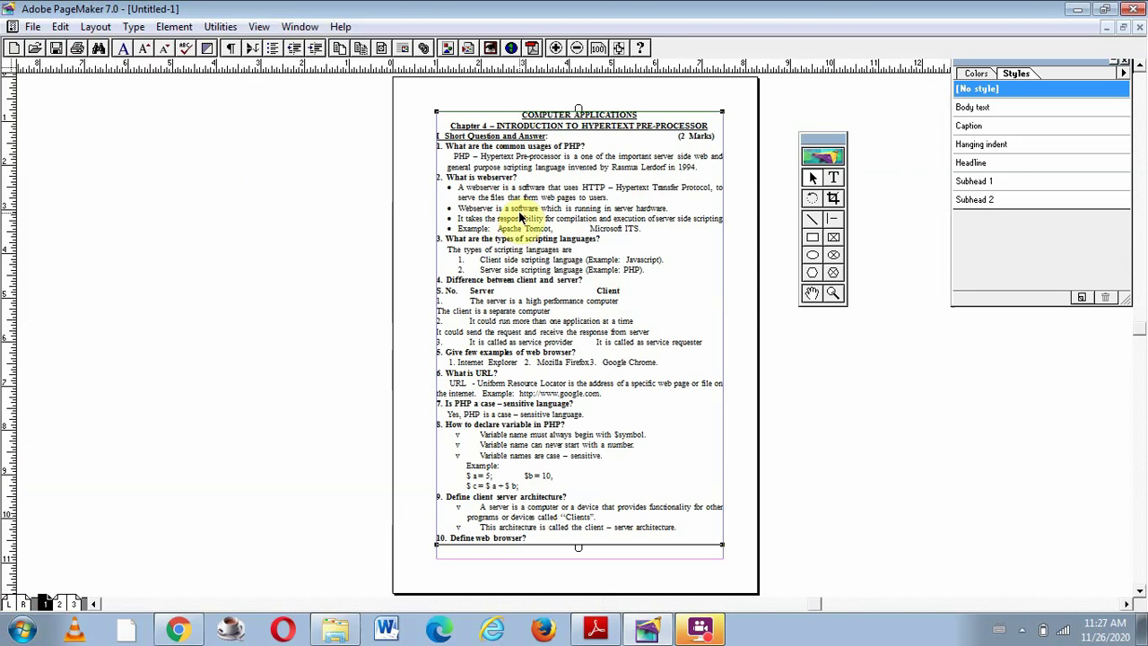
{"action": "key", "text": "Delete"}
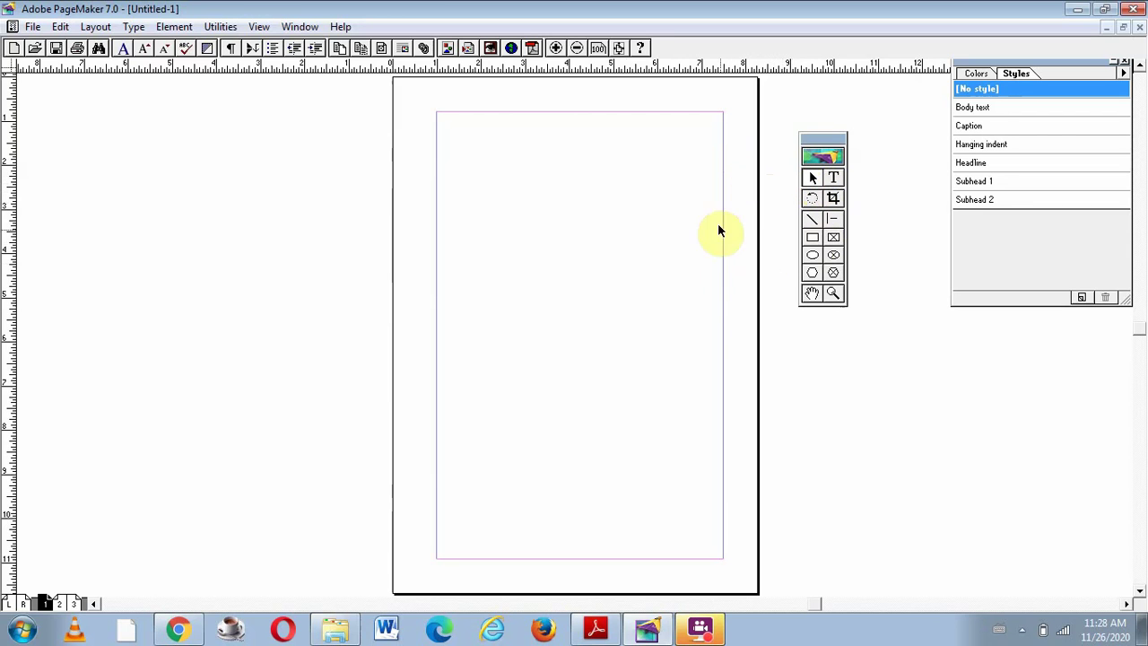
Draw a rectangular frame about 2.4 by 2.2 inches at page 1's top-left margin corner.
{"action": "left_click", "coordinate": [833, 240]}
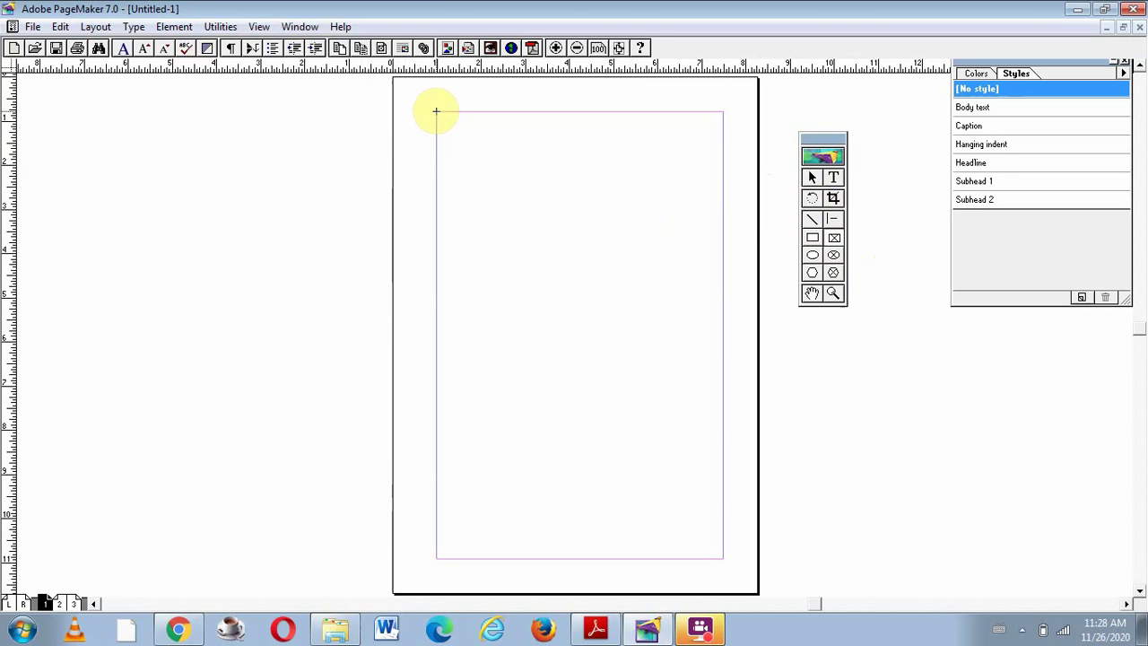
{"action": "left_click_drag", "start_coordinate": [436, 111], "coordinate": [542, 207]}
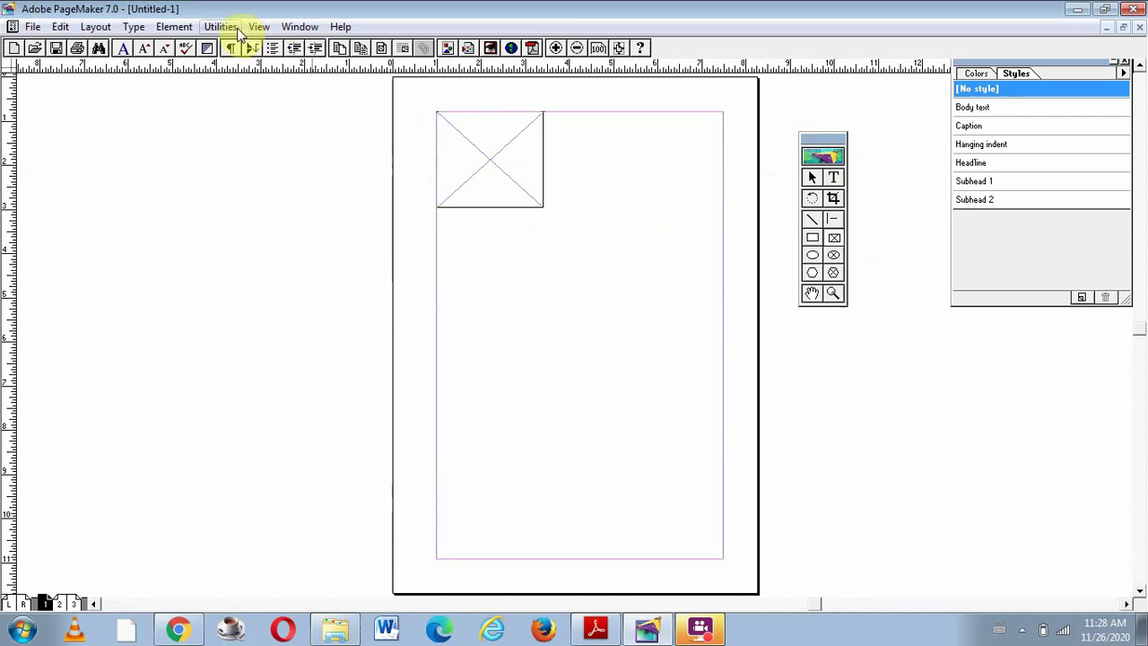
Load the csc Word document from the Computer Science folder as a new story for placing.
{"action": "left_click", "coordinate": [32, 30]}
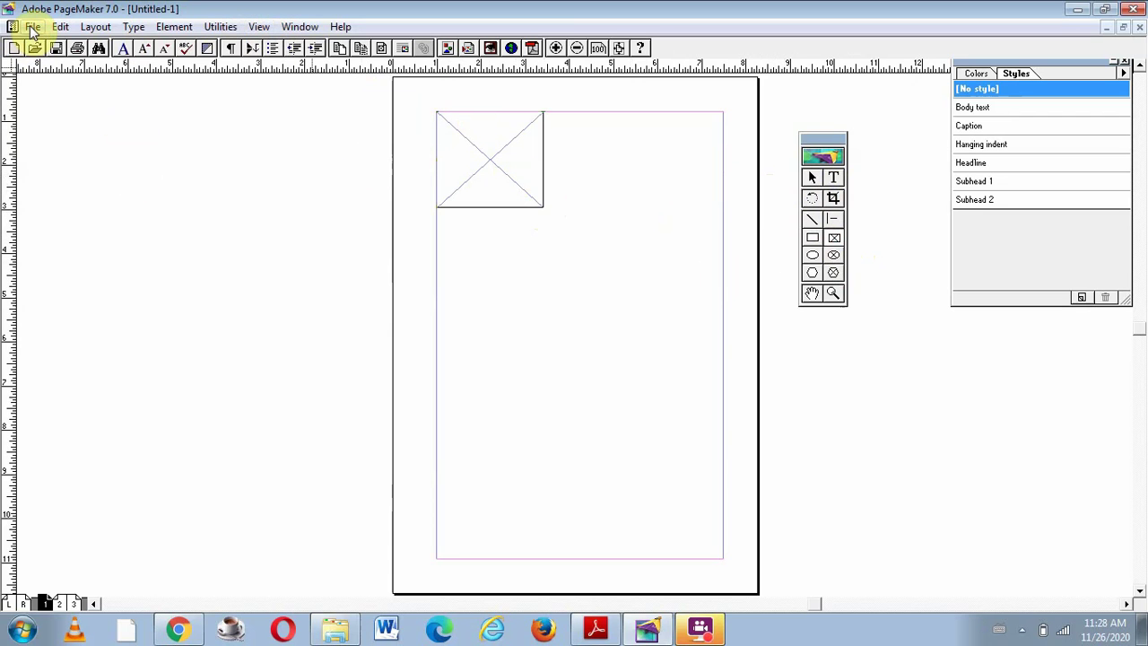
{"action": "left_click", "coordinate": [31, 27]}
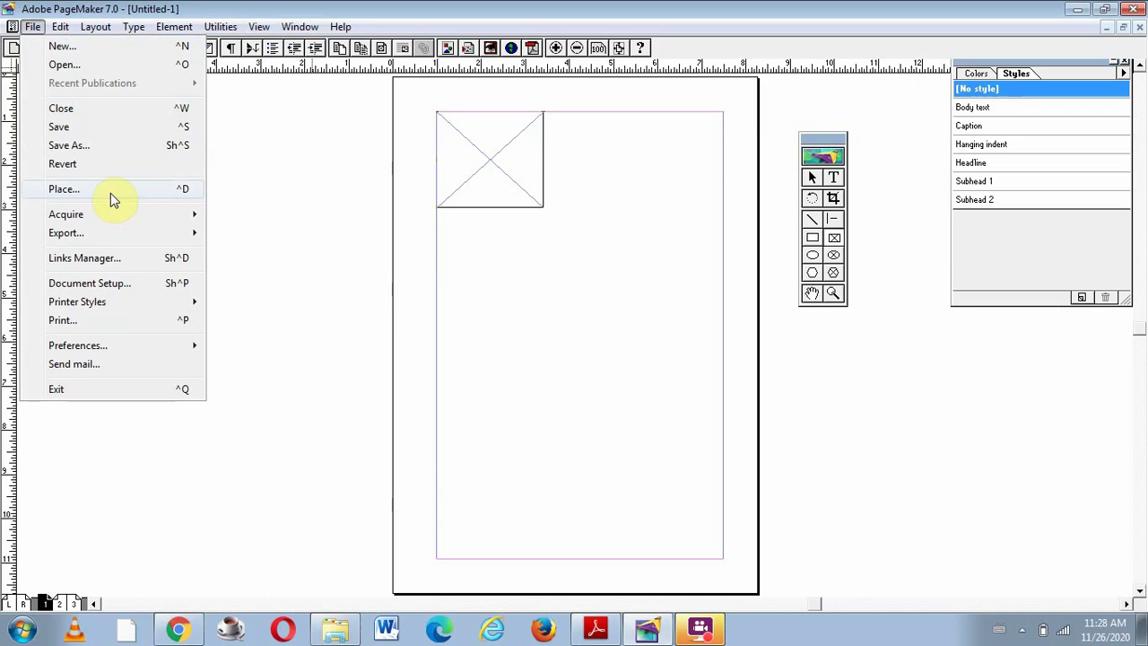
{"action": "left_click", "coordinate": [110, 192]}
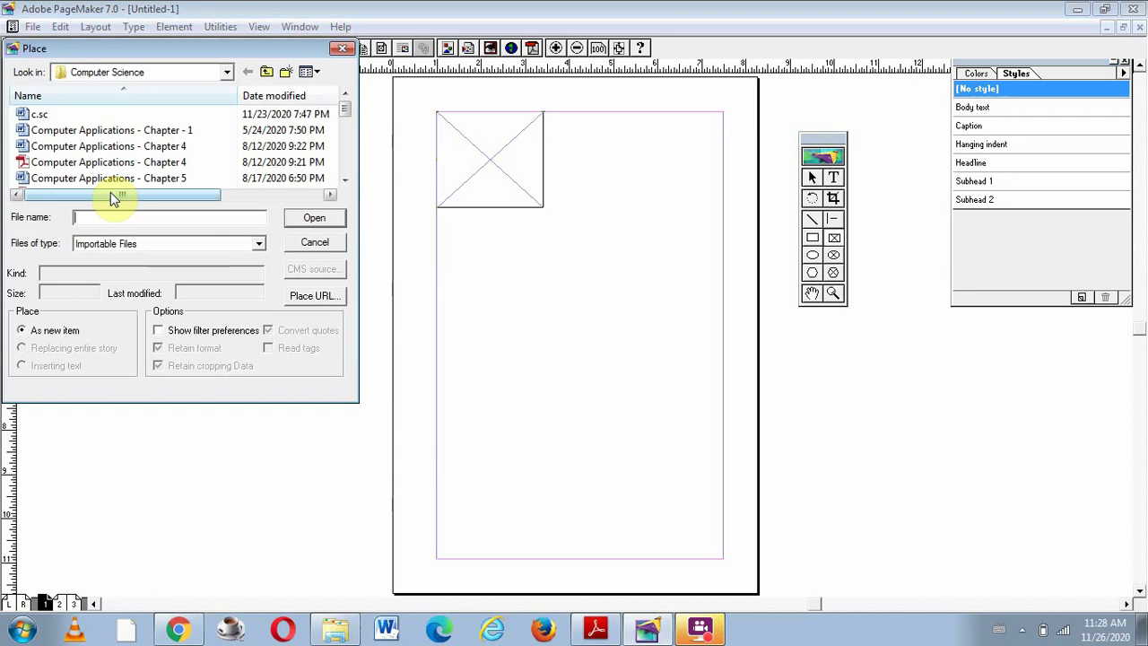
{"action": "left_click", "coordinate": [346, 172]}
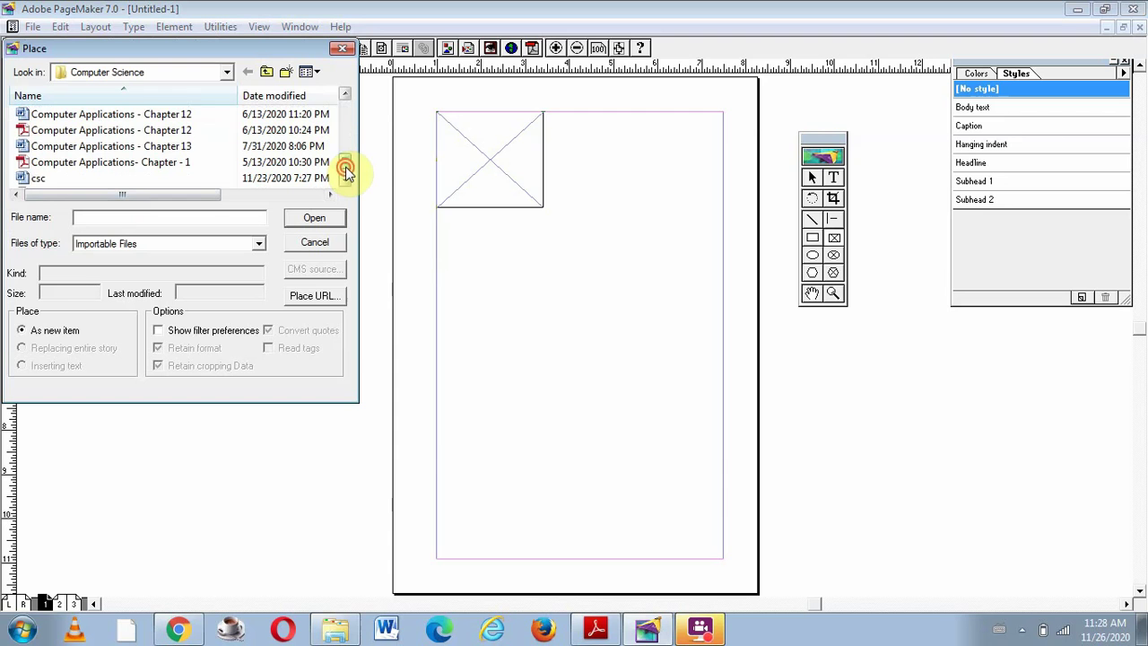
{"action": "left_click", "coordinate": [73, 178]}
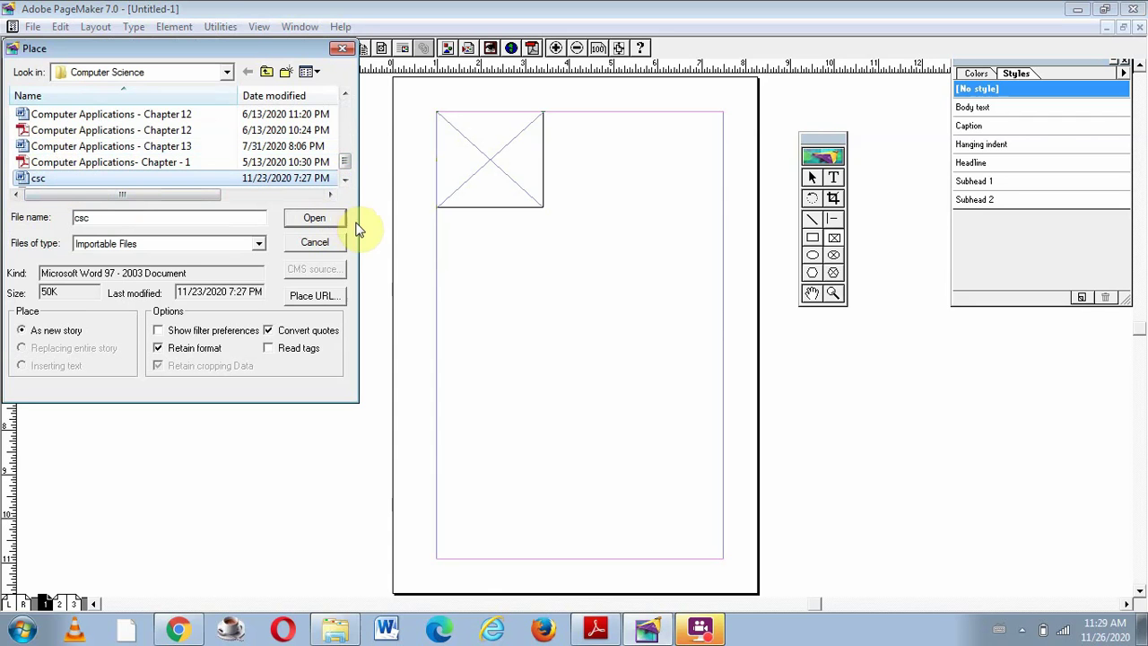
{"action": "left_click", "coordinate": [315, 218]}
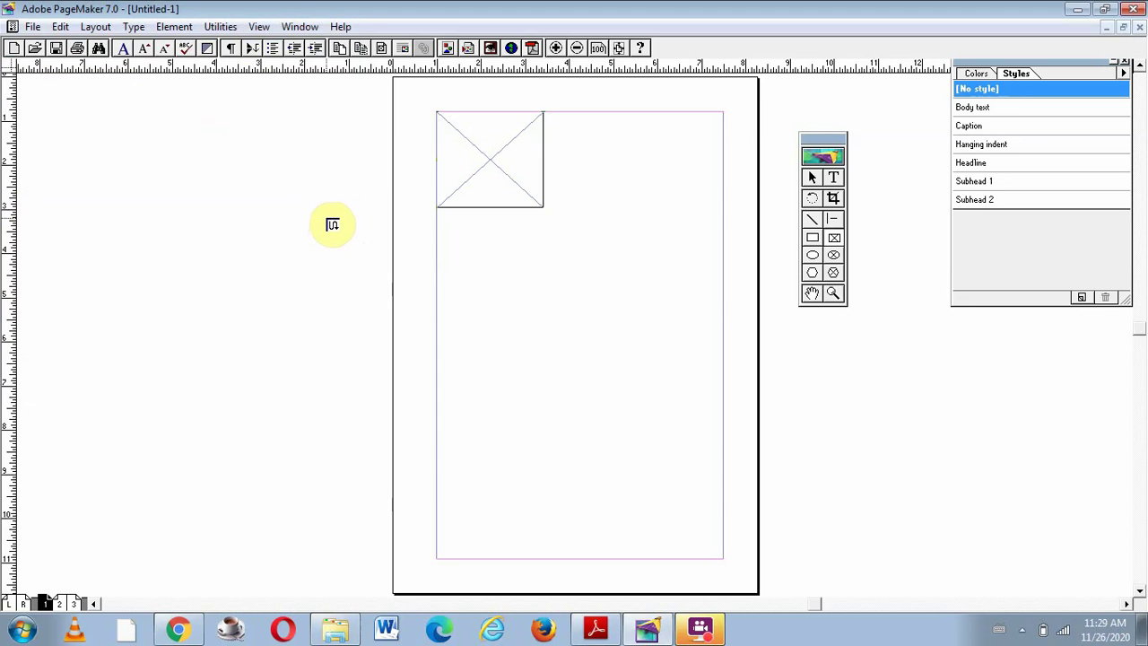
Turn off Autoflow and place the loaded text in page 1's rectangular frame.
{"action": "left_click", "coordinate": [96, 27]}
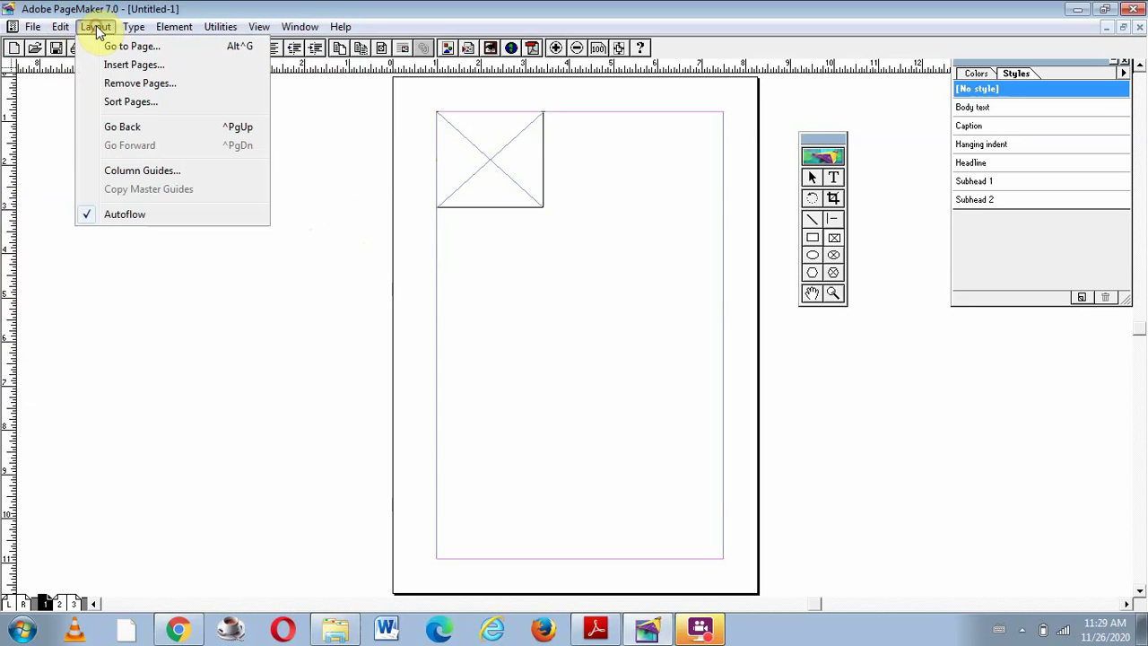
{"action": "left_click", "coordinate": [142, 219]}
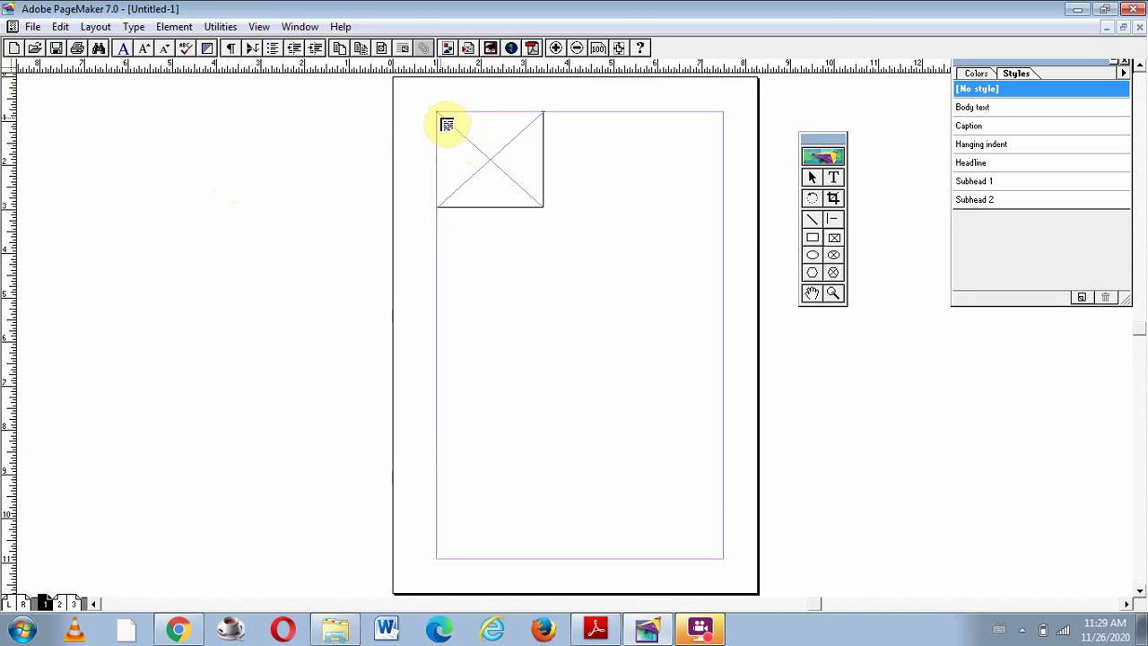
{"action": "left_click", "coordinate": [447, 117]}
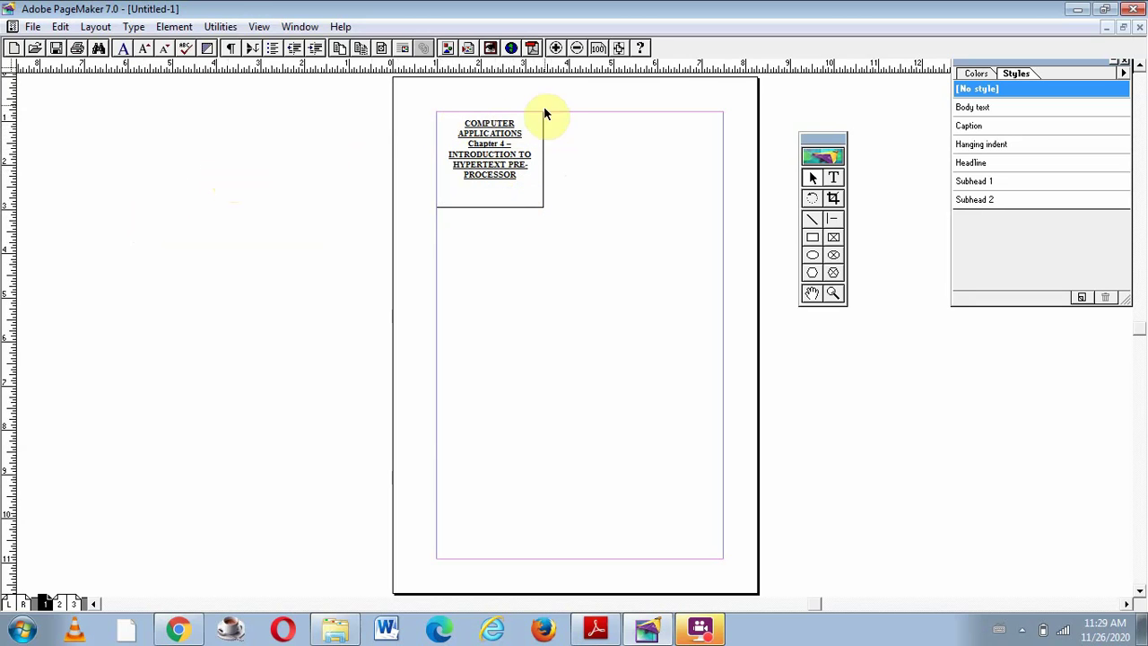
Draw a rectangular frame about 6.1 by 5.2 inches at page 2's top-left margin corner.
{"action": "left_click", "coordinate": [502, 181]}
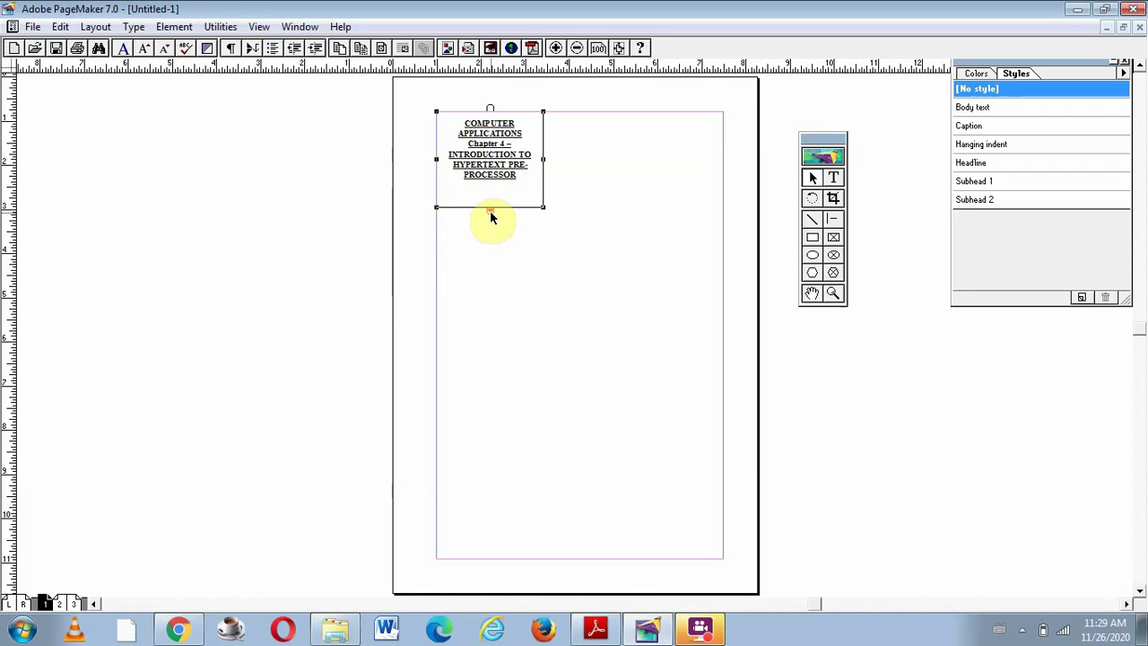
{"action": "left_click", "coordinate": [491, 214]}
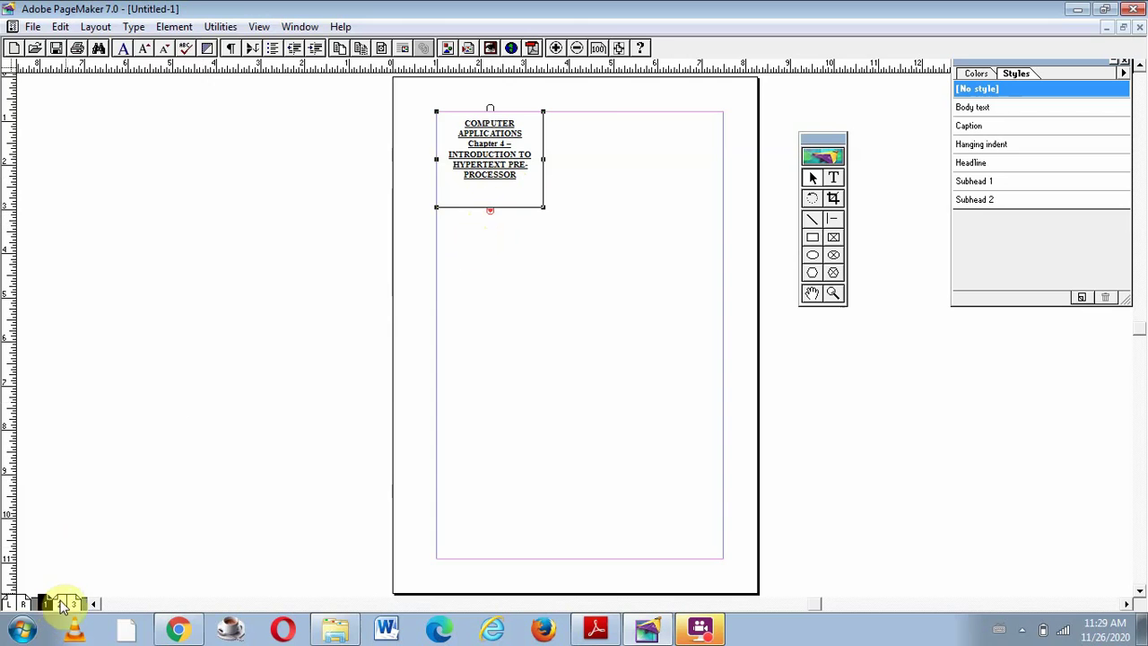
{"action": "left_click", "coordinate": [60, 604]}
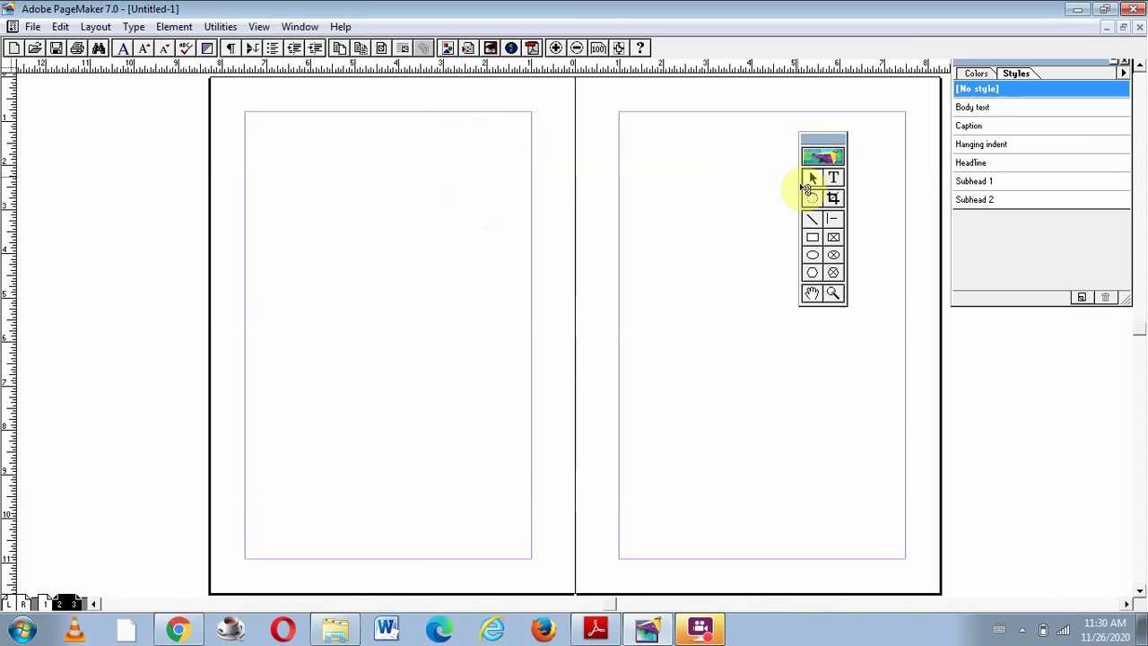
{"action": "left_click", "coordinate": [833, 238]}
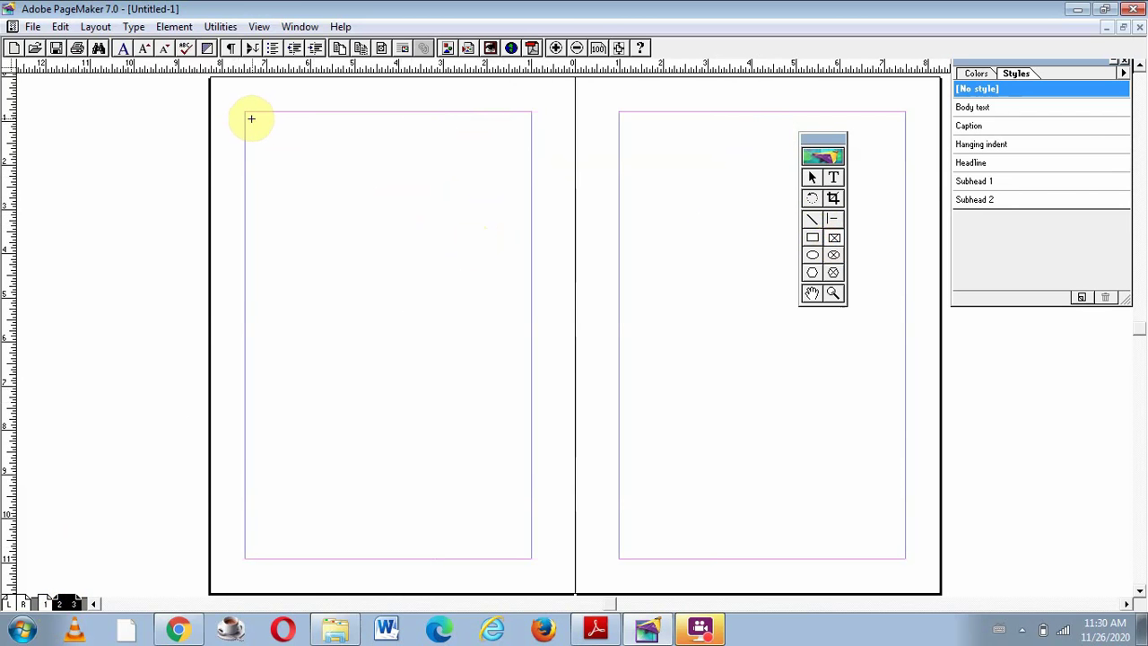
{"action": "left_click_drag", "start_coordinate": [244, 111], "coordinate": [513, 339]}
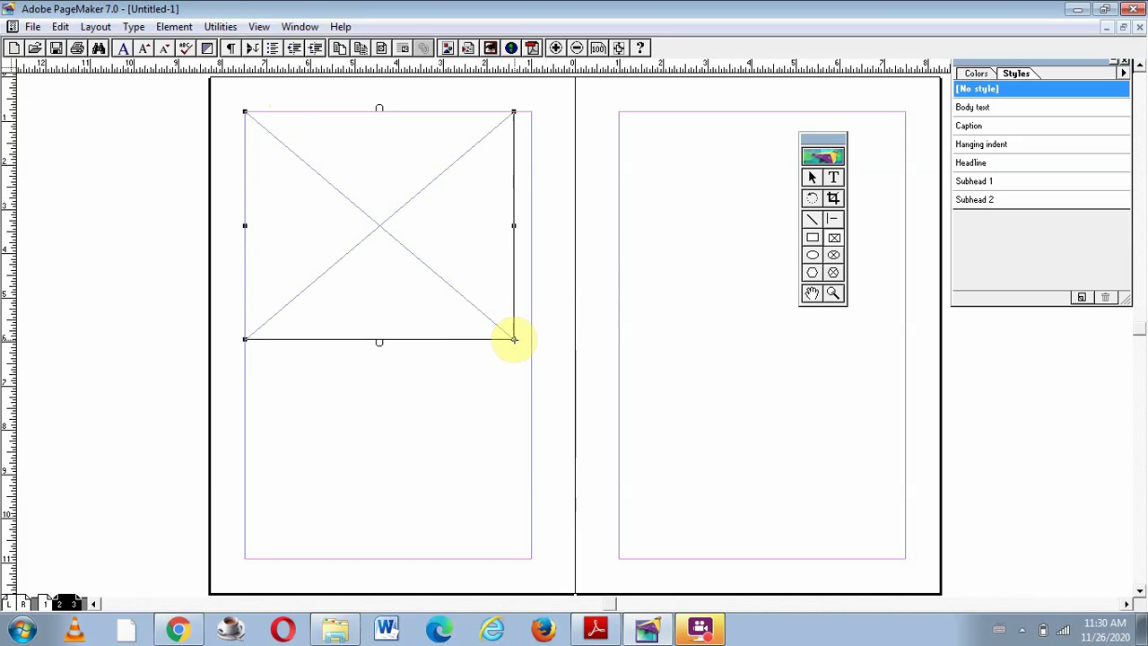
{"action": "left_click", "coordinate": [329, 235]}
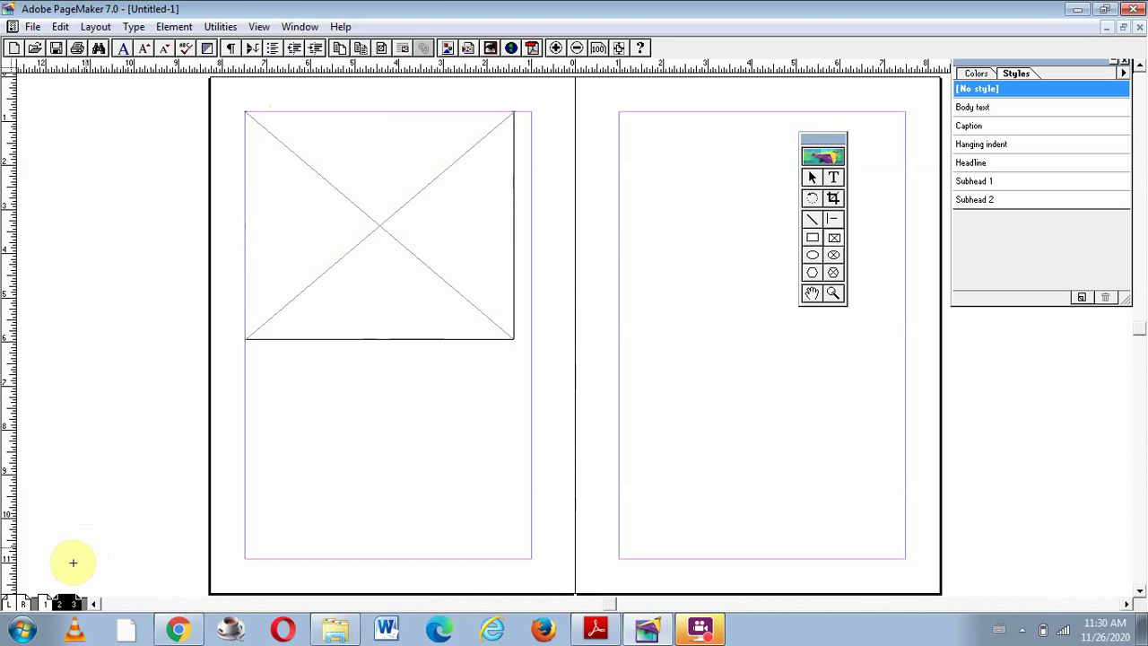
Continue the overflow text from page 1's frame into the rectangular frame on page 2.
{"action": "left_click", "coordinate": [44, 604]}
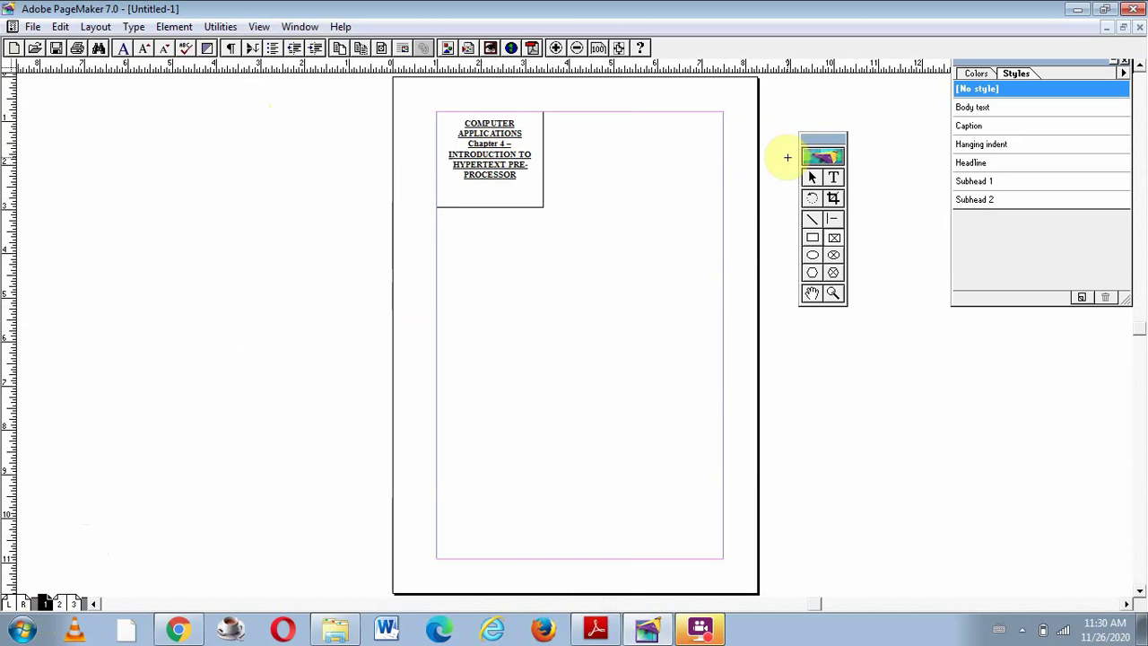
{"action": "left_click", "coordinate": [811, 178]}
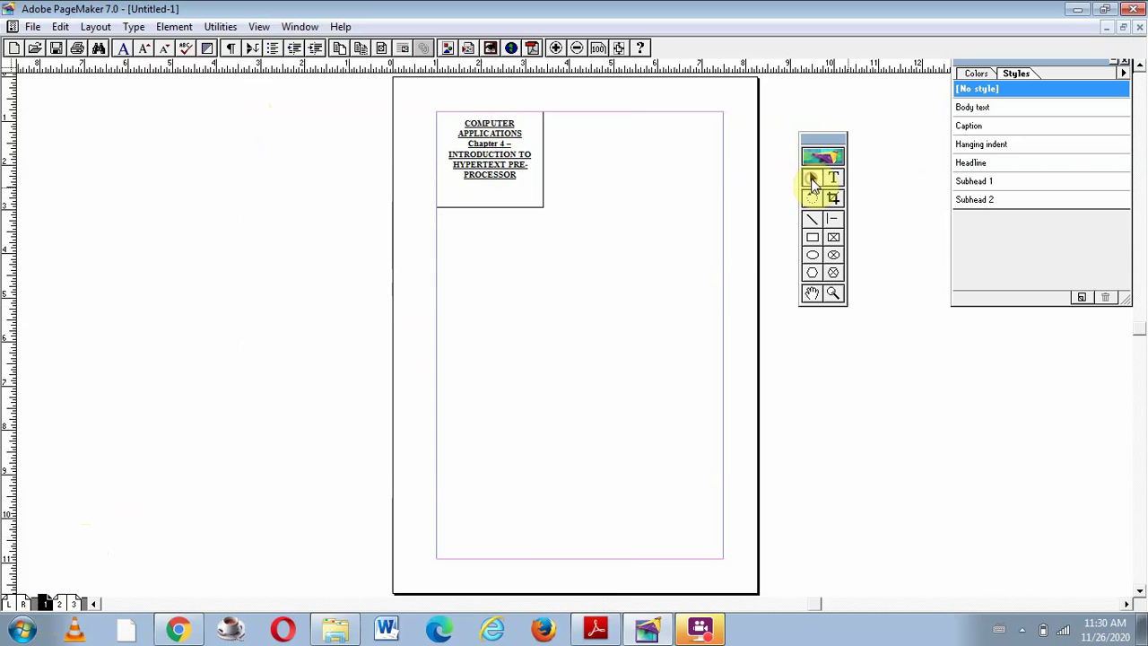
{"action": "left_click", "coordinate": [502, 157]}
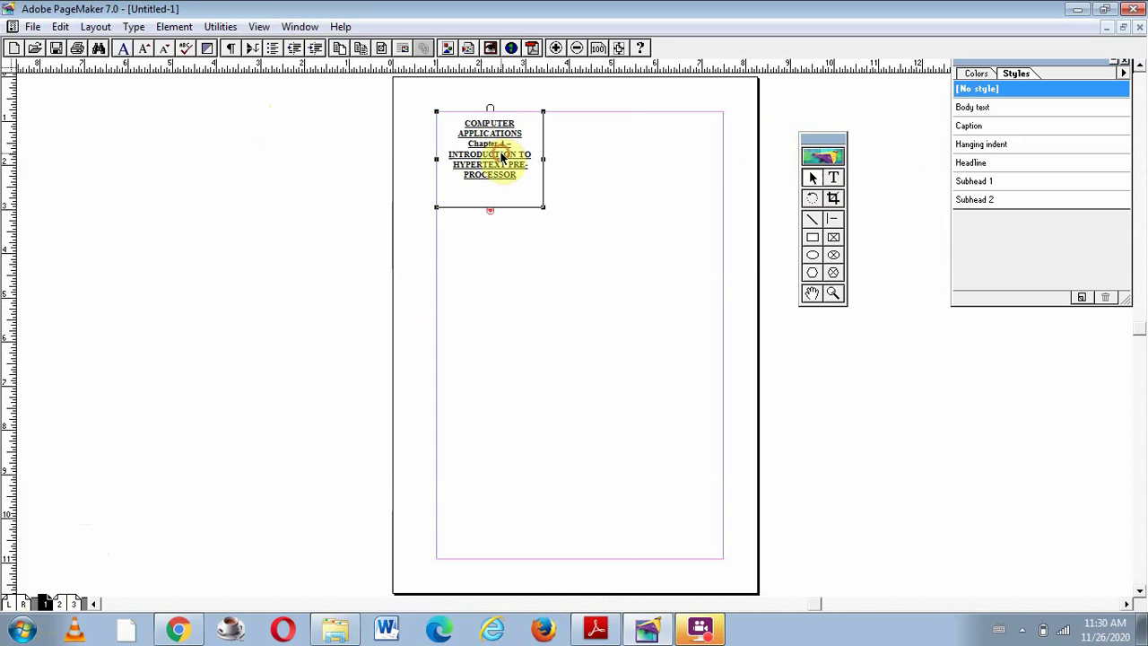
{"action": "left_click", "coordinate": [489, 212]}
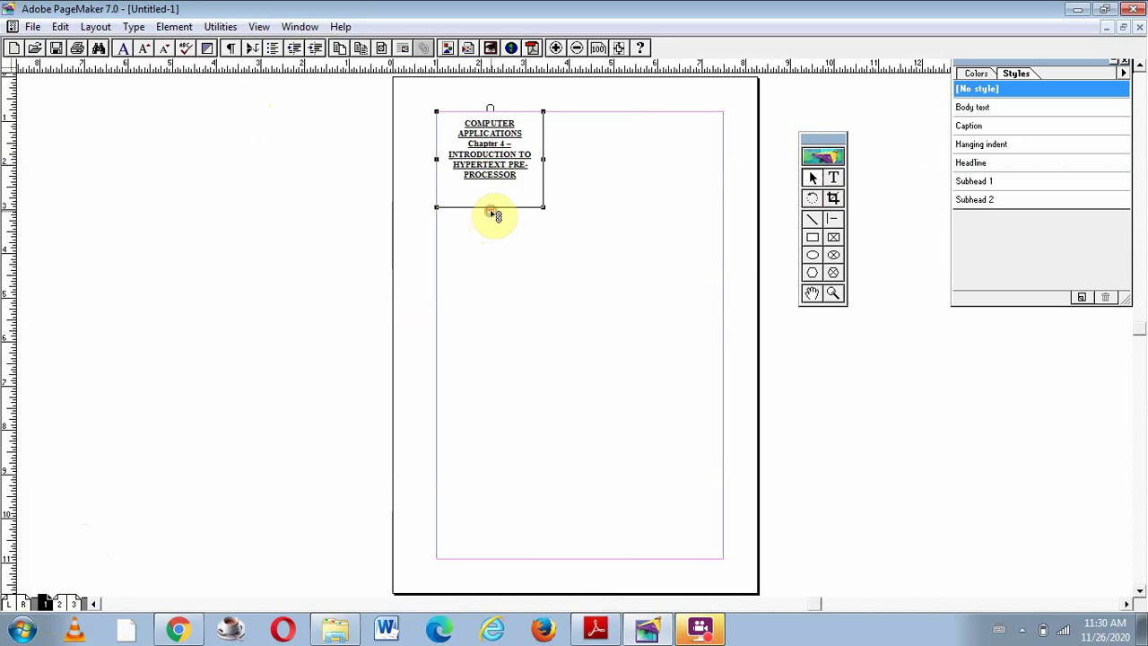
{"action": "left_click", "coordinate": [53, 605]}
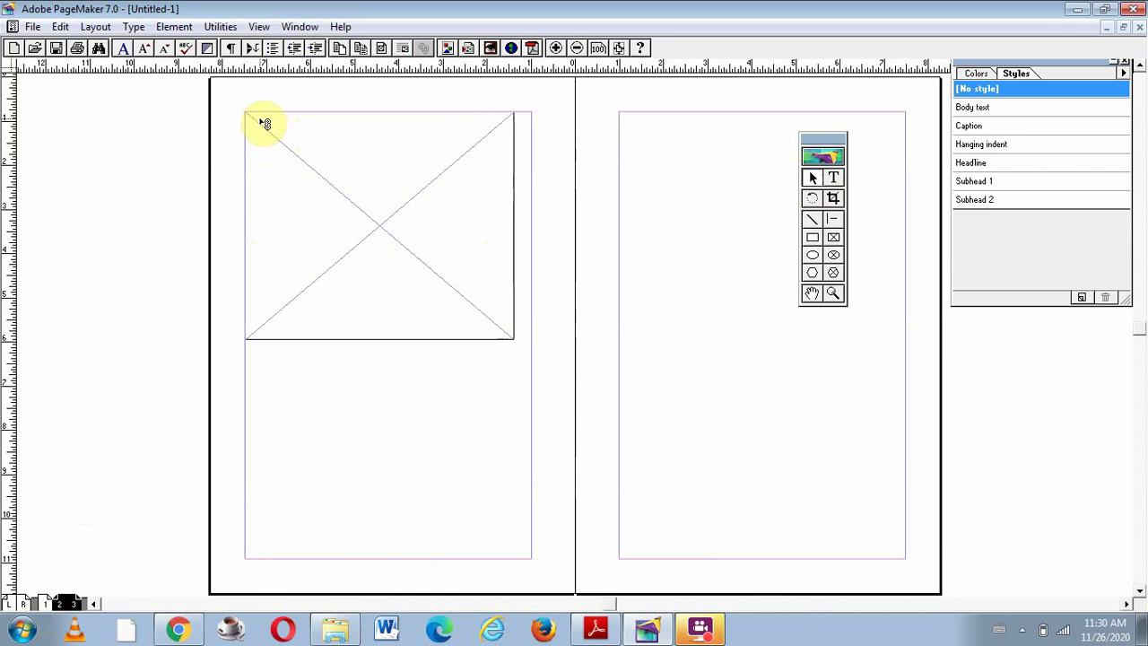
{"action": "left_click", "coordinate": [266, 123]}
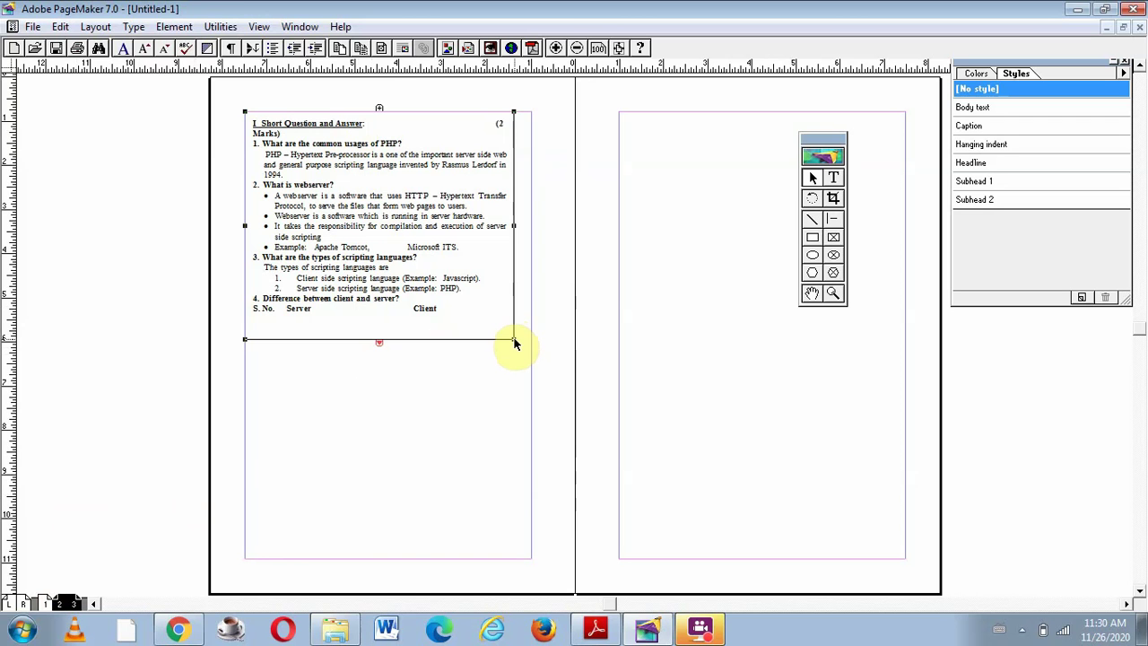
Enlarge page 2's text frame so its lower-right corner meets the page's bottom-right margin corner.
{"action": "left_click_drag", "start_coordinate": [514, 342], "coordinate": [531, 415]}
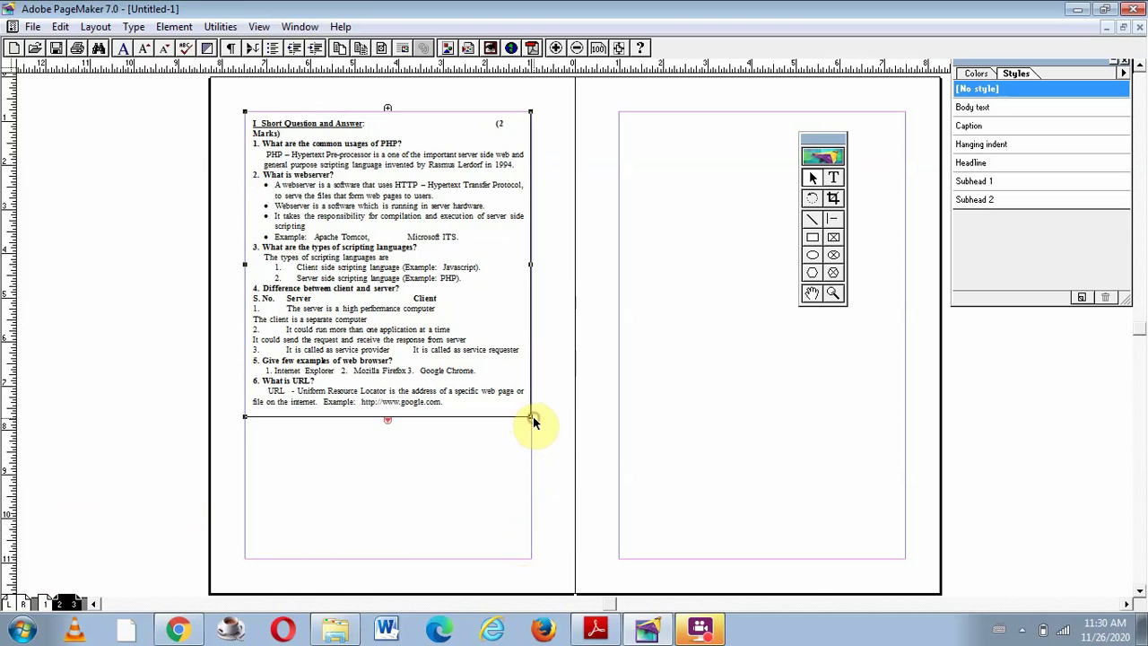
{"action": "left_click_drag", "start_coordinate": [531, 416], "coordinate": [531, 558]}
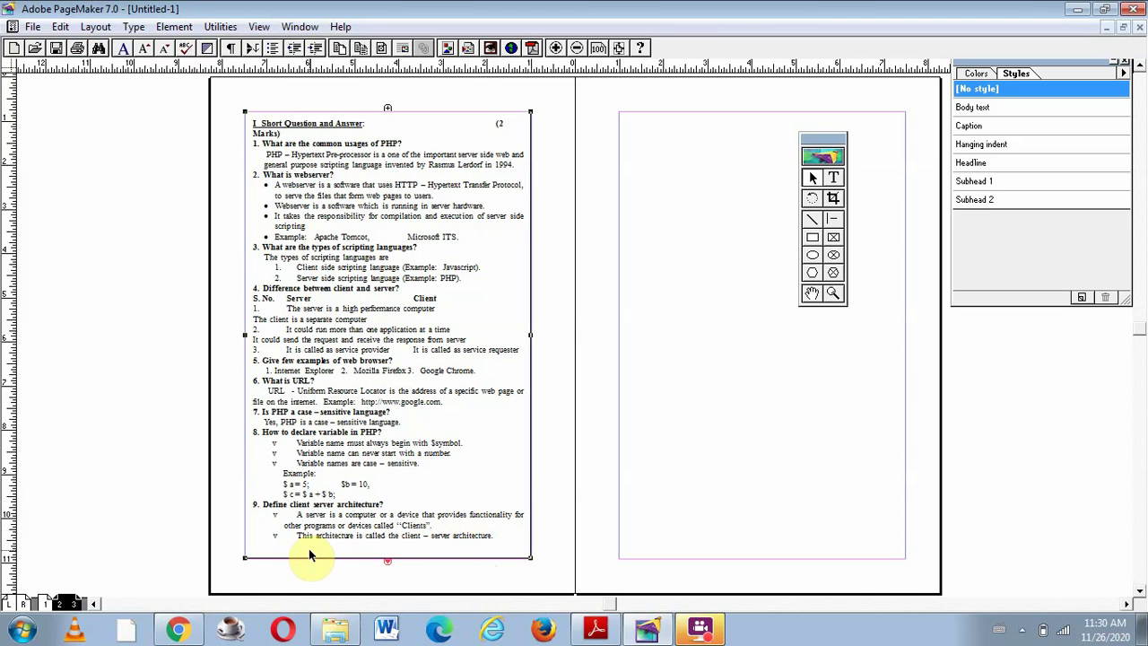
Examine the linked text frames on page 1 and page 2.
{"action": "left_click", "coordinate": [45, 604]}
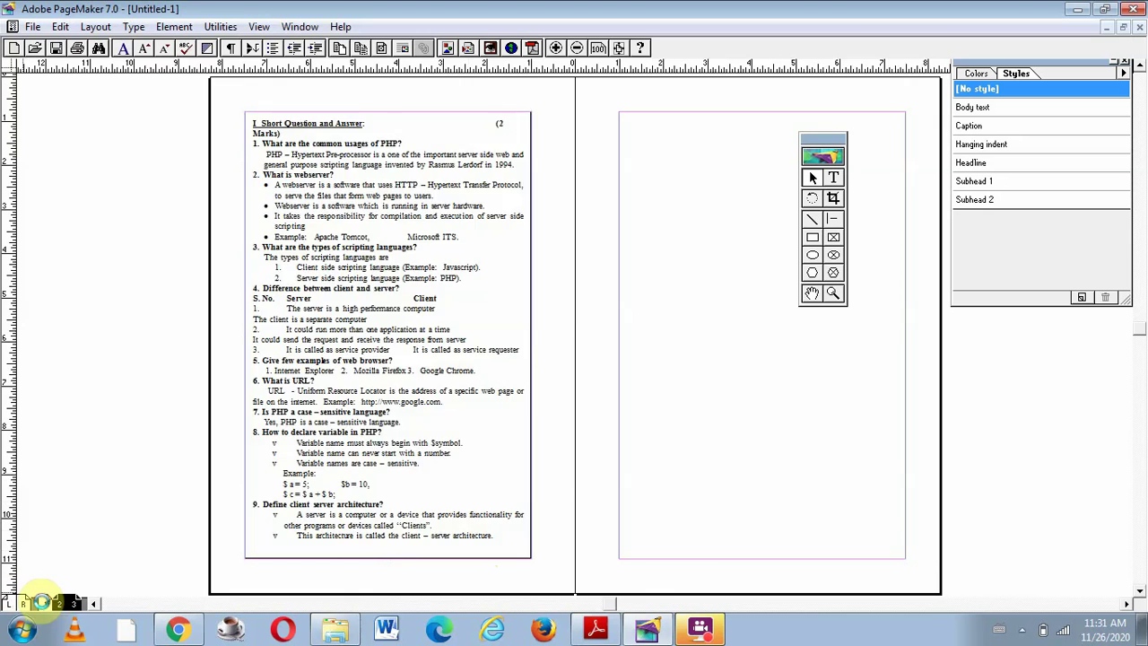
{"action": "left_click", "coordinate": [480, 182]}
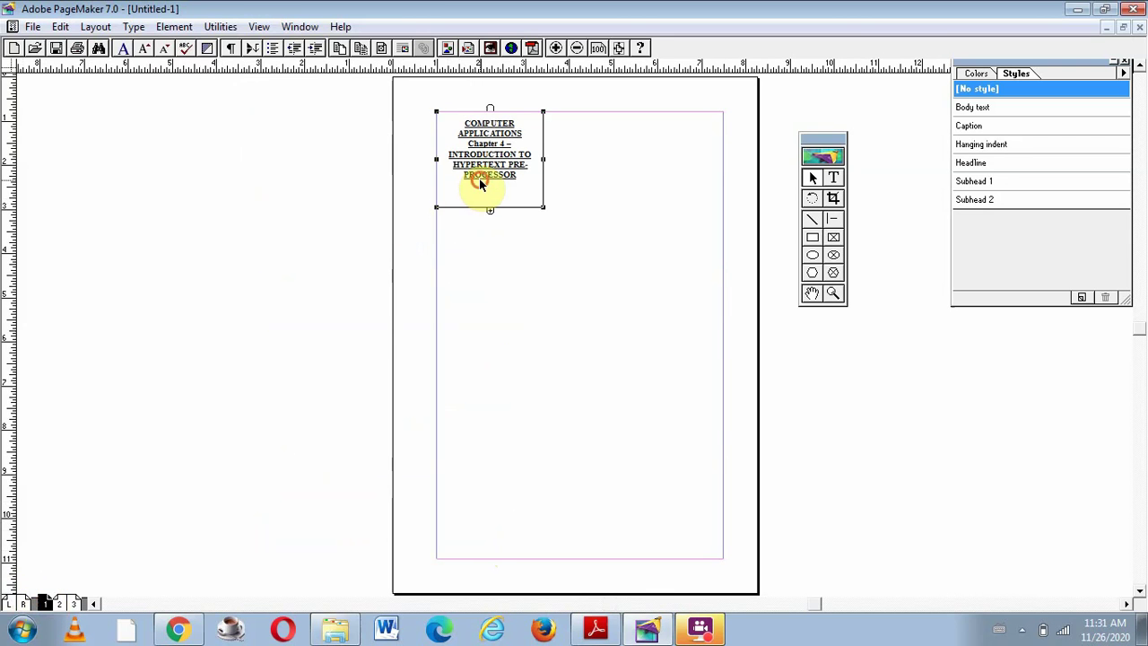
{"action": "left_click", "coordinate": [517, 178]}
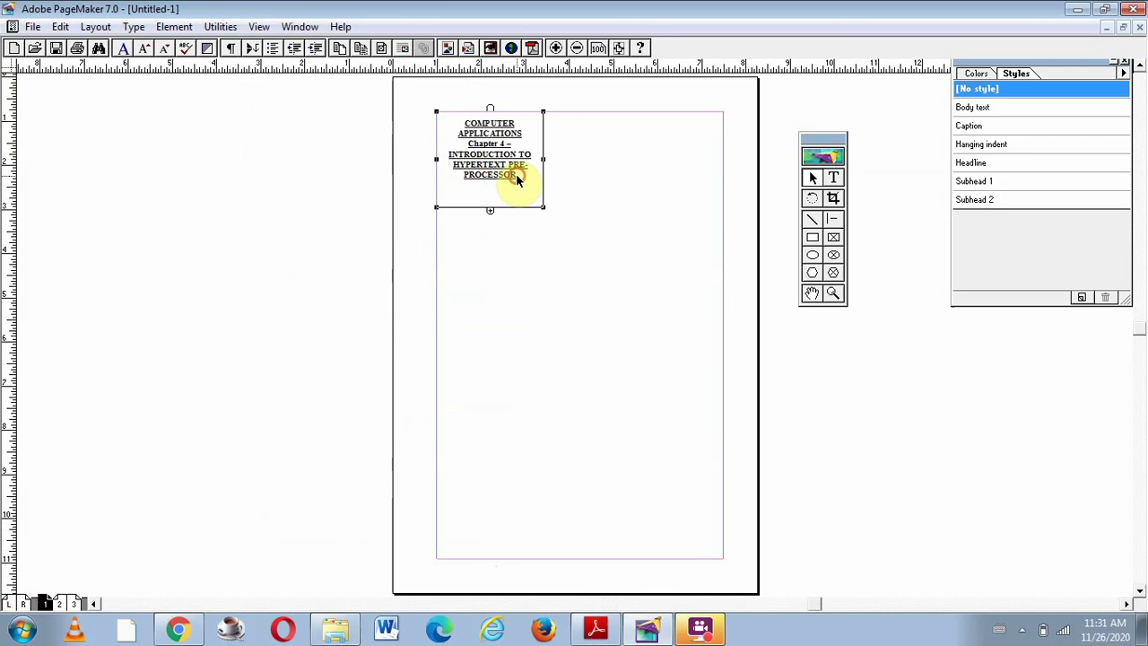
{"action": "left_click", "coordinate": [458, 200]}
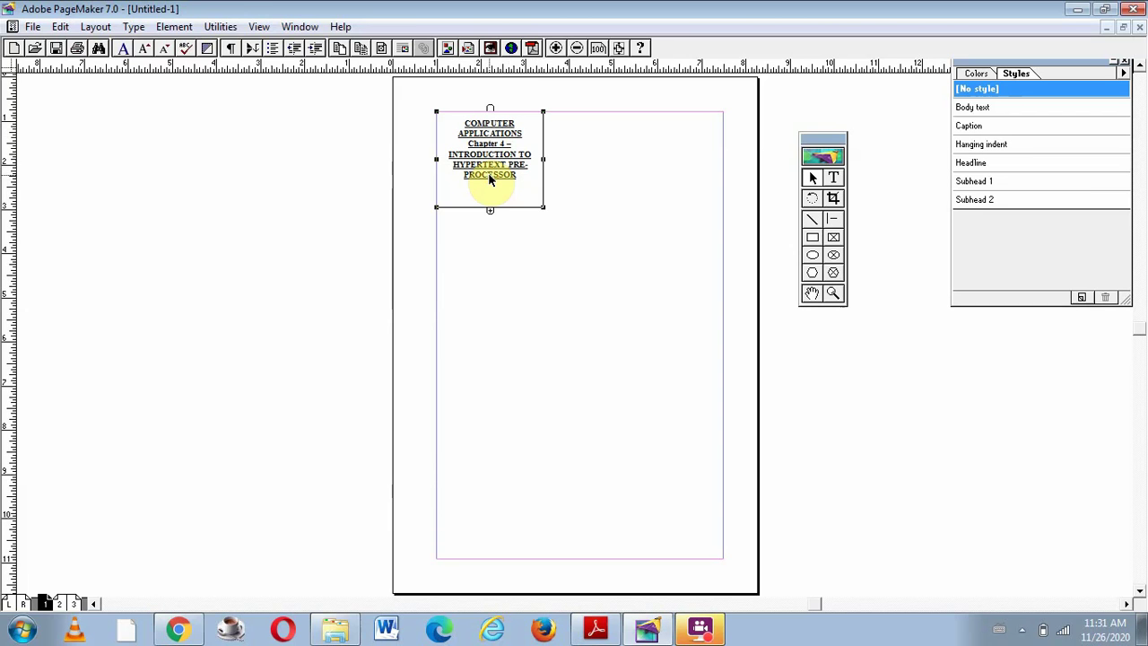
{"action": "left_click", "coordinate": [59, 603]}
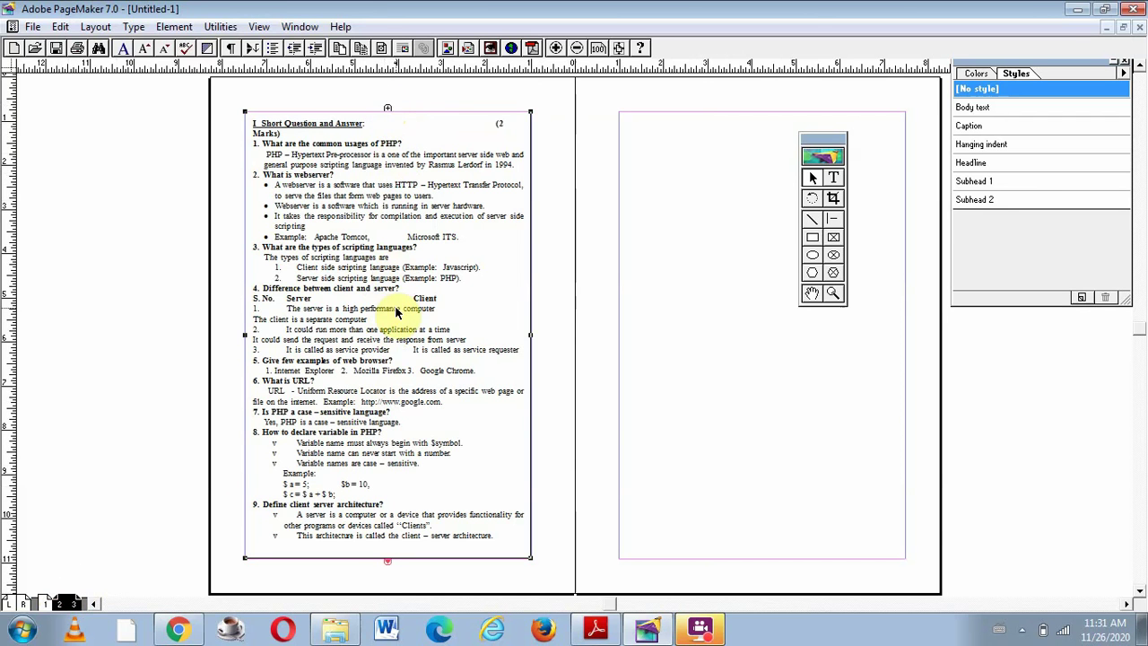
Examine the full story of page 1's text frame in the story editor, from the chapter heading to the 3-mark questions.
{"action": "left_click", "coordinate": [45, 603]}
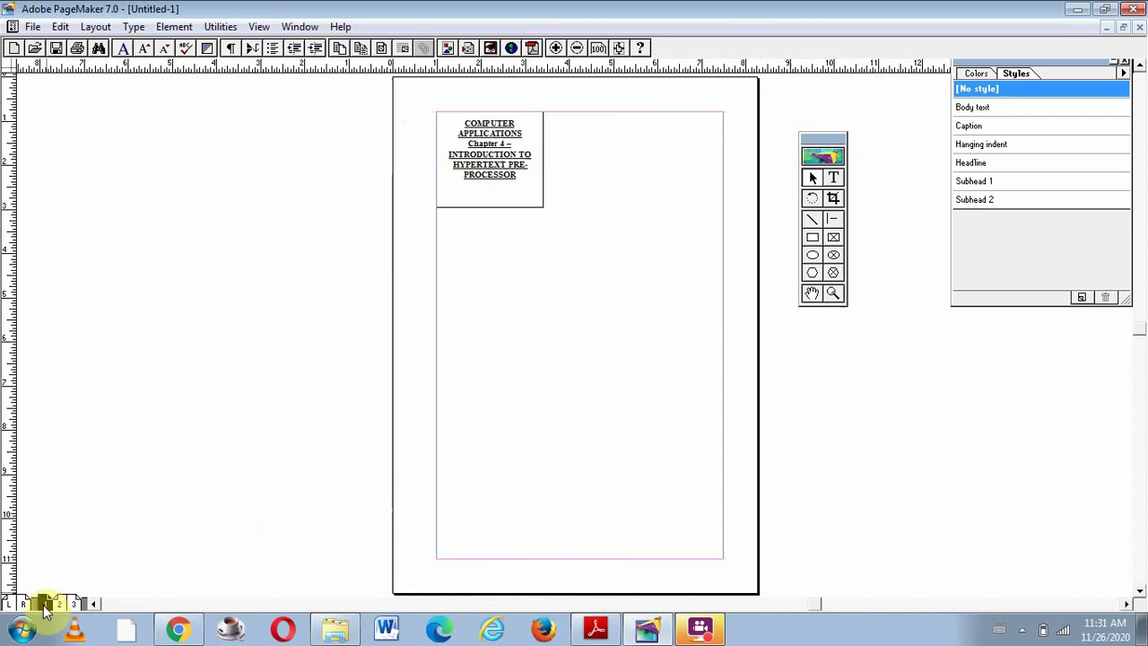
{"action": "left_click", "coordinate": [496, 181]}
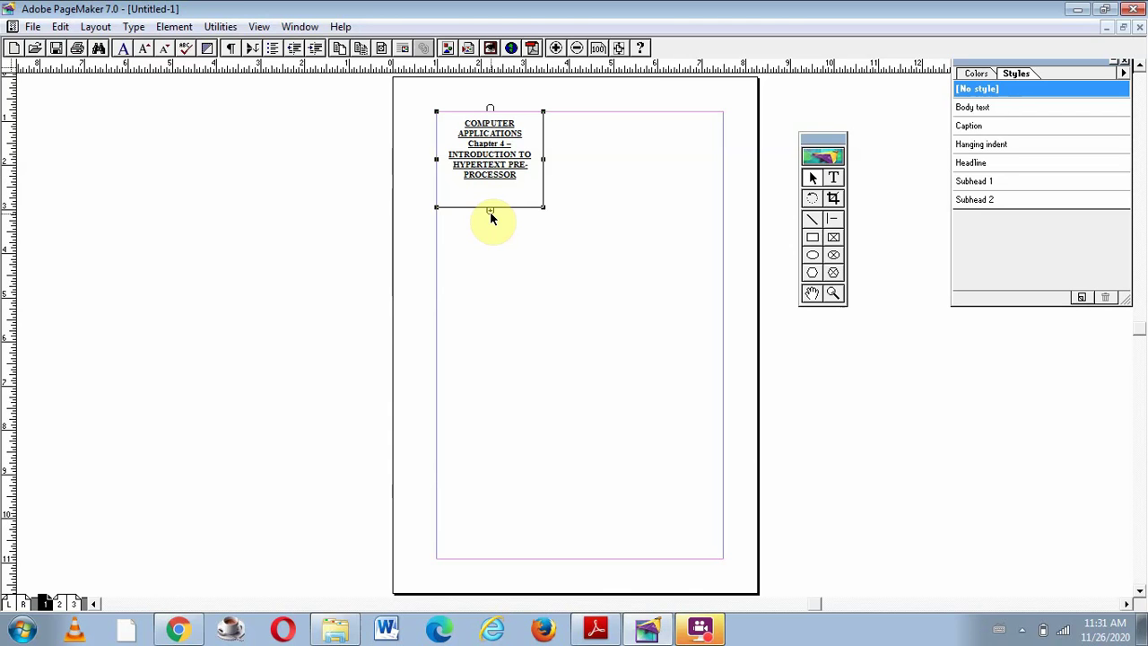
{"action": "triple_click", "coordinate": [520, 175]}
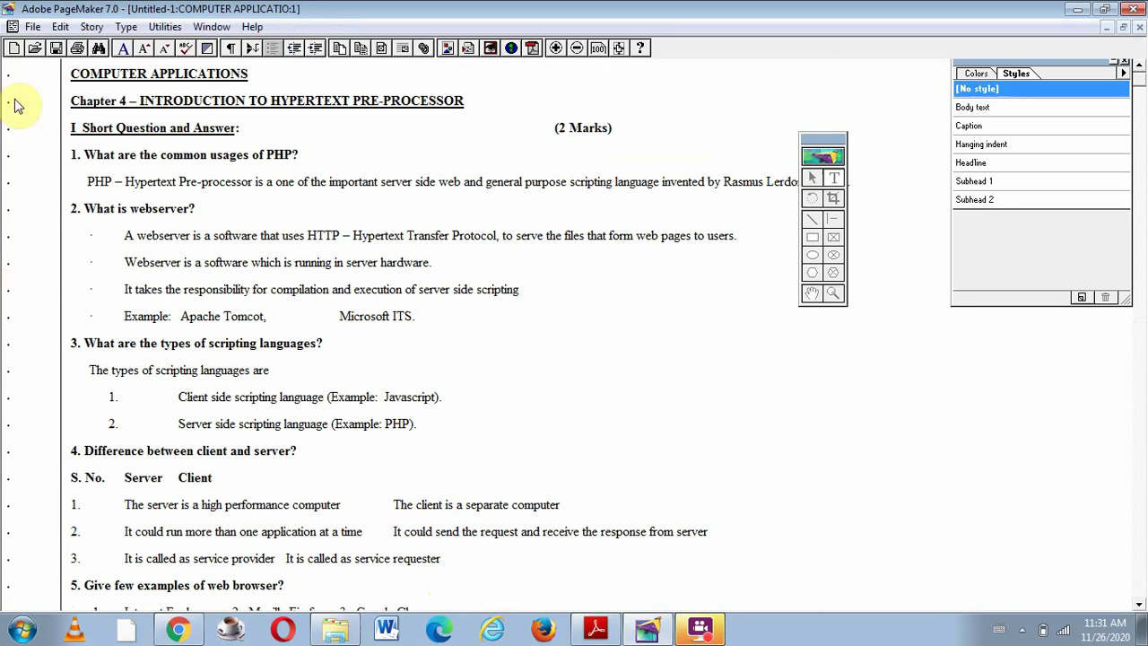
{"action": "left_click", "coordinate": [60, 27]}
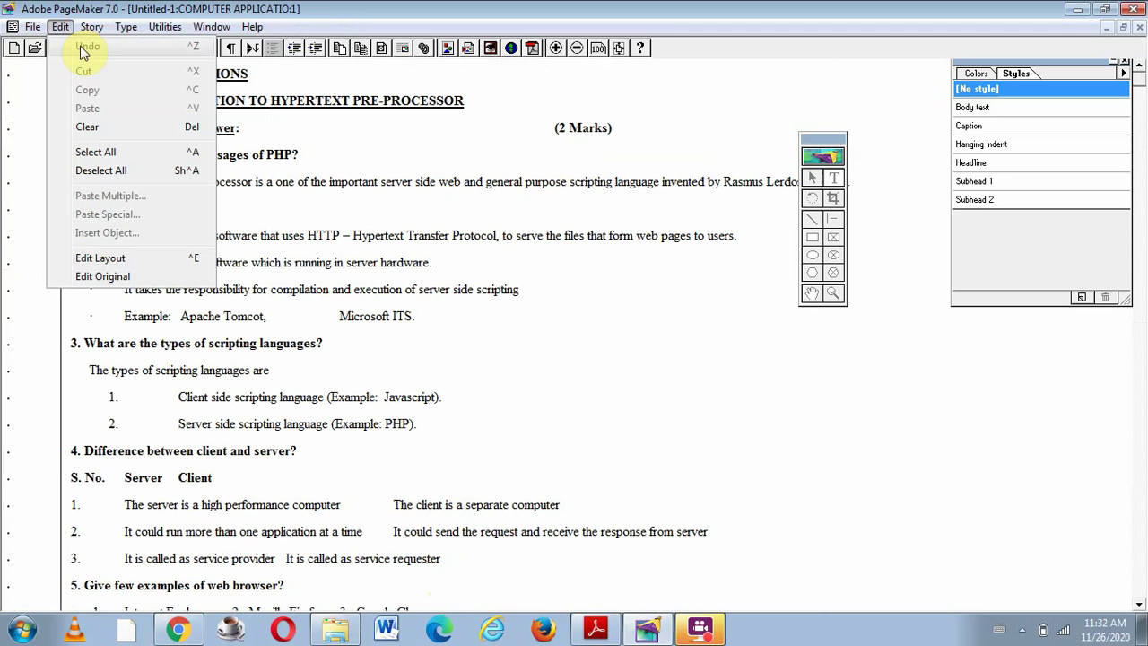
{"action": "left_click", "coordinate": [607, 333]}
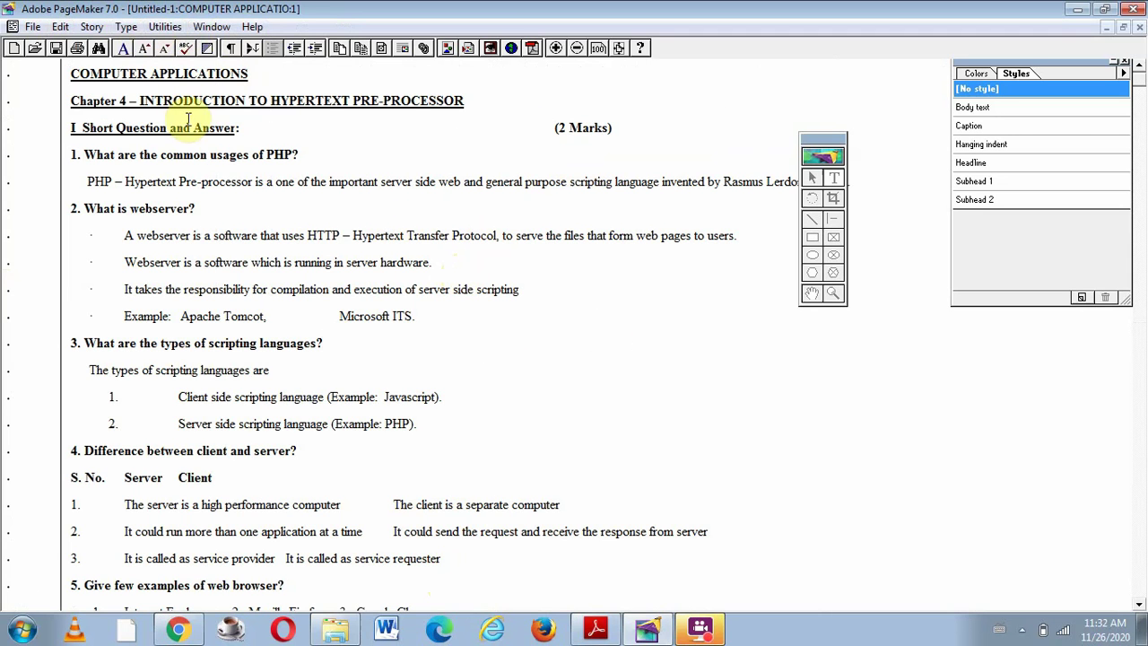
{"action": "left_click", "coordinate": [328, 146]}
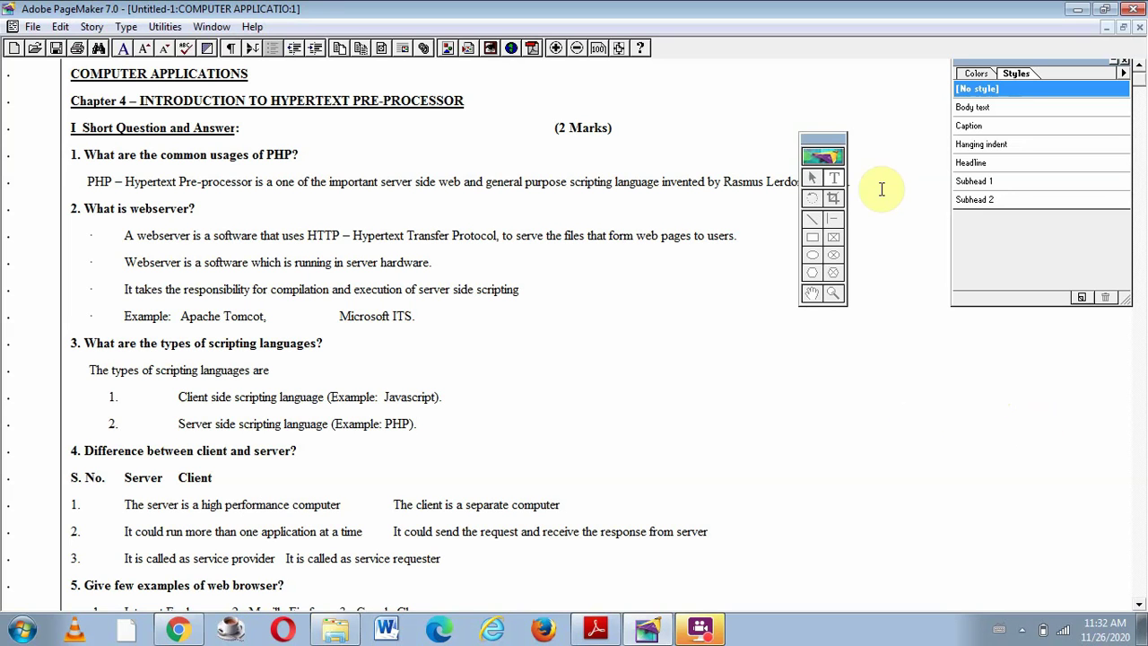
{"action": "left_click", "coordinate": [815, 179]}
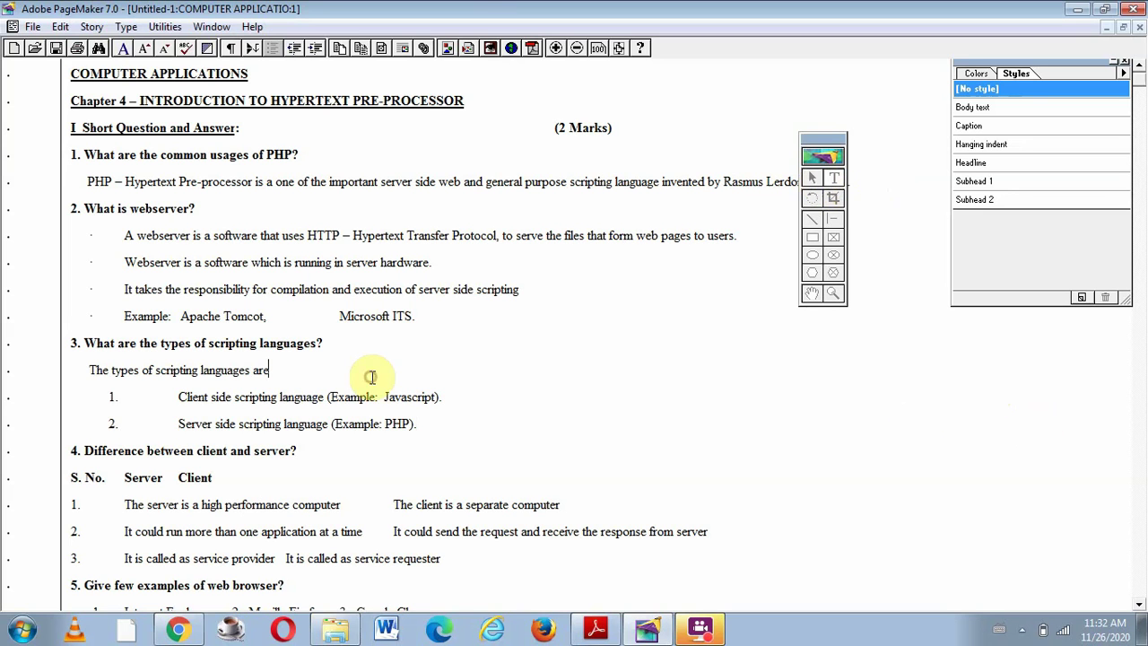
{"action": "left_click", "coordinate": [35, 27]}
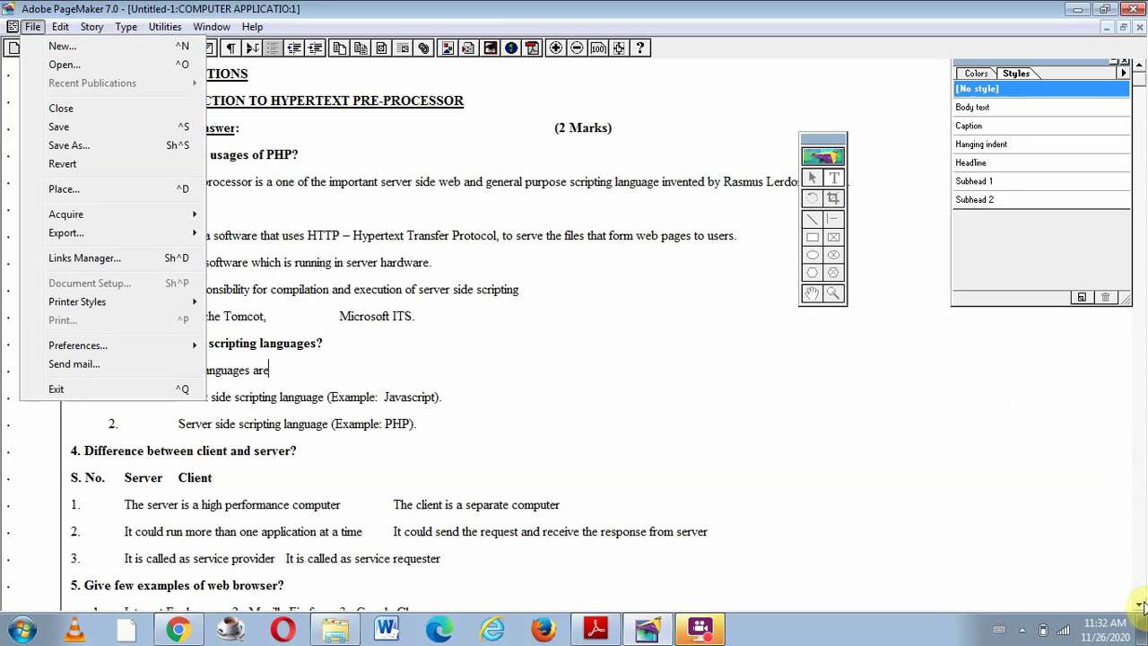
{"action": "left_click_drag", "start_coordinate": [1141, 607], "coordinate": [1141, 606]}
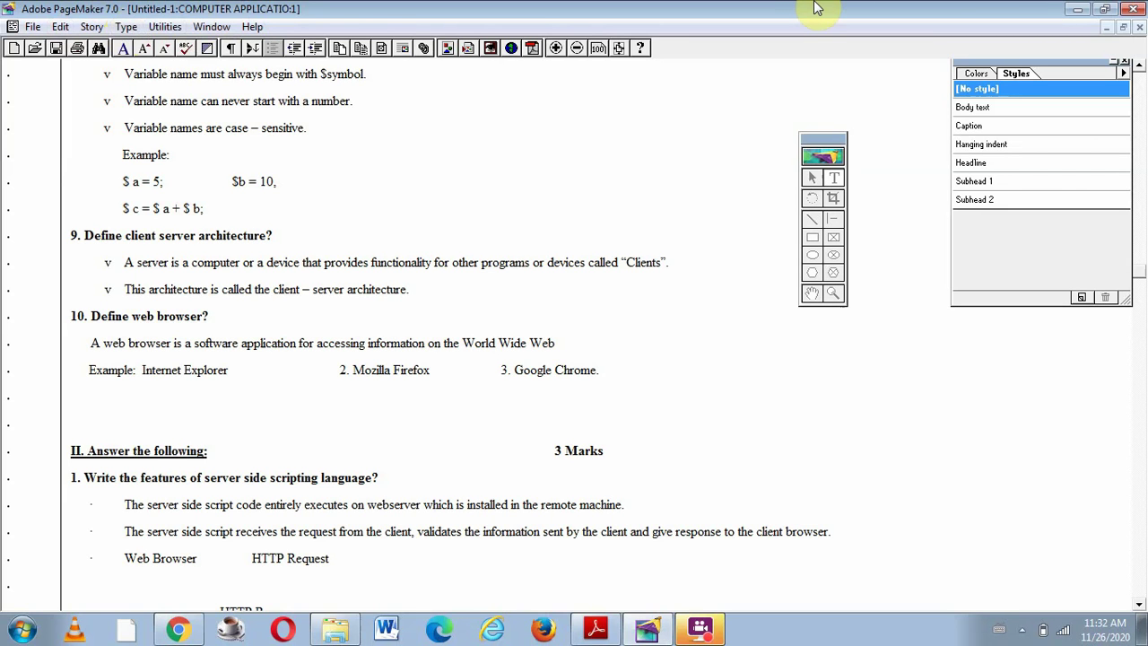
Switch from the story window back to the publication's page 1 layout.
{"action": "left_click", "coordinate": [32, 27]}
{"action": "left_click", "coordinate": [12, 27]}
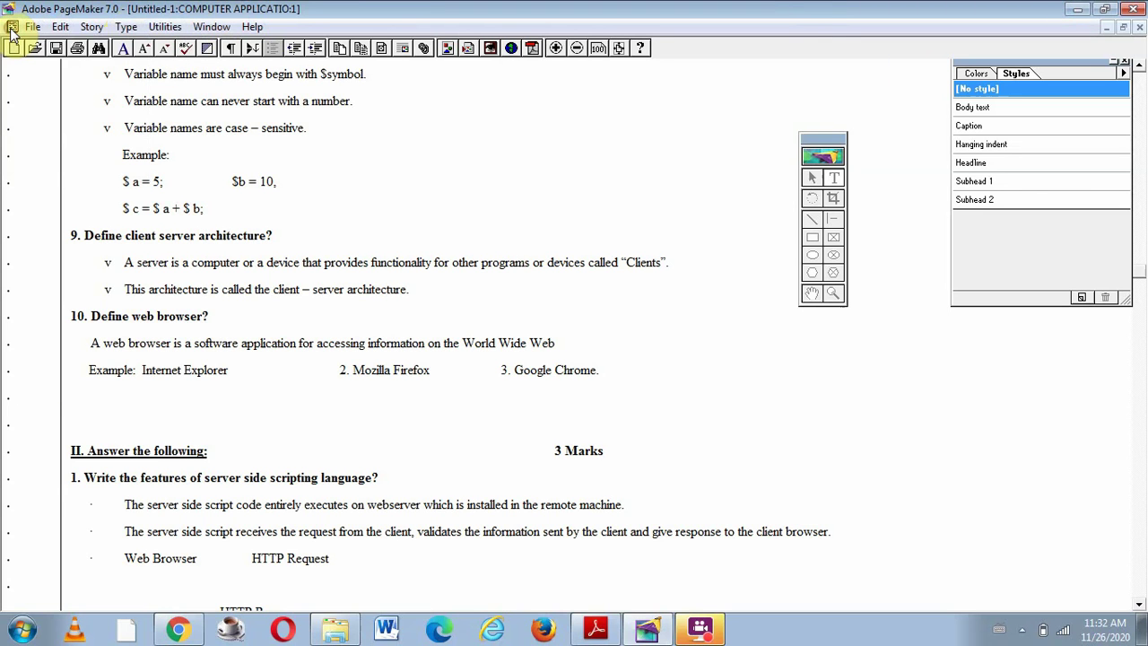
{"action": "left_click", "coordinate": [32, 27]}
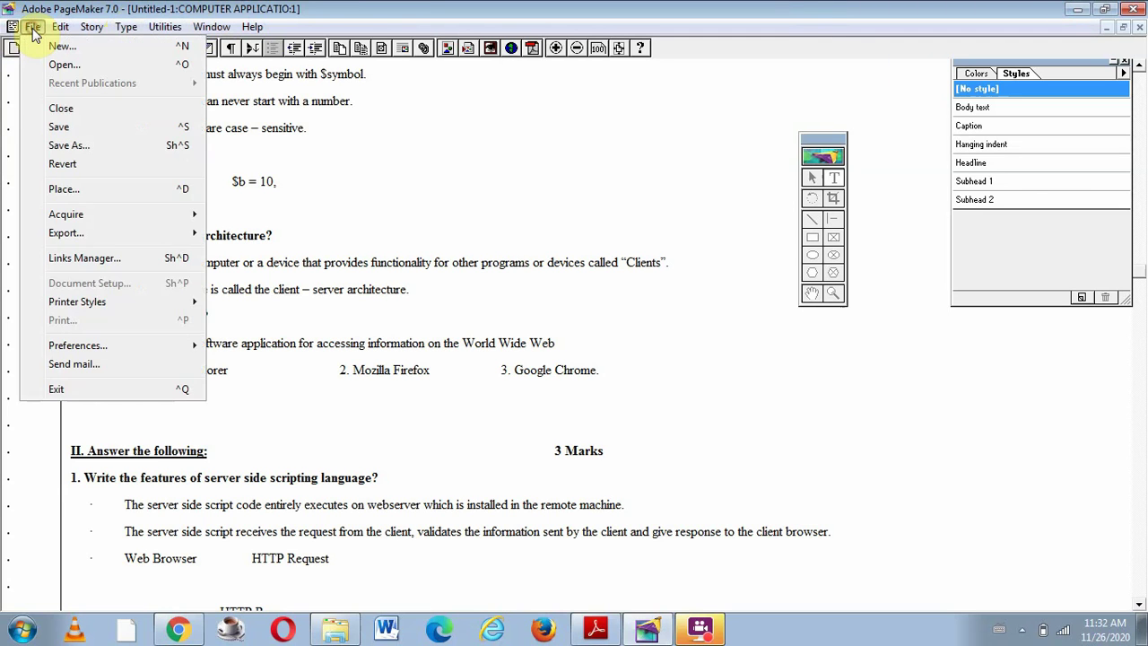
{"action": "mouse_move", "coordinate": [12, 27]}
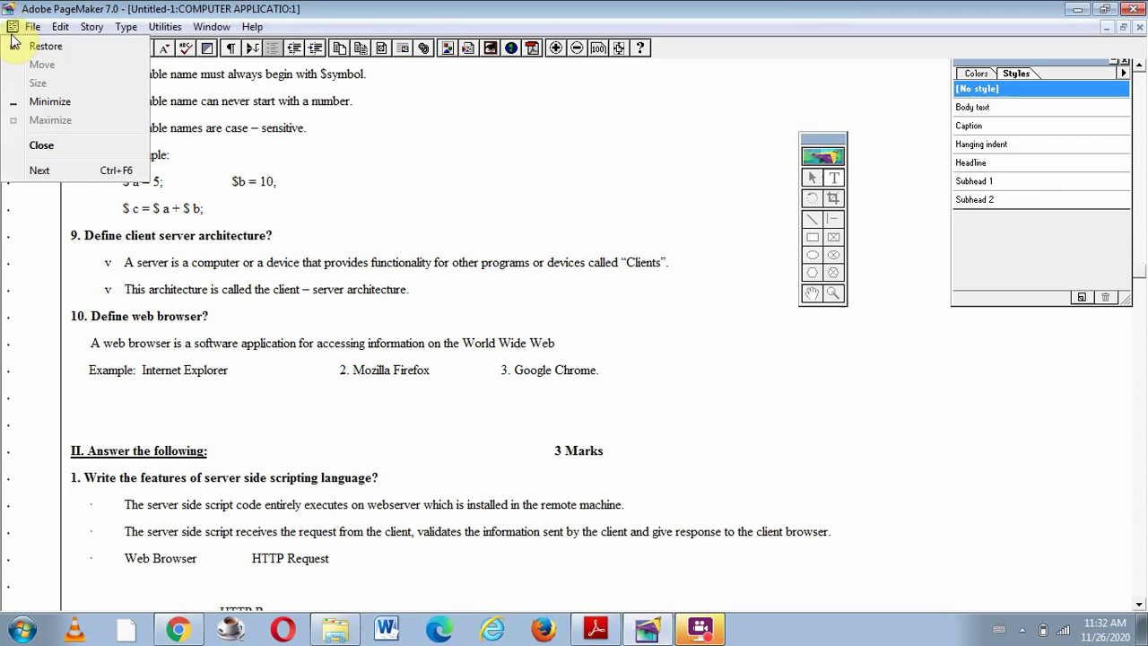
{"action": "left_click", "coordinate": [40, 170]}
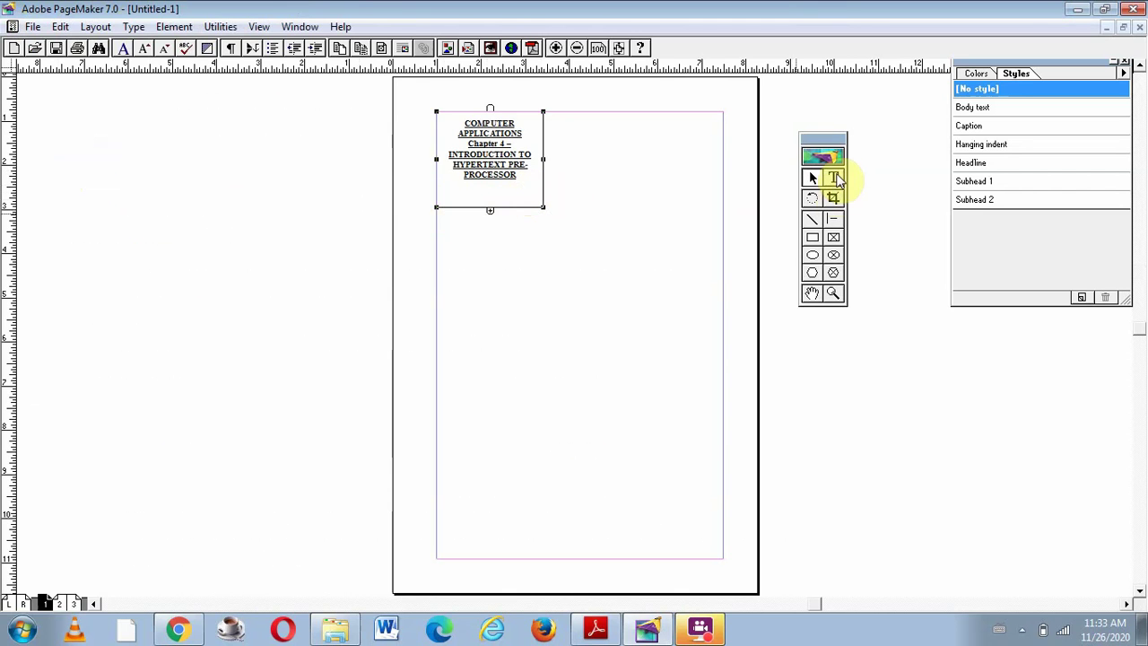
Add the line "contiued in page 2" directly below the chapter heading in page 1's text frame.
{"action": "left_click", "coordinate": [833, 177]}
{"action": "left_click", "coordinate": [536, 143]}
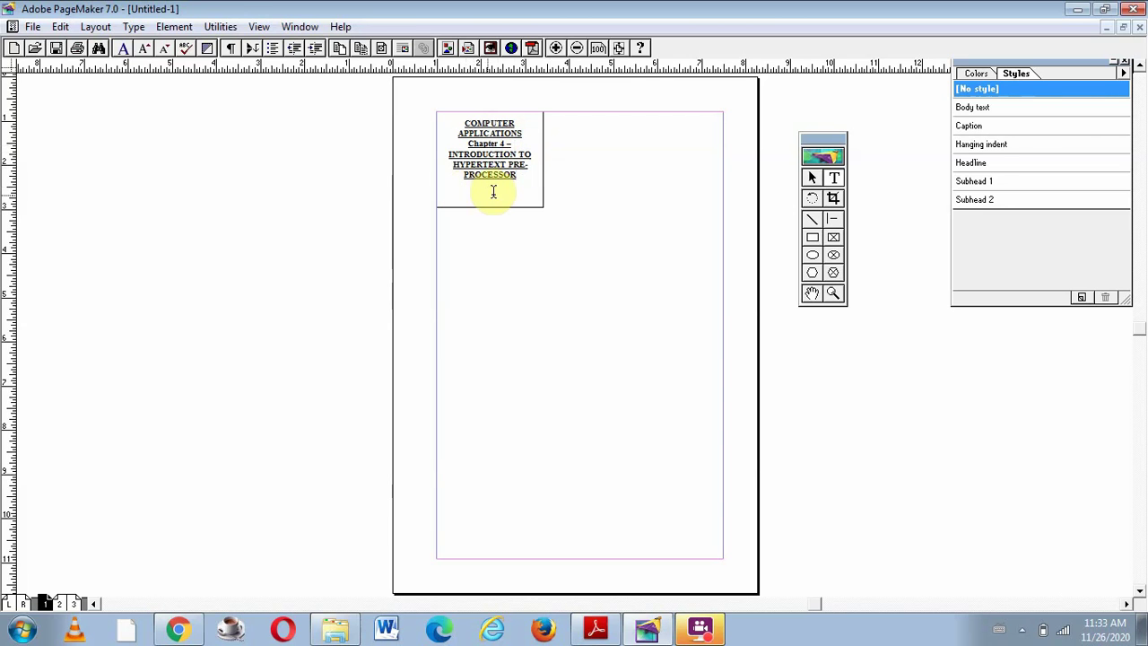
{"action": "left_click", "coordinate": [524, 176]}
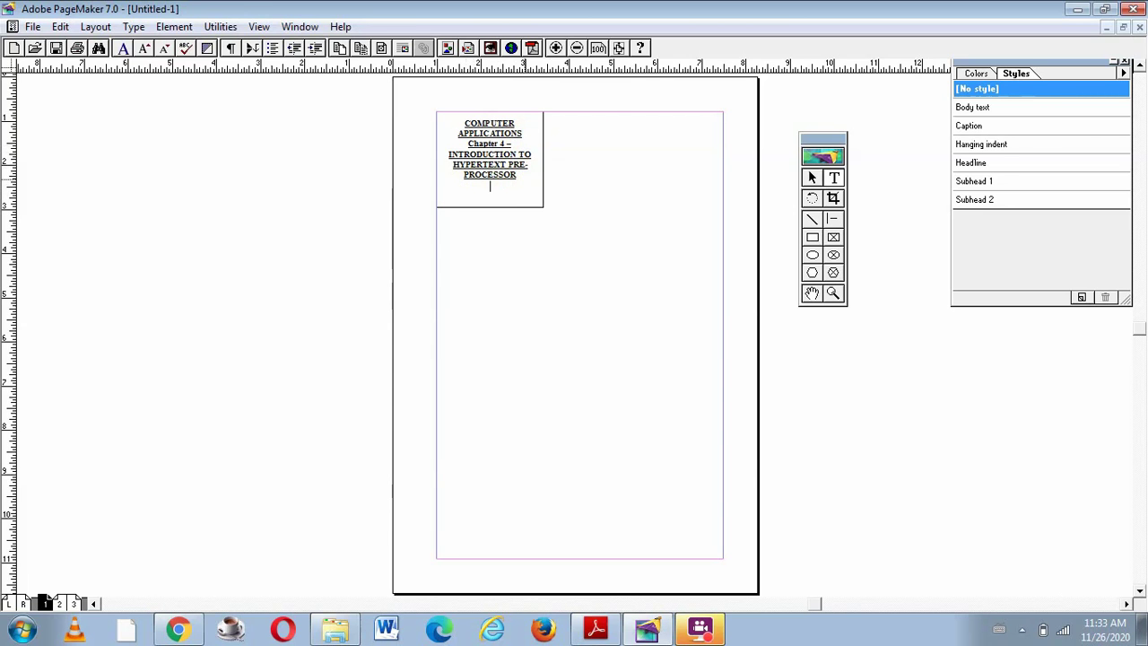
{"action": "key", "text": "ctrl+Tab"}
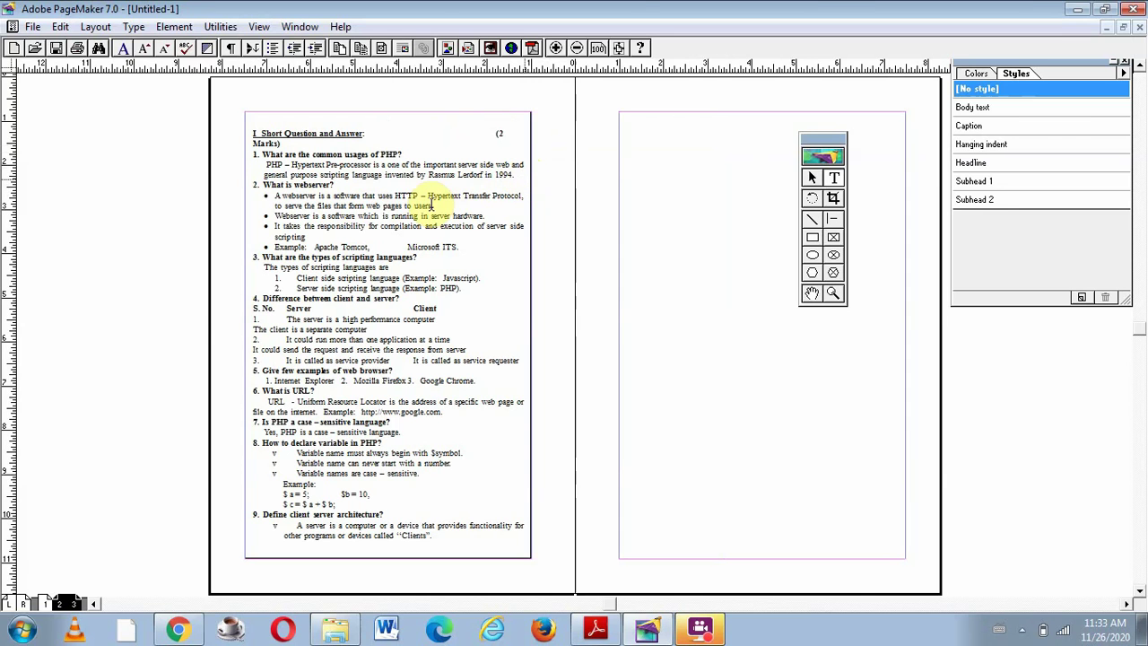
{"action": "left_click", "coordinate": [43, 602]}
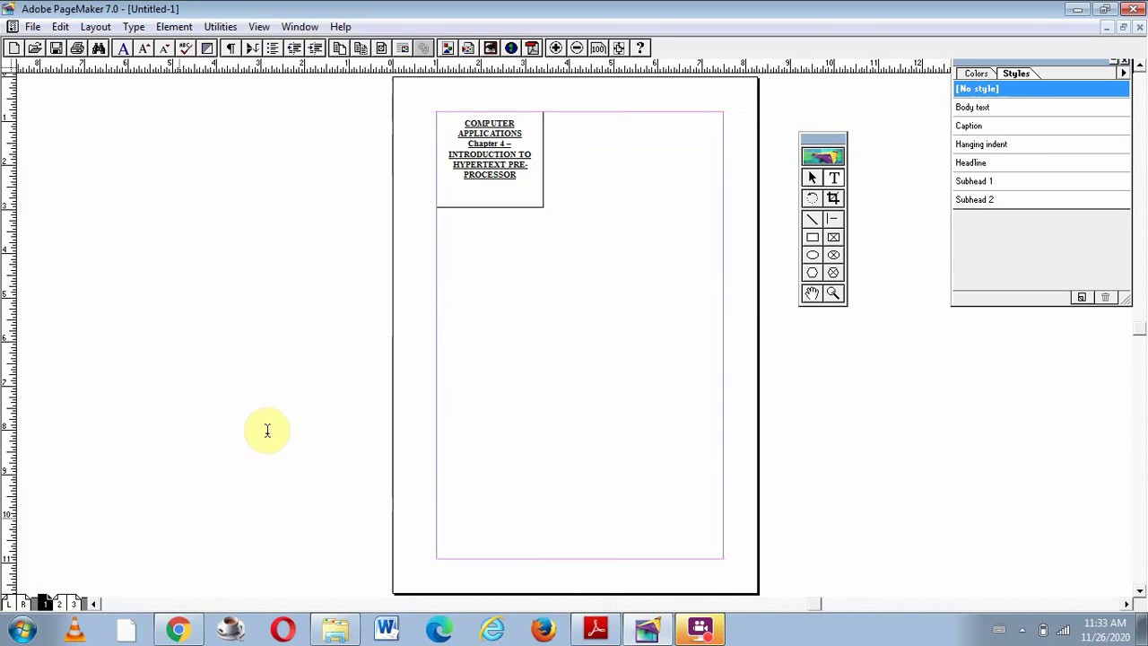
{"action": "left_click", "coordinate": [520, 176]}
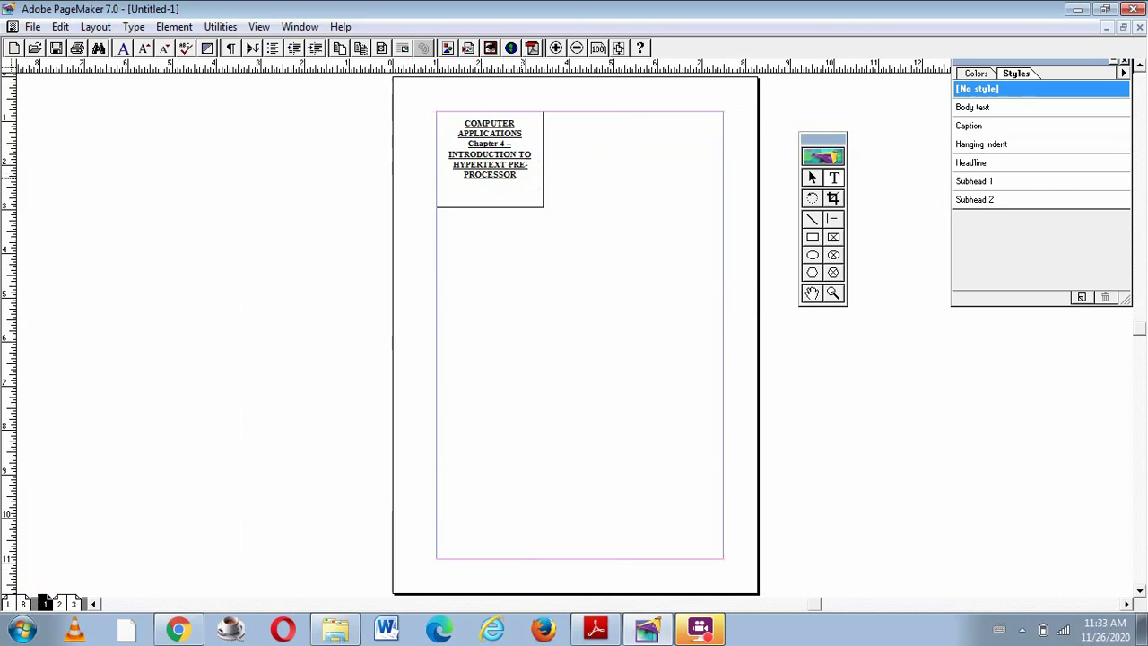
{"action": "type", "text": "contiued in page 2"}
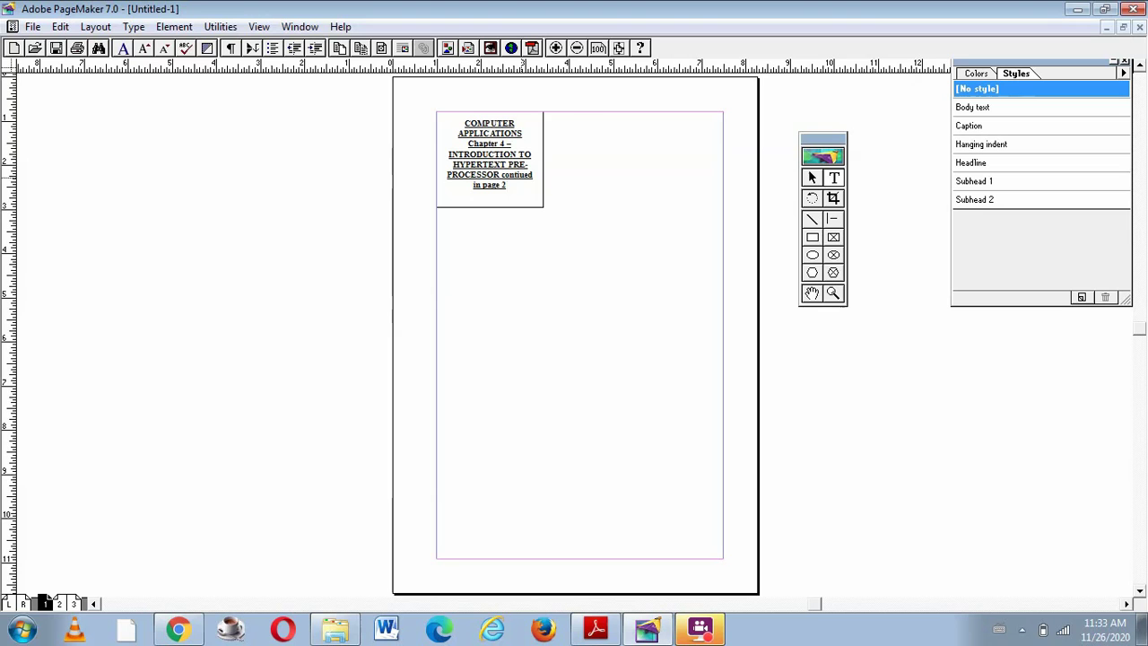
{"action": "left_click", "coordinate": [501, 174]}
{"action": "key", "text": "Return"}
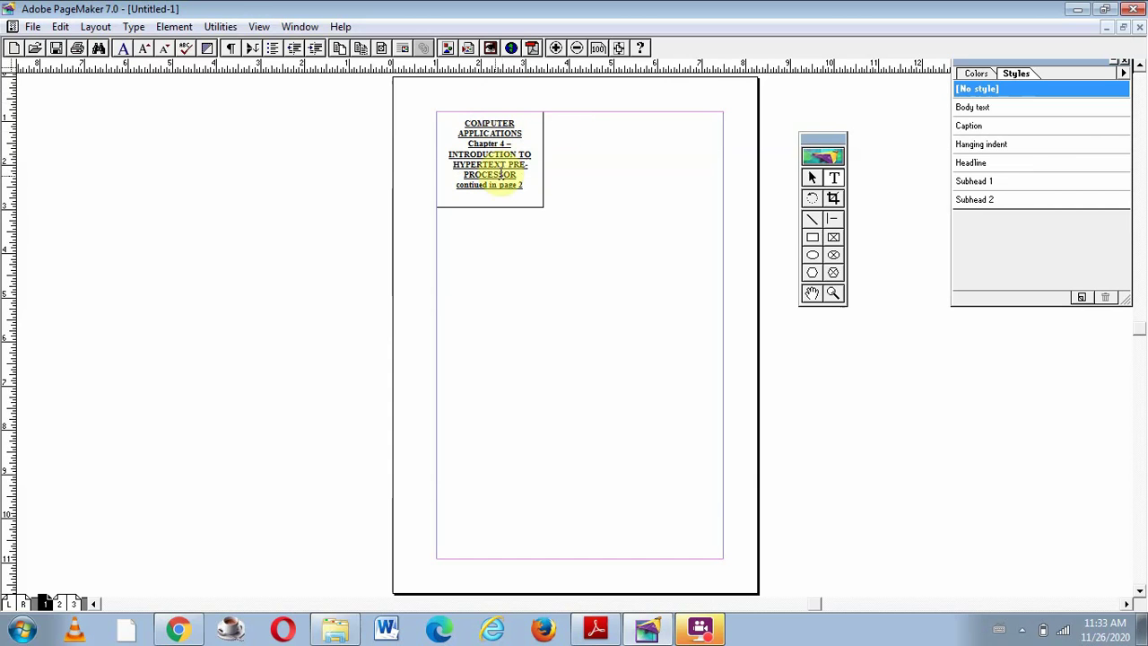
Draw a rectangular frame about 2.3 by 2.3 inches just below the existing text frame on page 1.
{"action": "left_click", "coordinate": [834, 239]}
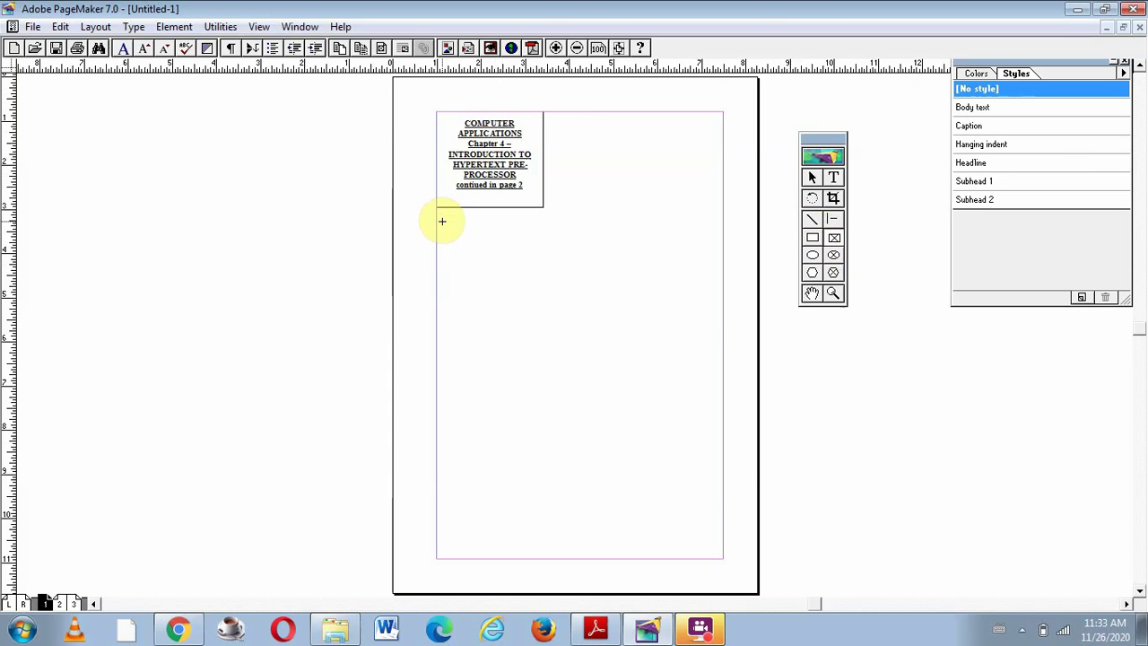
{"action": "left_click_drag", "start_coordinate": [440, 216], "coordinate": [543, 319]}
{"action": "left_click", "coordinate": [507, 252]}
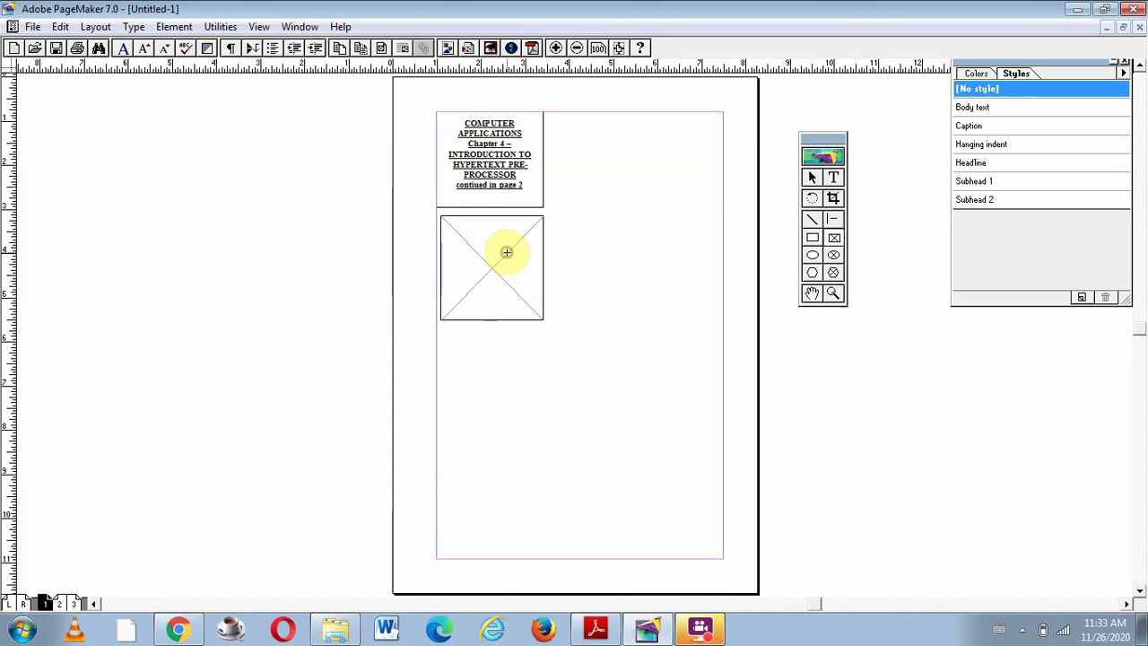
Place the Word document csc from the Computer Science folder as a new story in page 1's lower frame.
{"action": "left_click", "coordinate": [34, 27]}
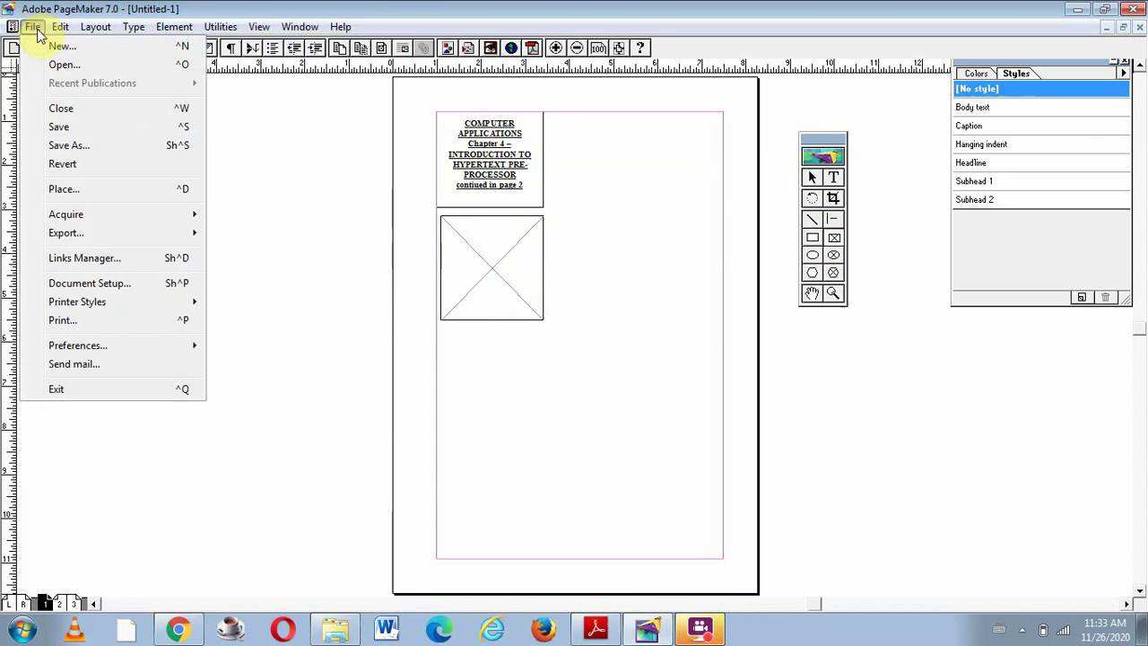
{"action": "left_click", "coordinate": [81, 191]}
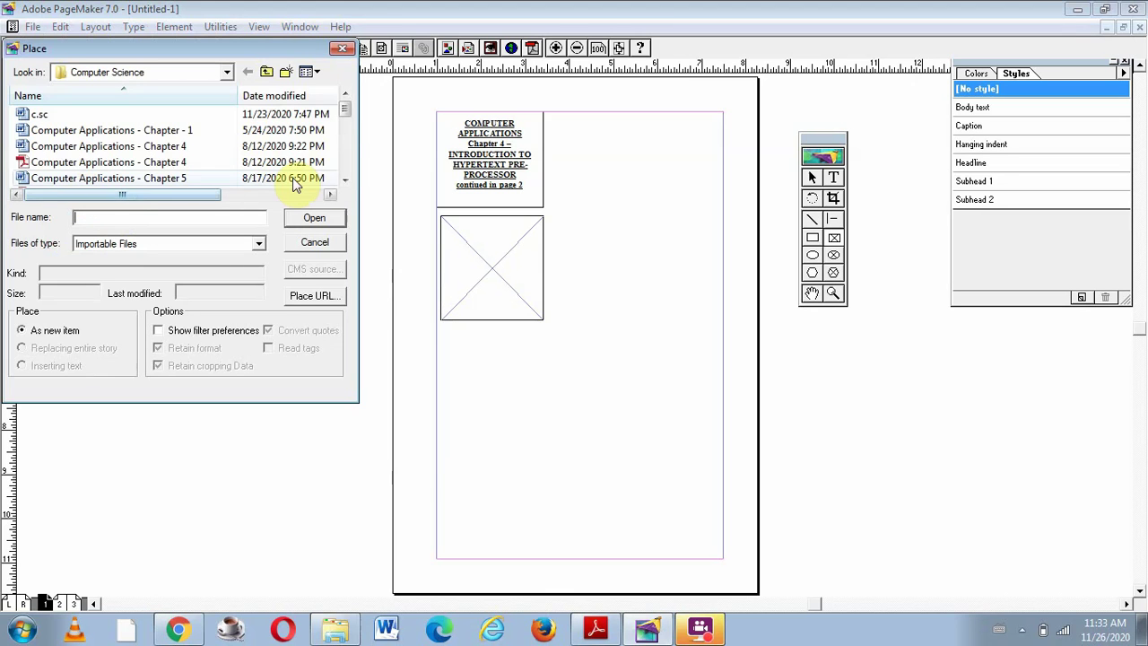
{"action": "left_click", "coordinate": [345, 167]}
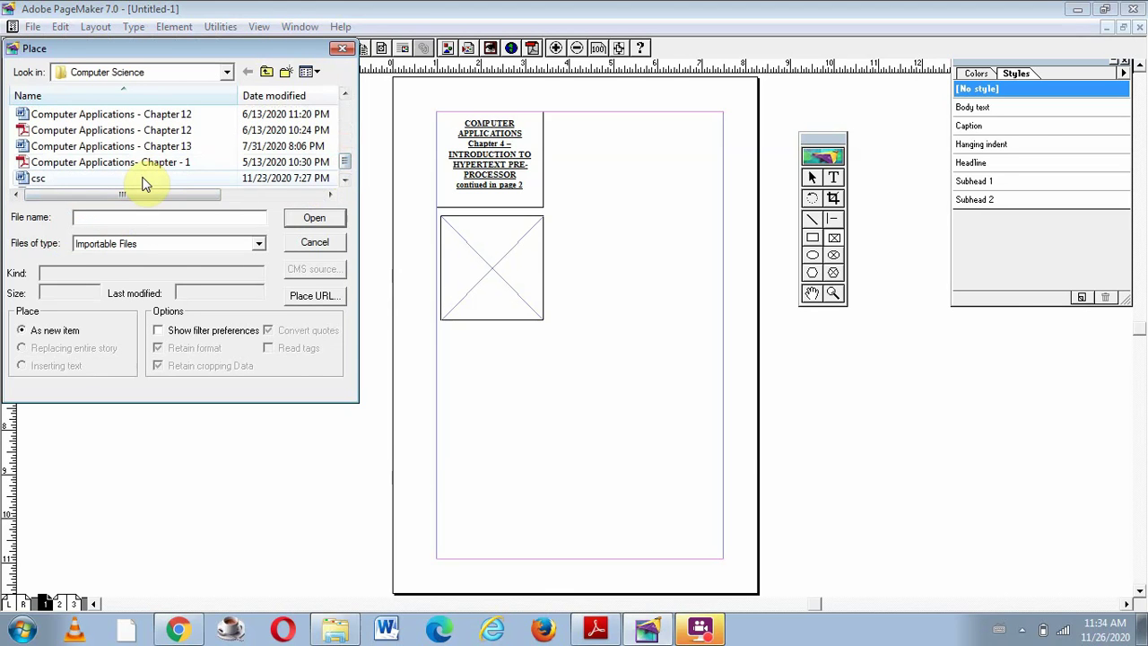
{"action": "left_click", "coordinate": [142, 179]}
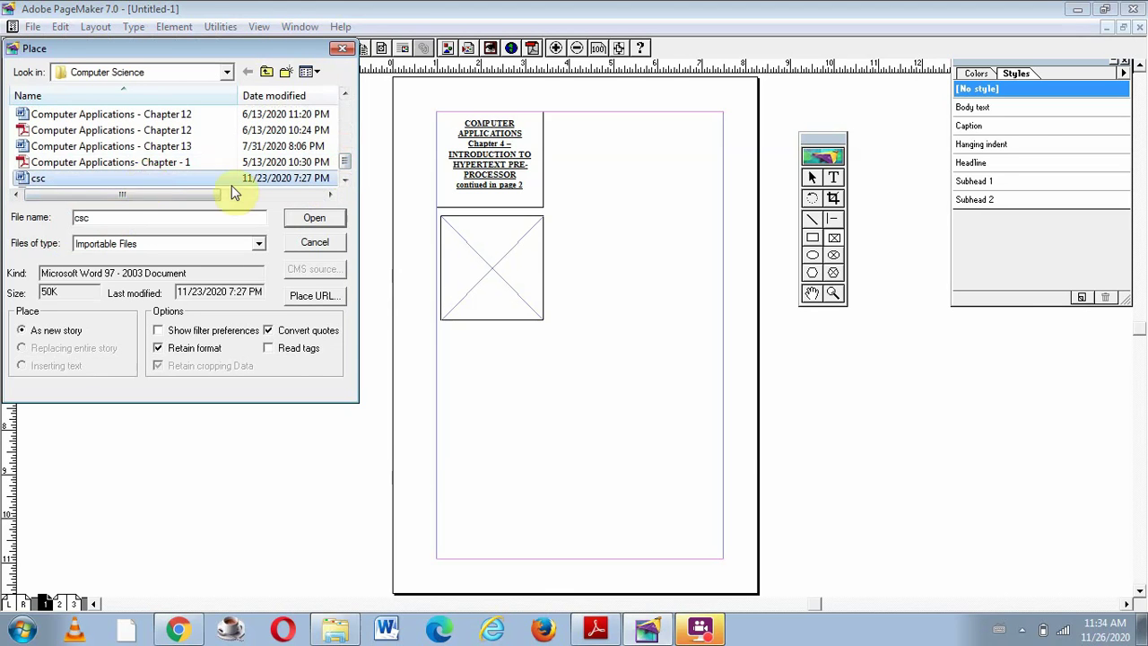
{"action": "left_click", "coordinate": [318, 218]}
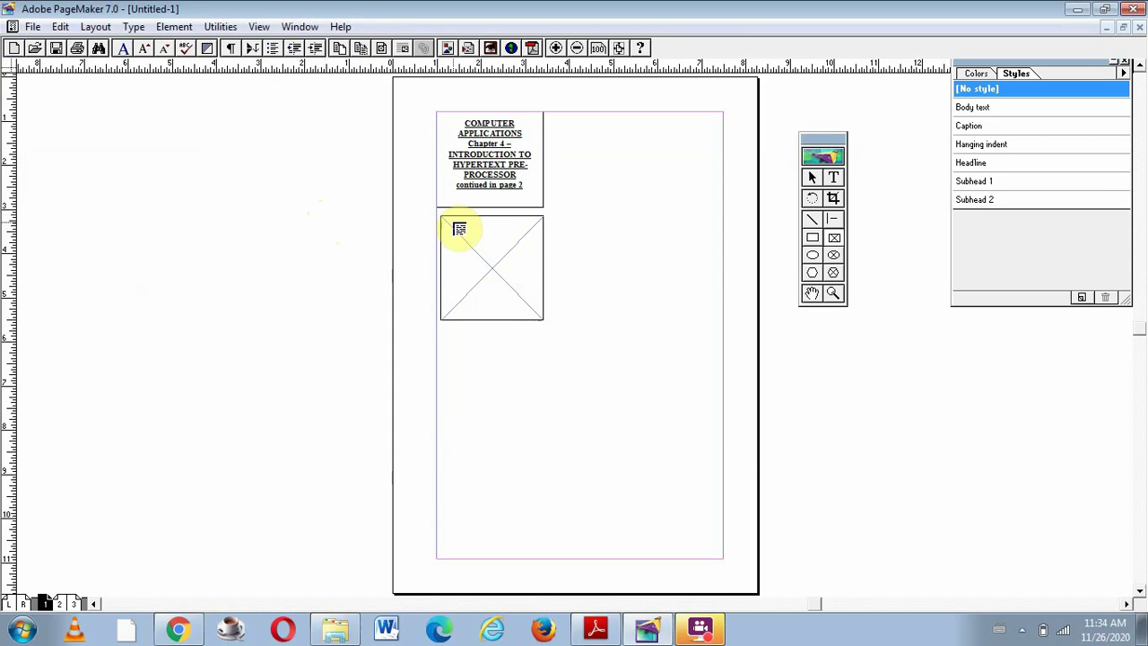
{"action": "left_click", "coordinate": [453, 224]}
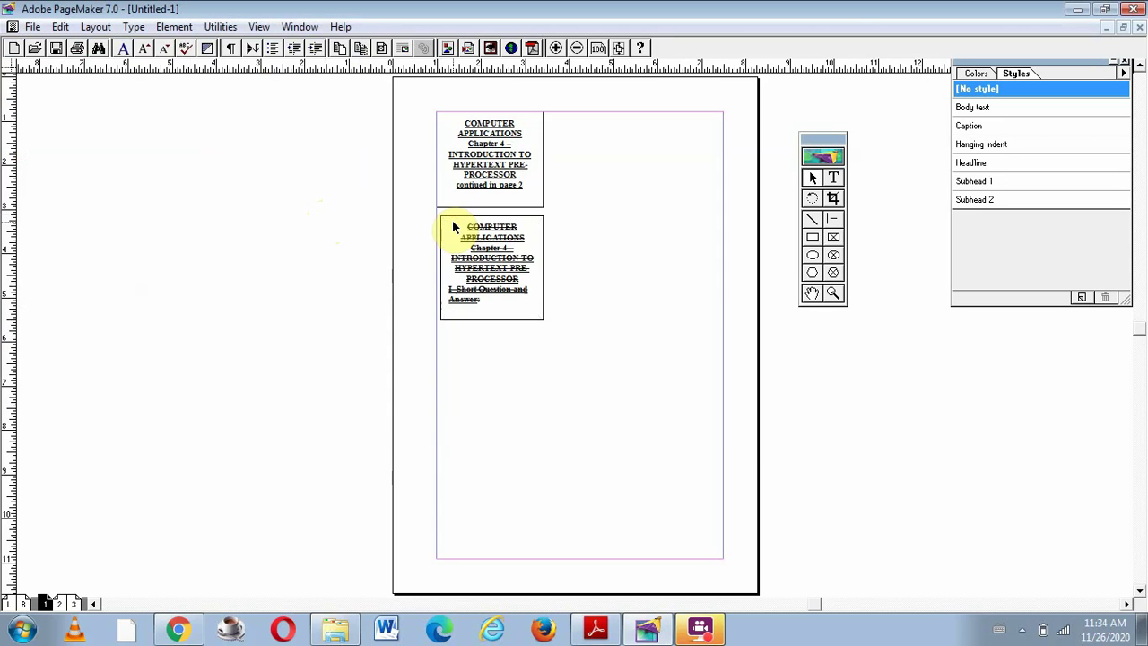
Start linking the overflow text from page 1's lower frame, and activate the rectangular frame tool on the page 2–3 spread.
{"action": "left_click", "coordinate": [517, 316]}
{"action": "left_click", "coordinate": [492, 321]}
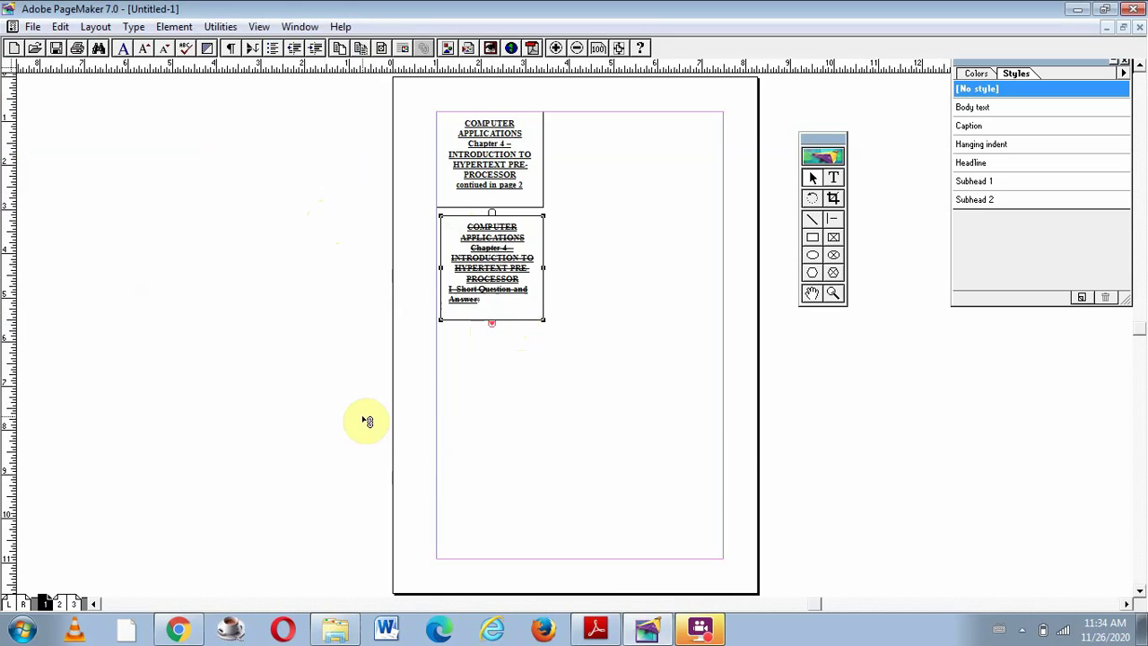
{"action": "left_click", "coordinate": [72, 605]}
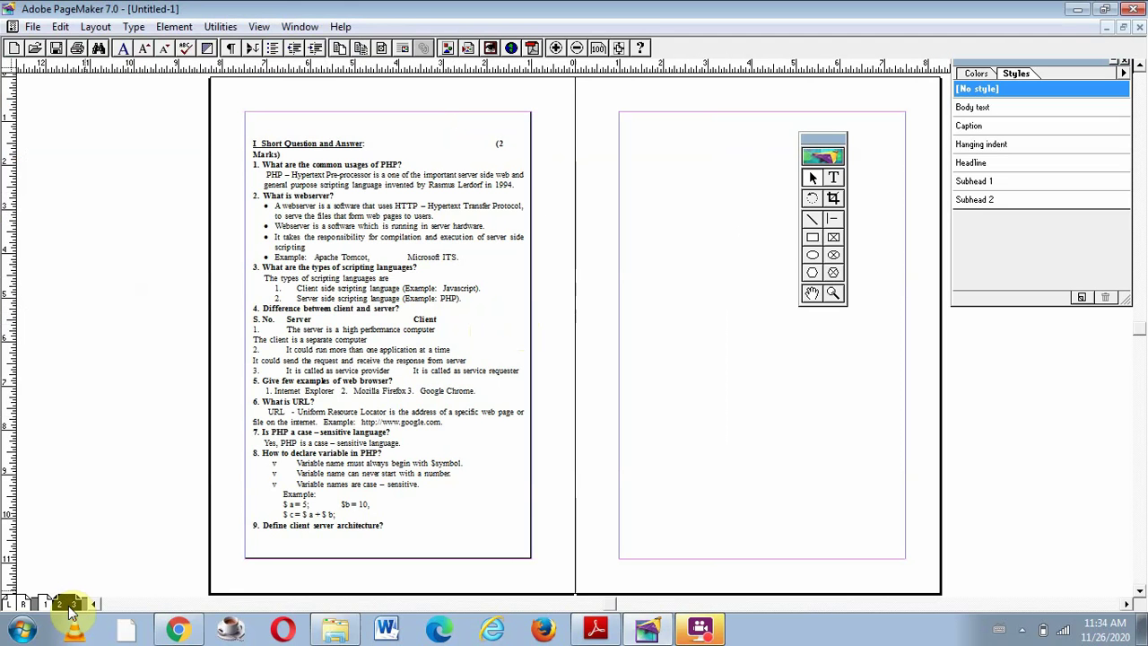
{"action": "left_click", "coordinate": [835, 238]}
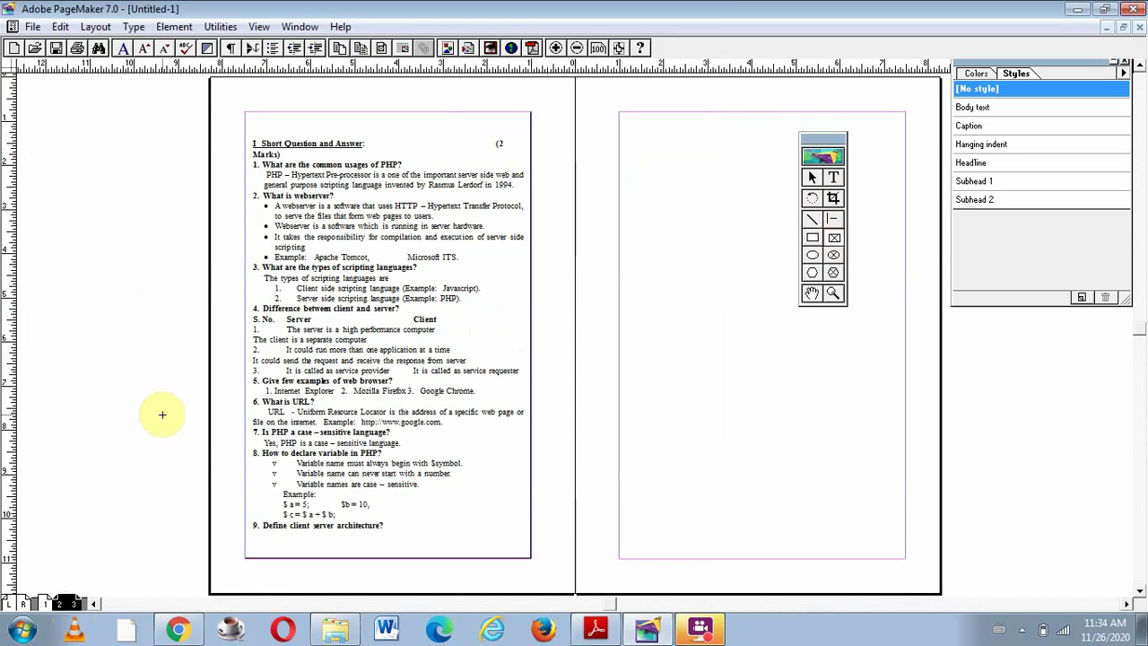
Insert 2 pages after the current page spread using the Document Master.
{"action": "left_click", "coordinate": [95, 26]}
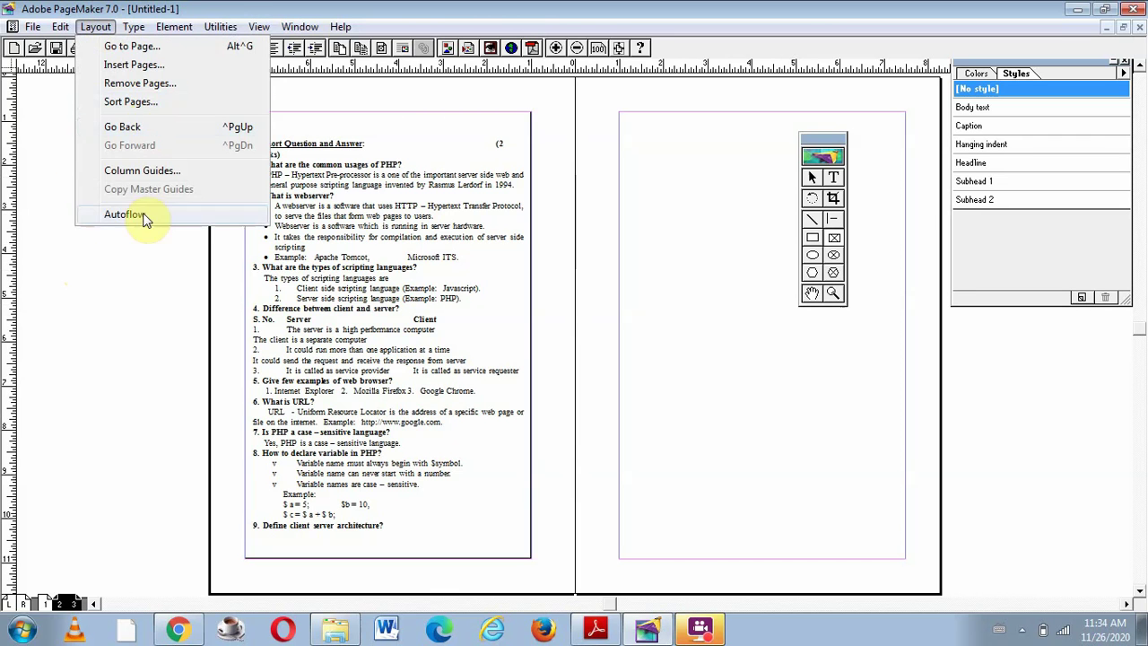
{"action": "left_click", "coordinate": [94, 27]}
{"action": "left_click", "coordinate": [95, 27]}
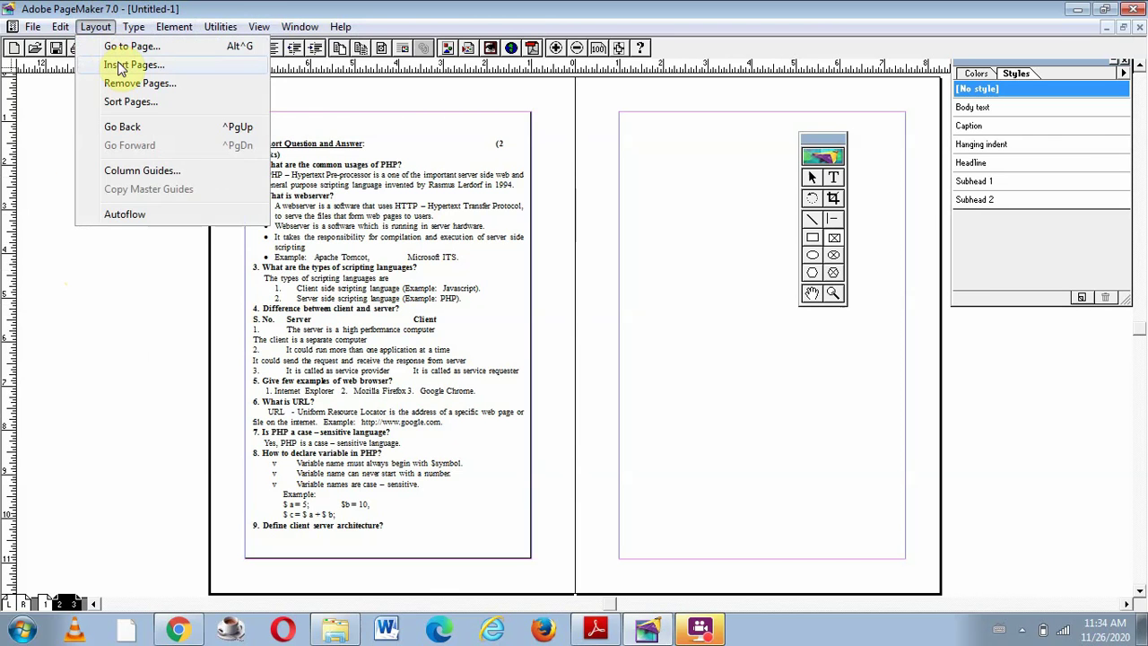
{"action": "left_click", "coordinate": [121, 65]}
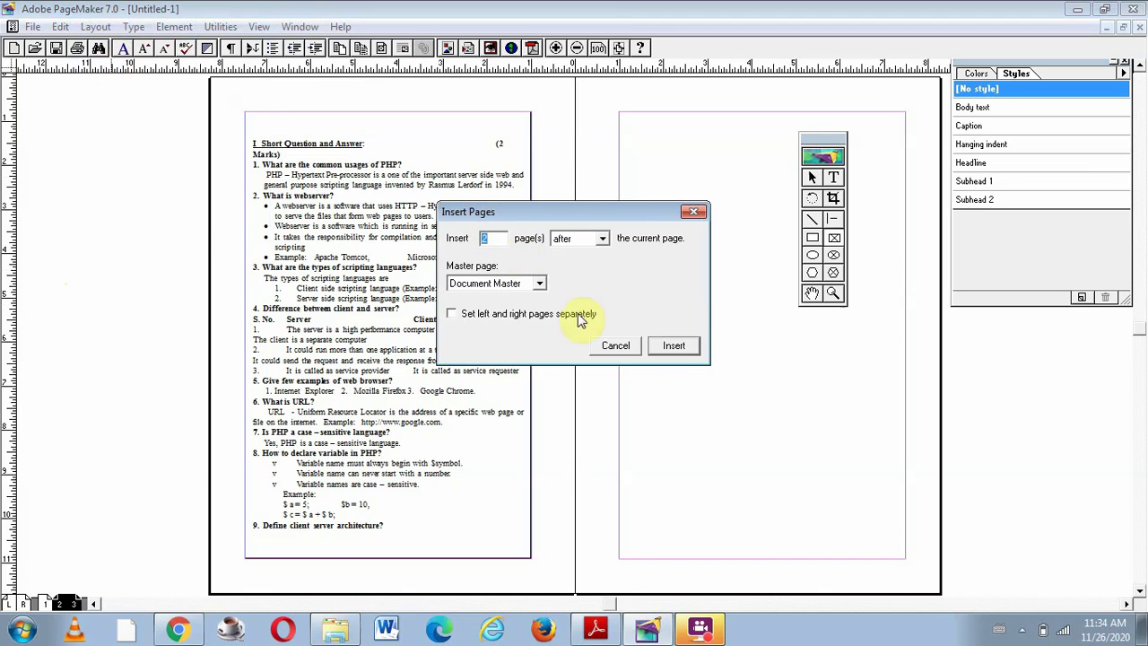
{"action": "left_click", "coordinate": [675, 347]}
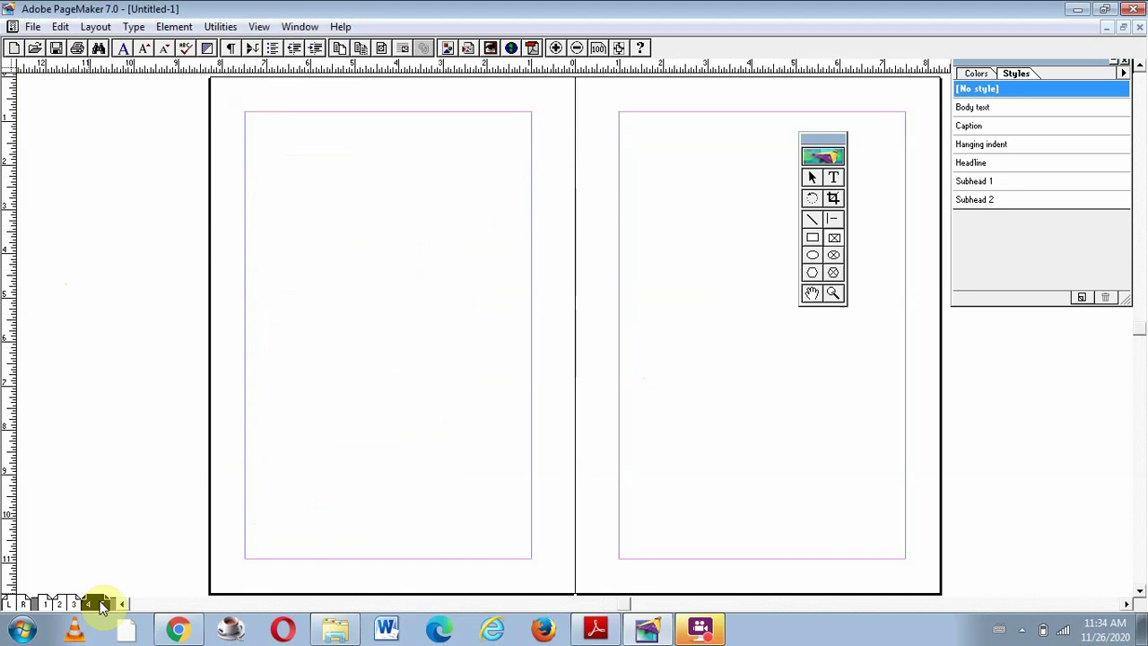
Draw a rectangular frame about 4.4 by 5.4 inches on page 5 and thread the overflow text from page 1's lower frame into it.
{"action": "left_click", "coordinate": [834, 237]}
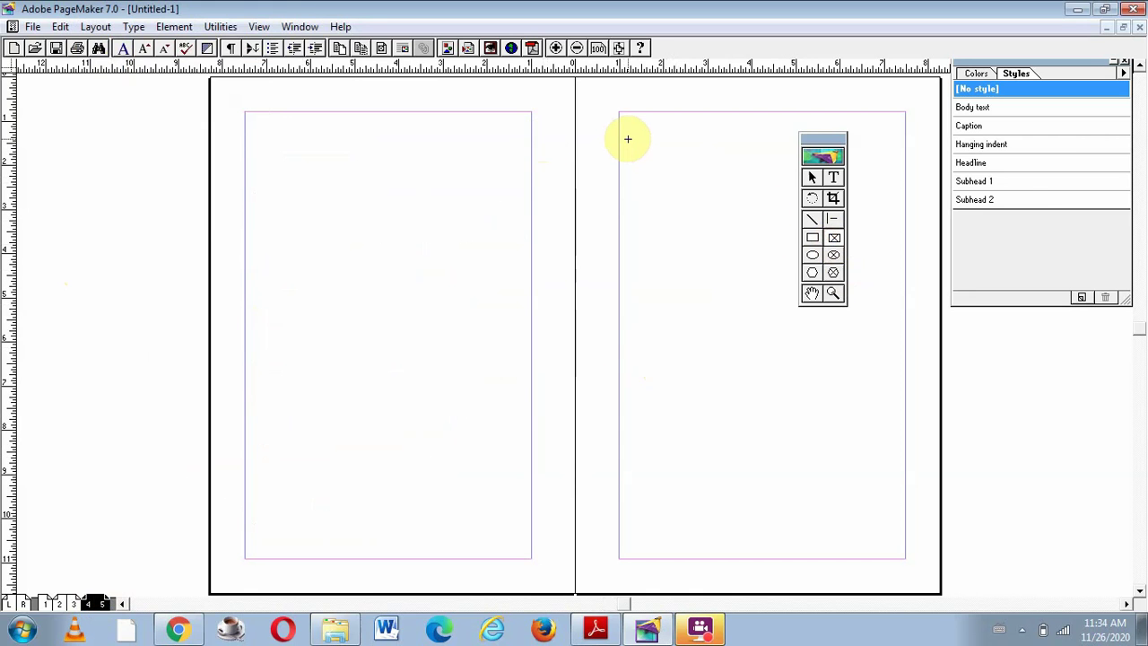
{"action": "left_click_drag", "start_coordinate": [628, 139], "coordinate": [824, 376]}
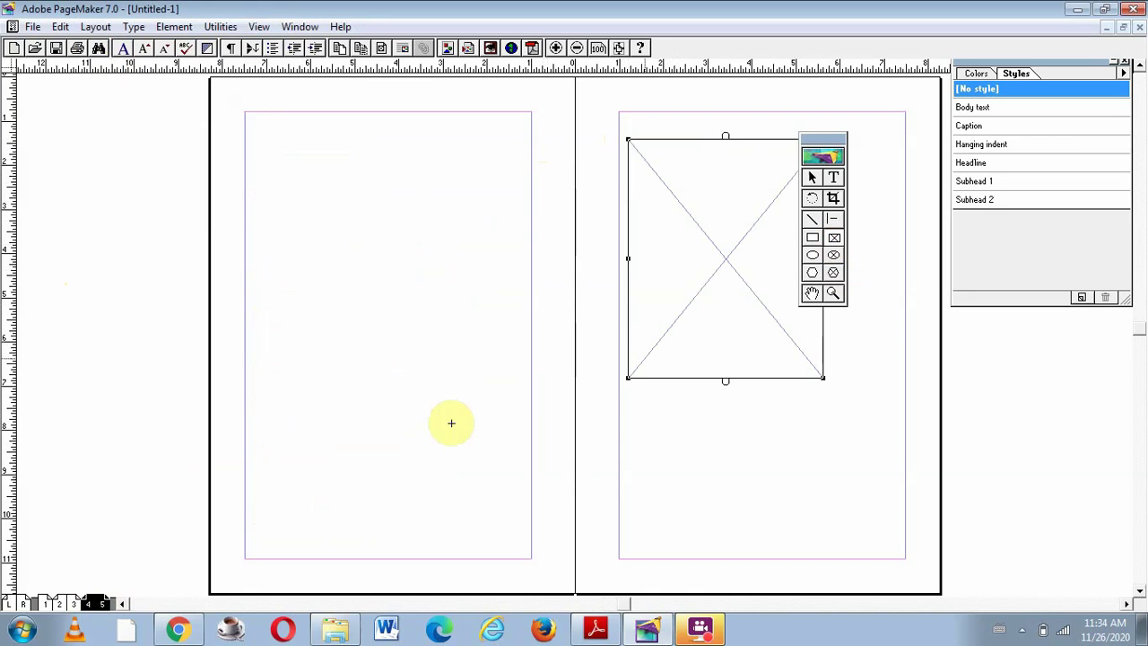
{"action": "left_click", "coordinate": [46, 605]}
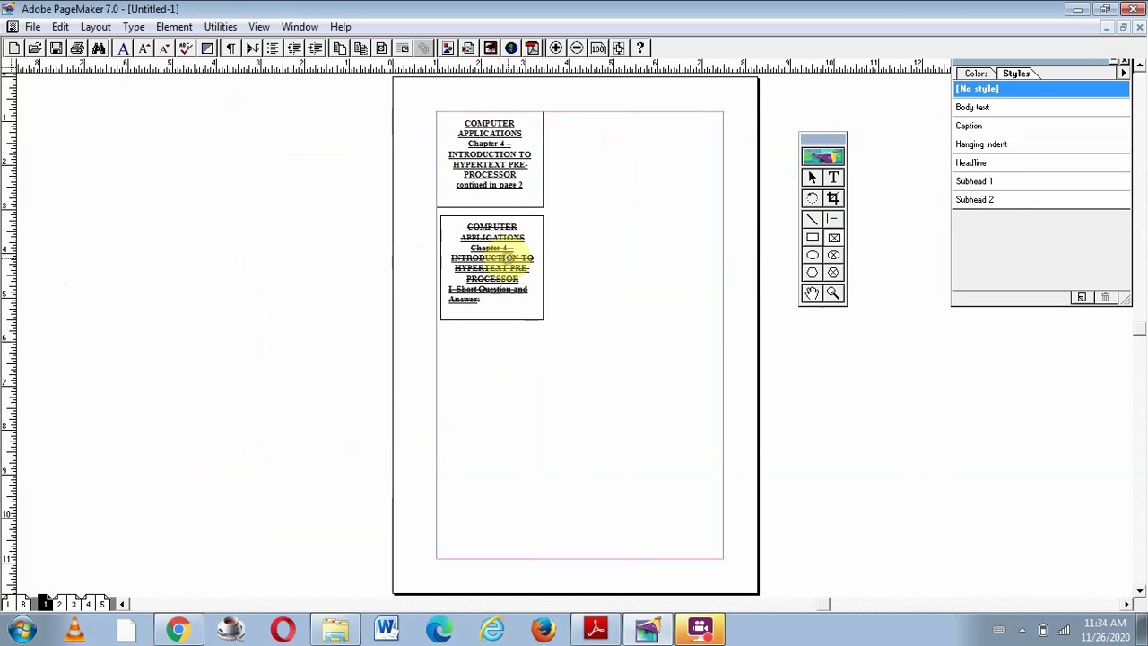
{"action": "left_click", "coordinate": [814, 178]}
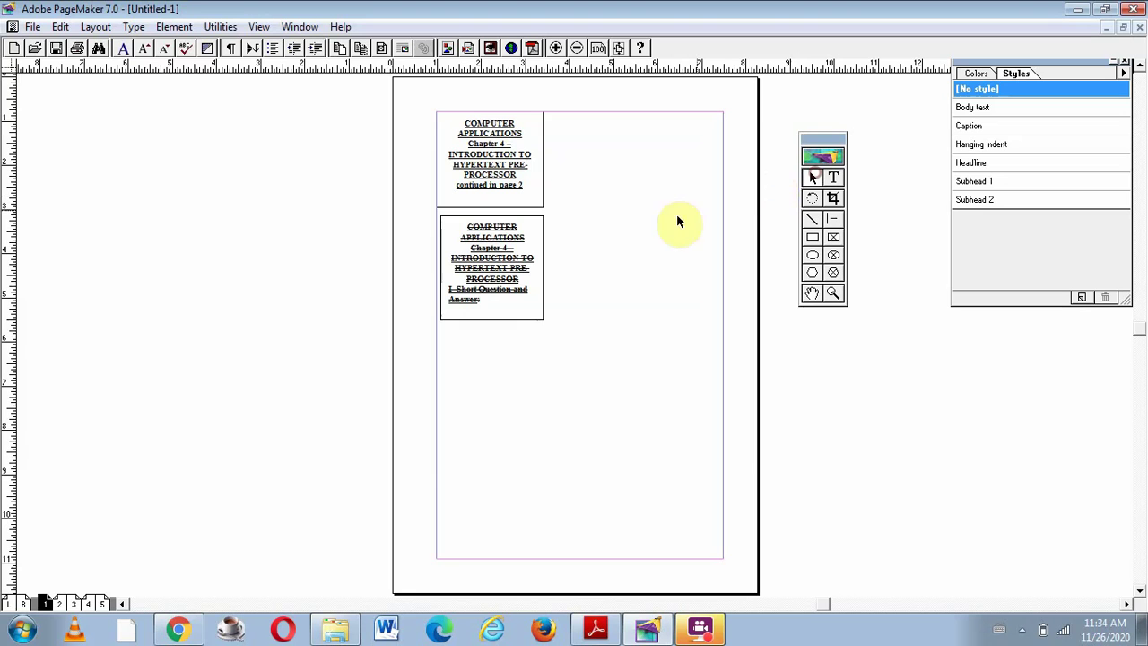
{"action": "left_click", "coordinate": [518, 267]}
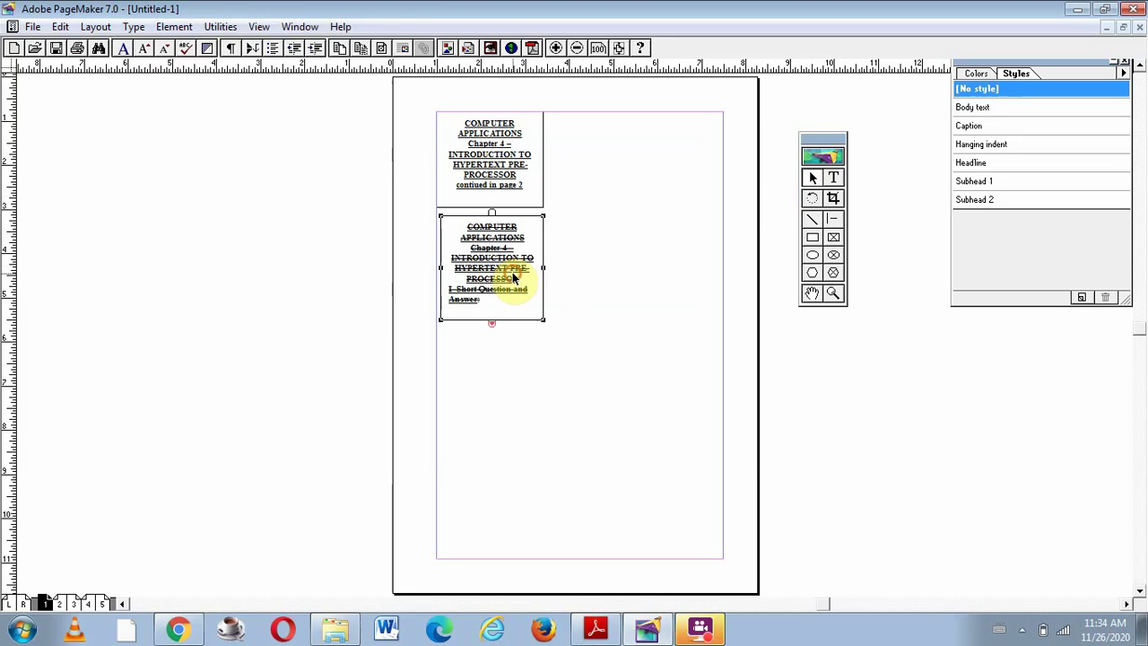
{"action": "left_click", "coordinate": [491, 323]}
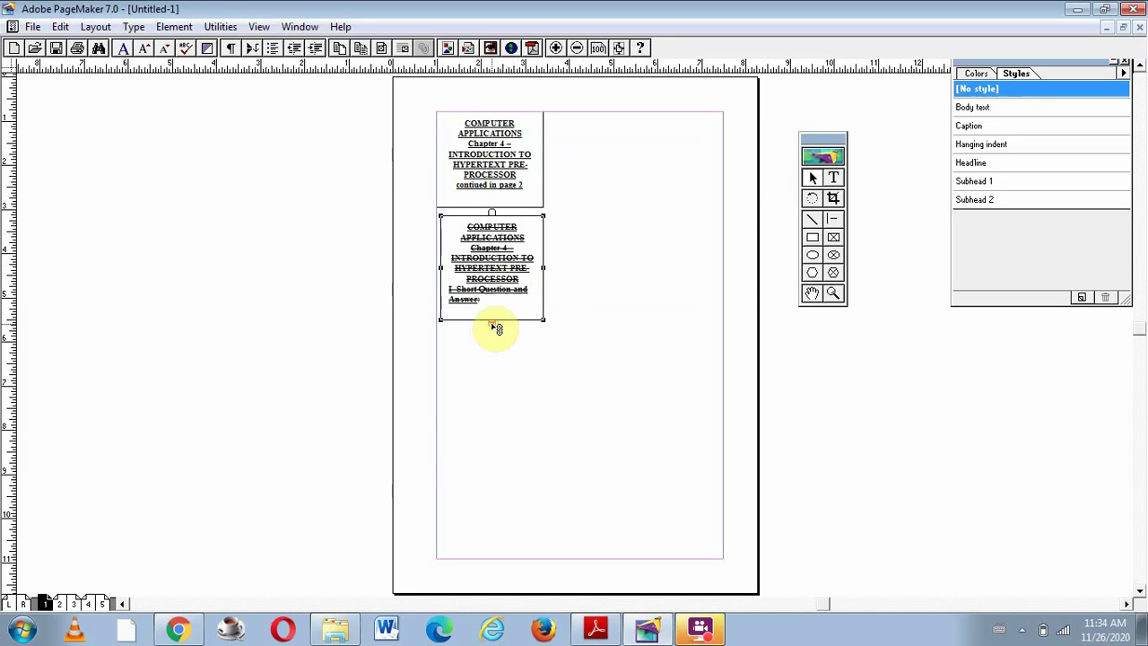
{"action": "left_click", "coordinate": [103, 604]}
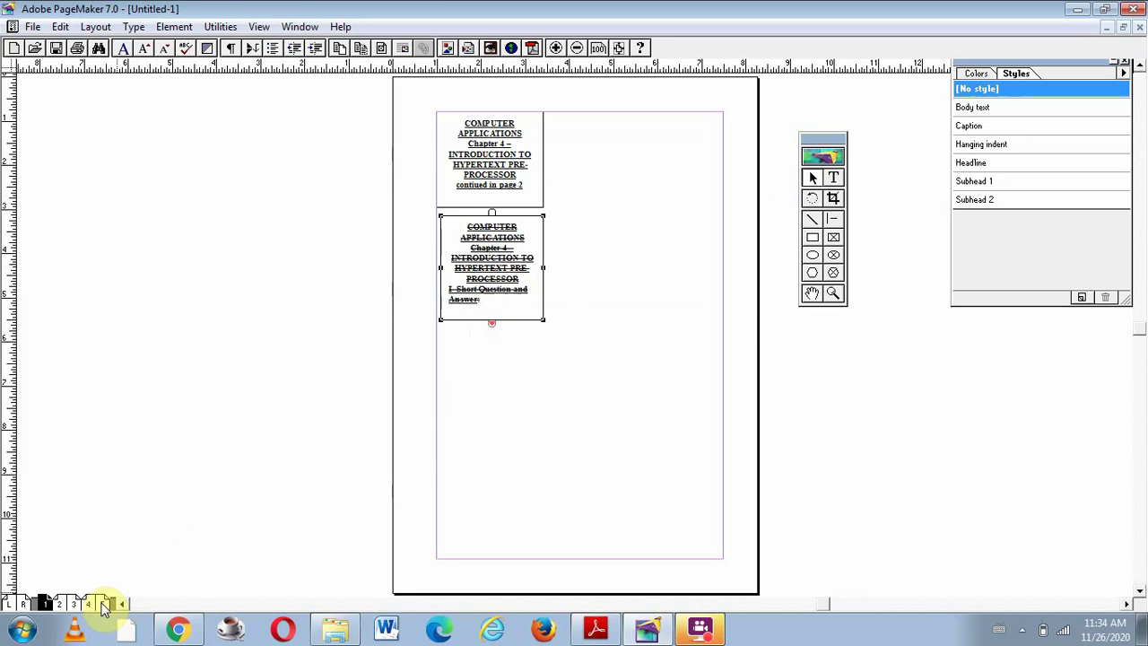
{"action": "left_click", "coordinate": [653, 257]}
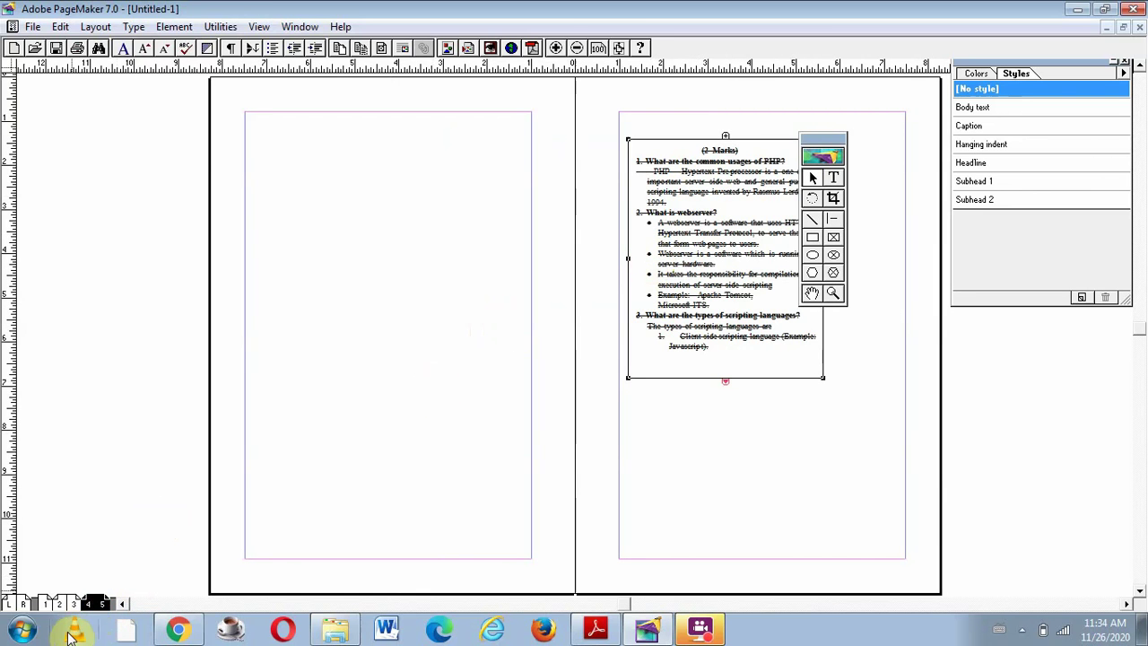
Examine the link handles of the upper text frame on page 1 and of its continuation frame on page 2.
{"action": "left_click", "coordinate": [47, 603]}
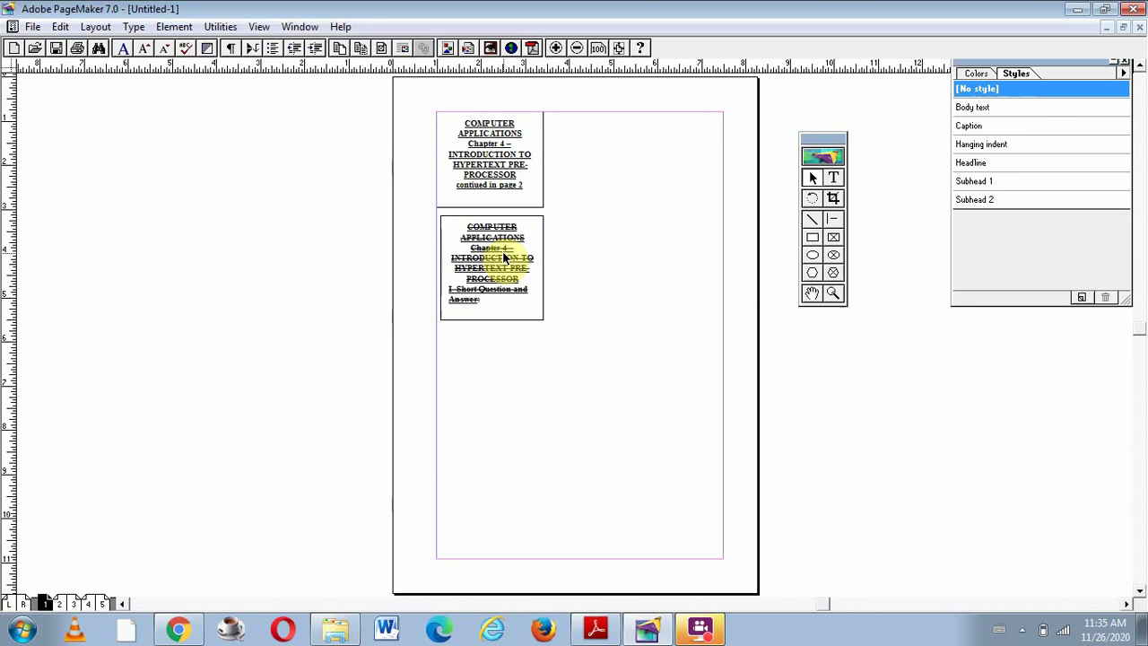
{"action": "left_click", "coordinate": [505, 177]}
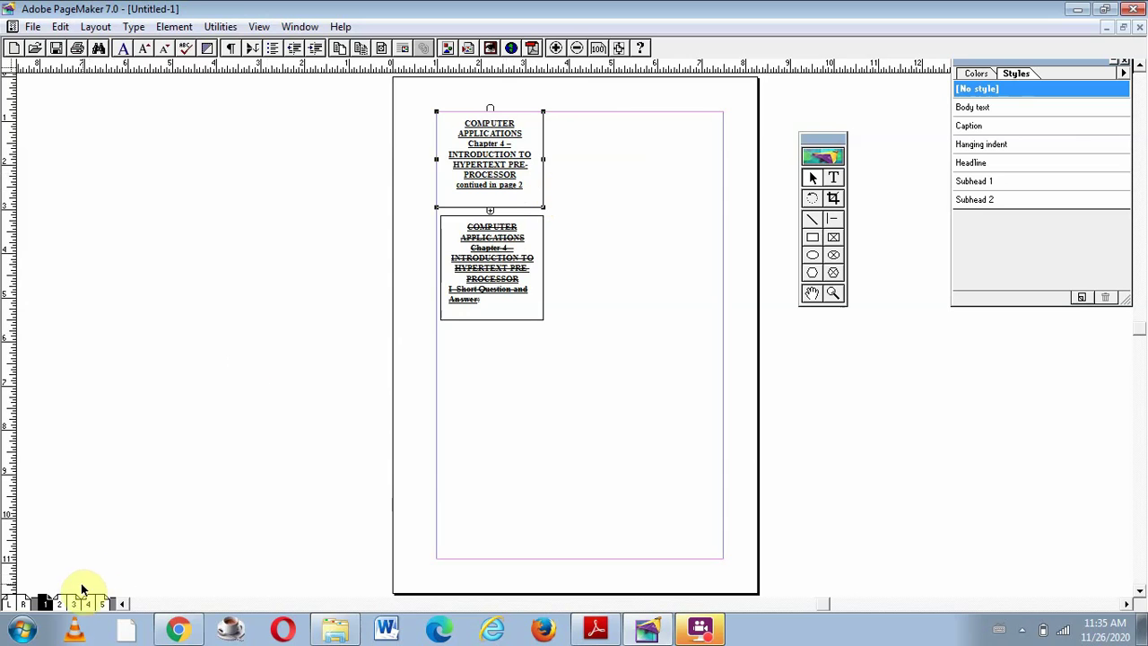
{"action": "left_click", "coordinate": [65, 605]}
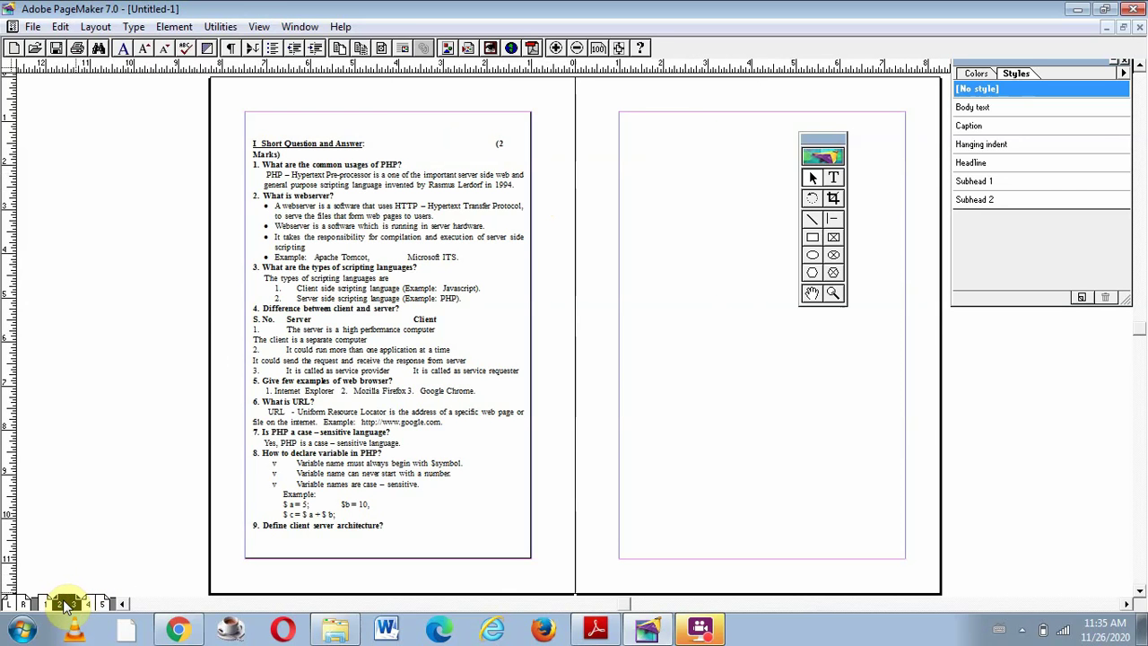
{"action": "left_click", "coordinate": [308, 341]}
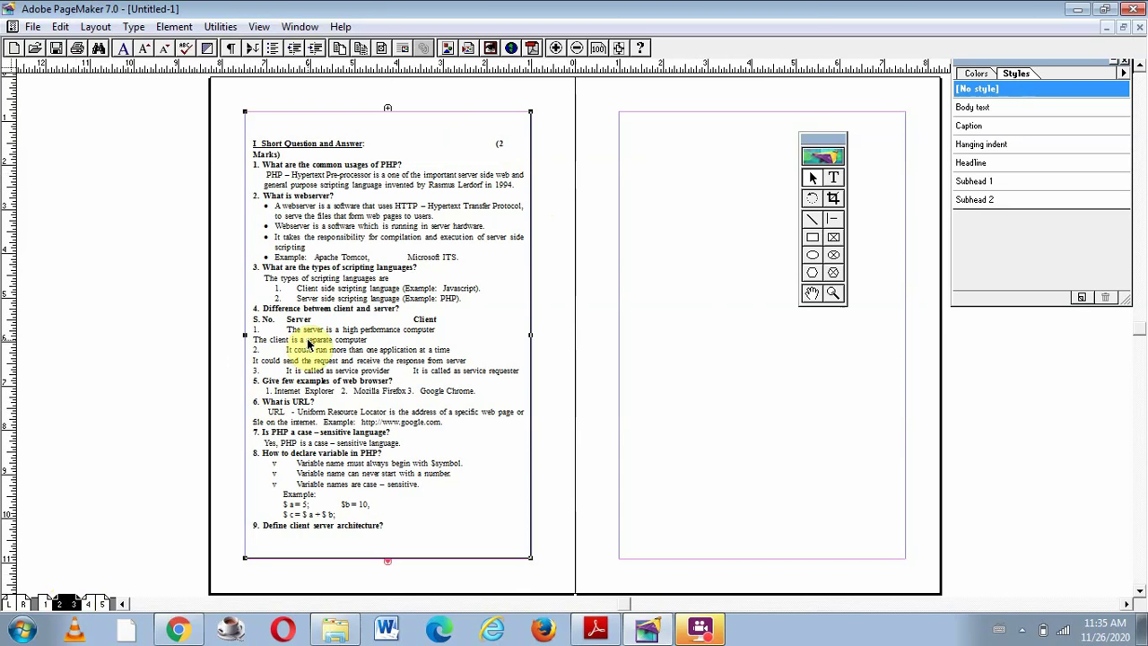
Break the link of page 1's upper text frame by cutting the frame and pasting it back onto the page.
{"action": "left_click", "coordinate": [44, 605]}
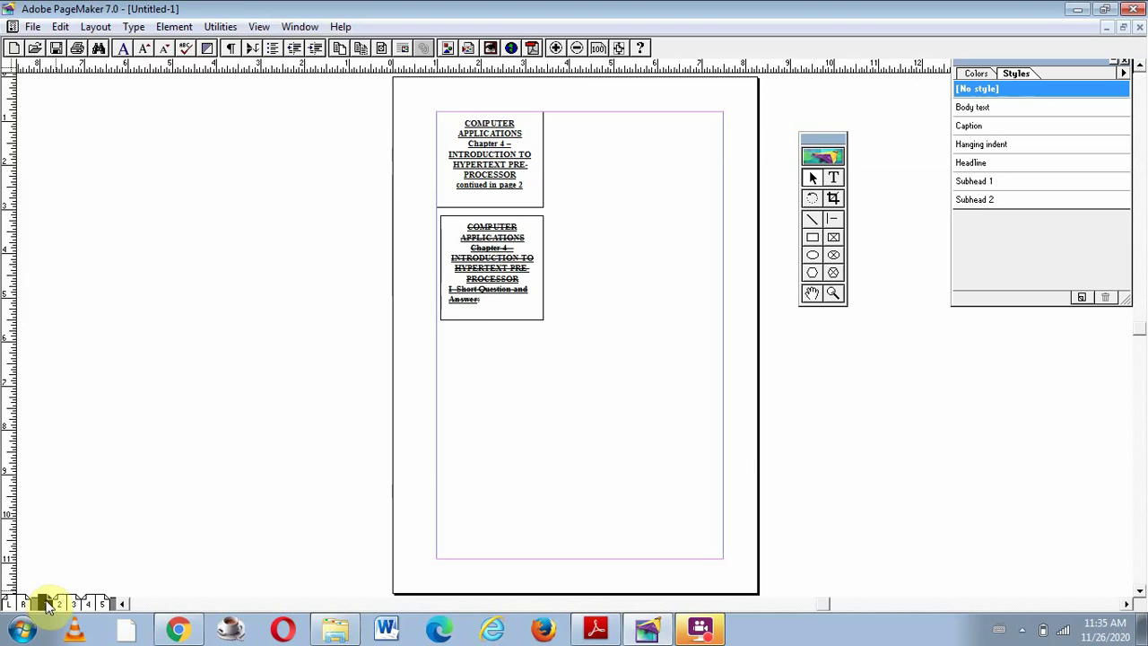
{"action": "left_click", "coordinate": [490, 157]}
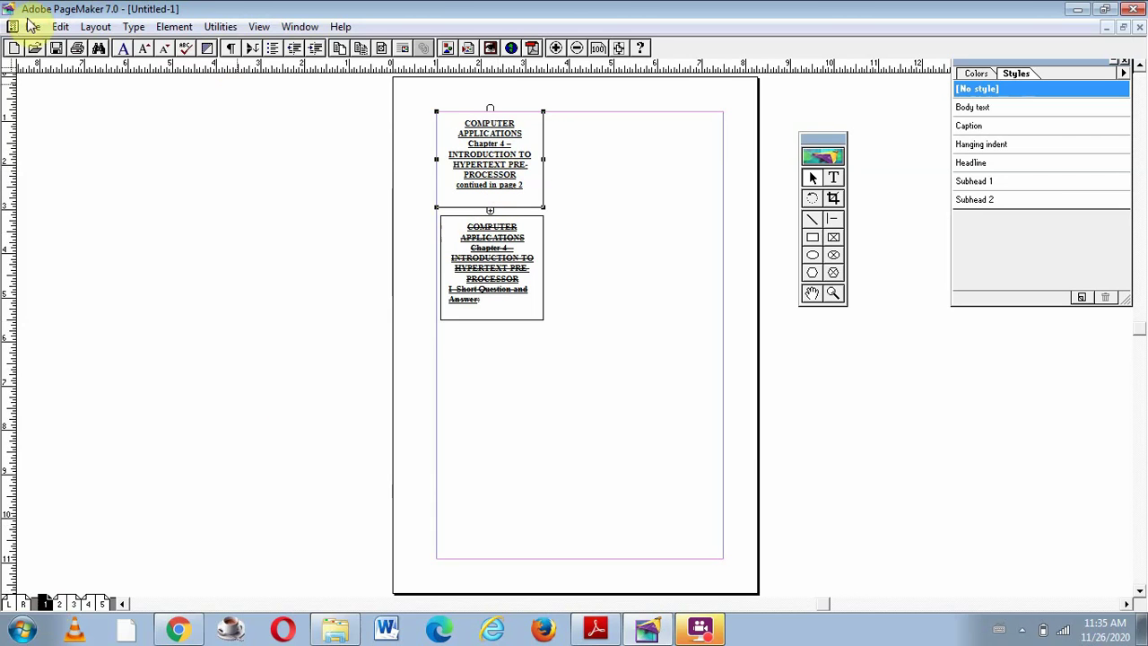
{"action": "left_click", "coordinate": [63, 27]}
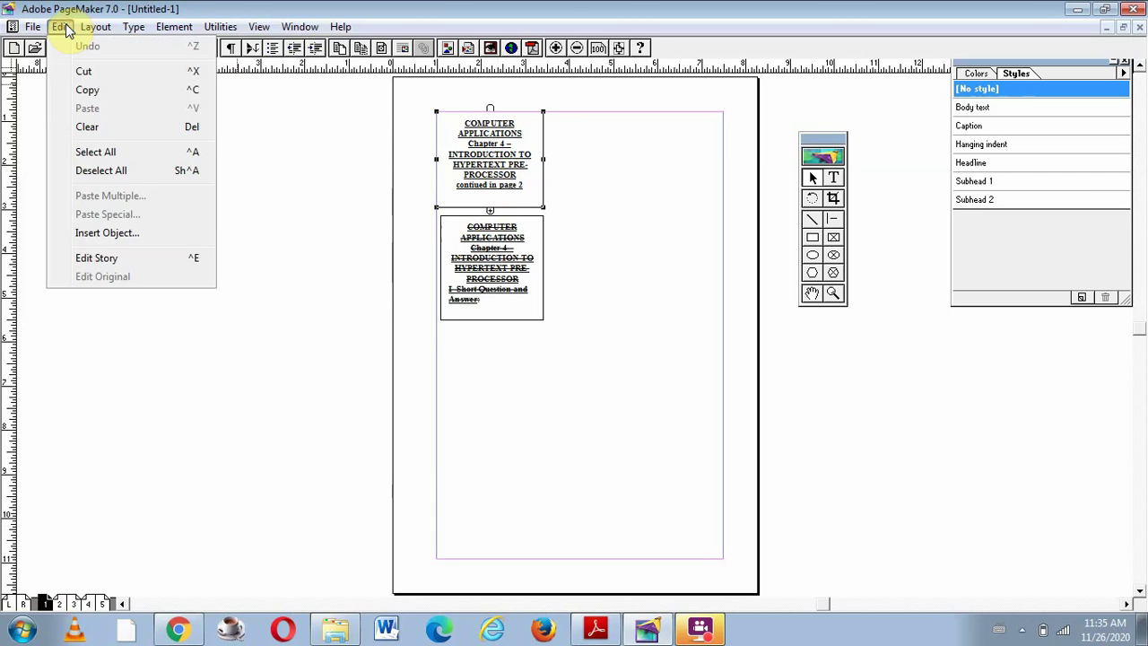
{"action": "left_click", "coordinate": [118, 75]}
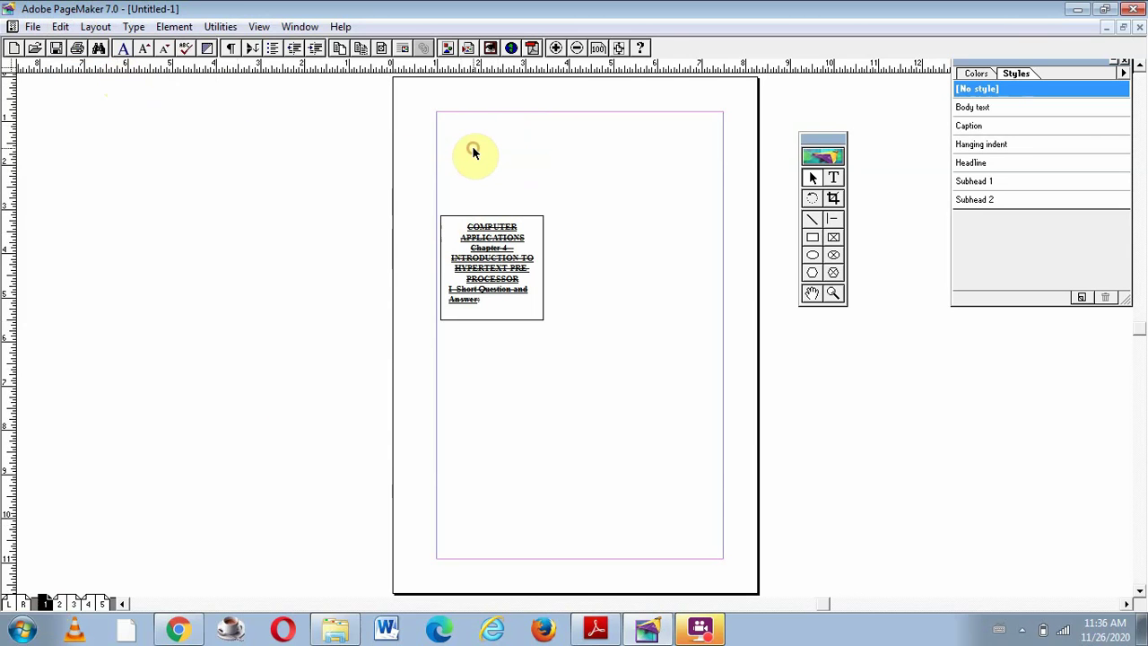
{"action": "left_click", "coordinate": [59, 27]}
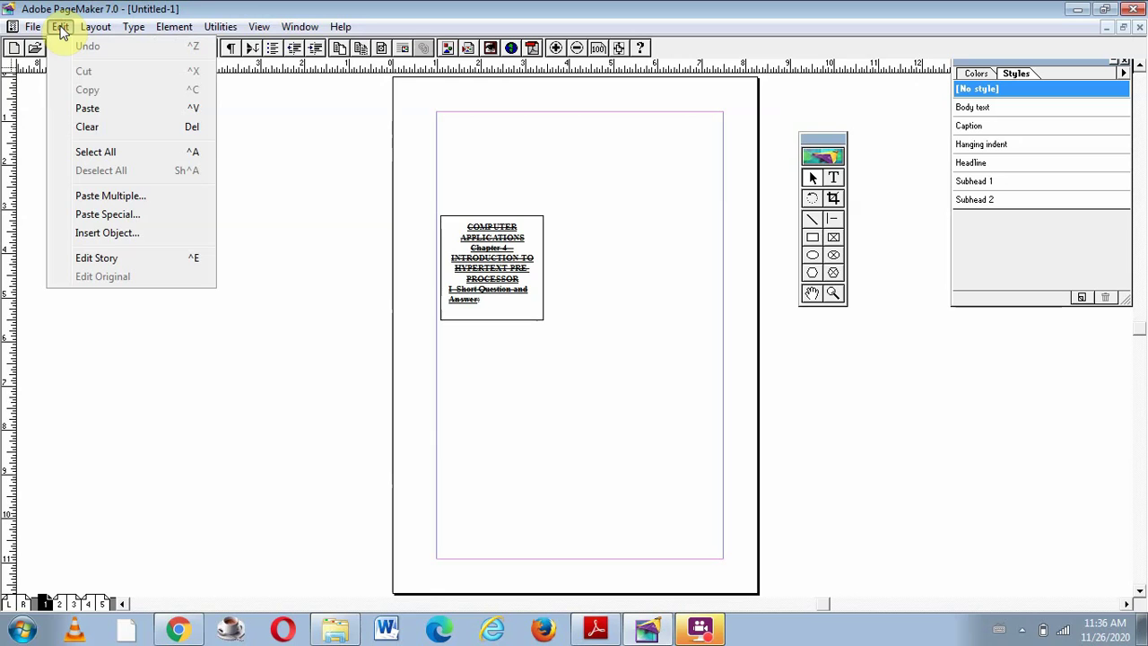
{"action": "left_click", "coordinate": [109, 109]}
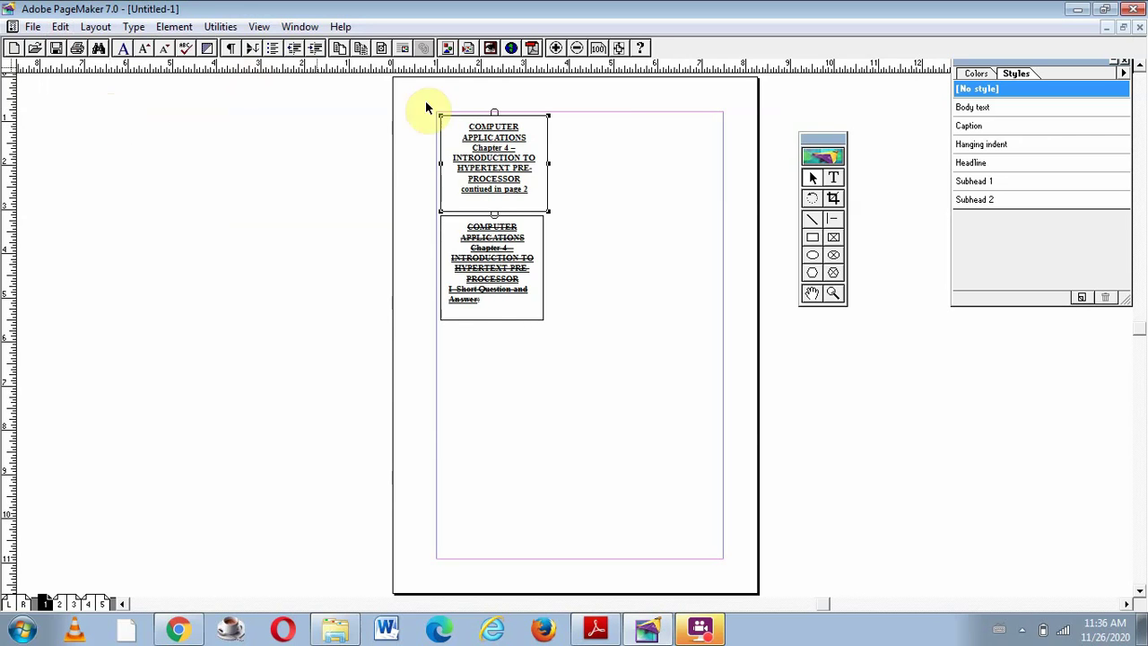
Move page 1's lower frame down about 0.75 inch, away from the pasted frame, and show the page 2–3 spread.
{"action": "left_click_drag", "start_coordinate": [494, 261], "coordinate": [505, 299]}
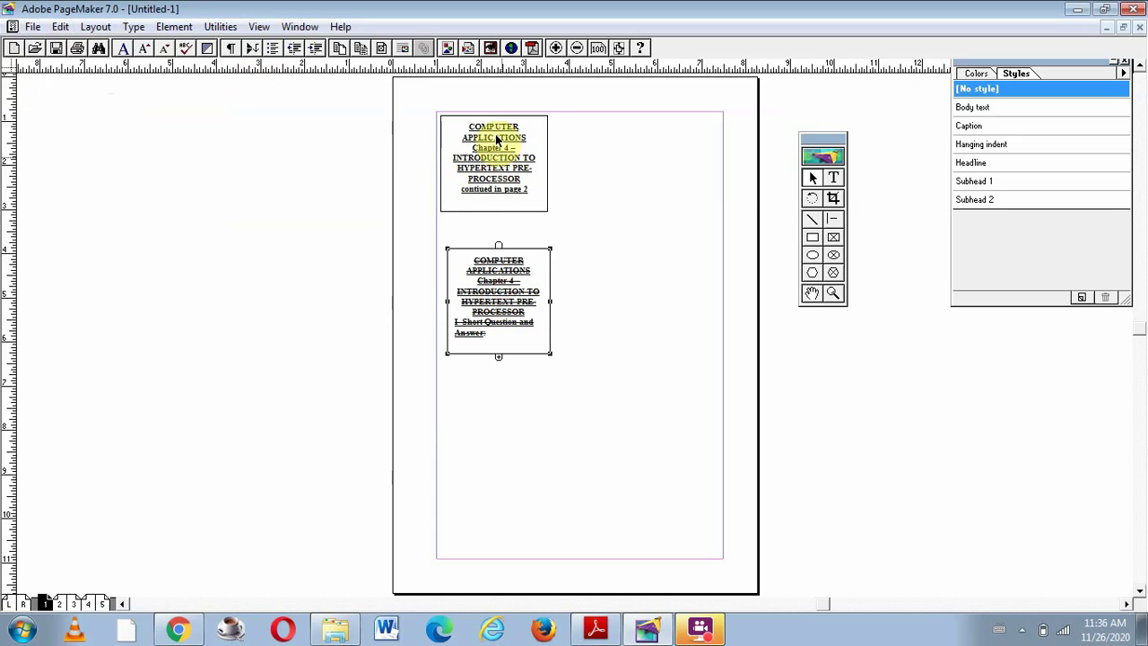
{"action": "left_click", "coordinate": [497, 153]}
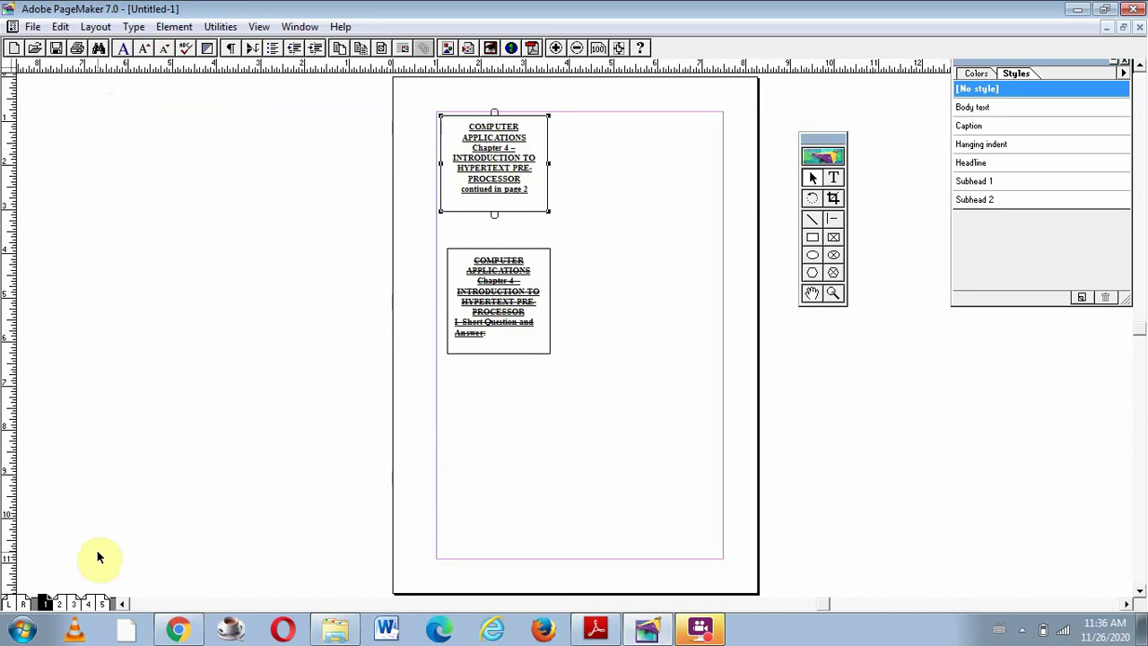
{"action": "left_click", "coordinate": [61, 604]}
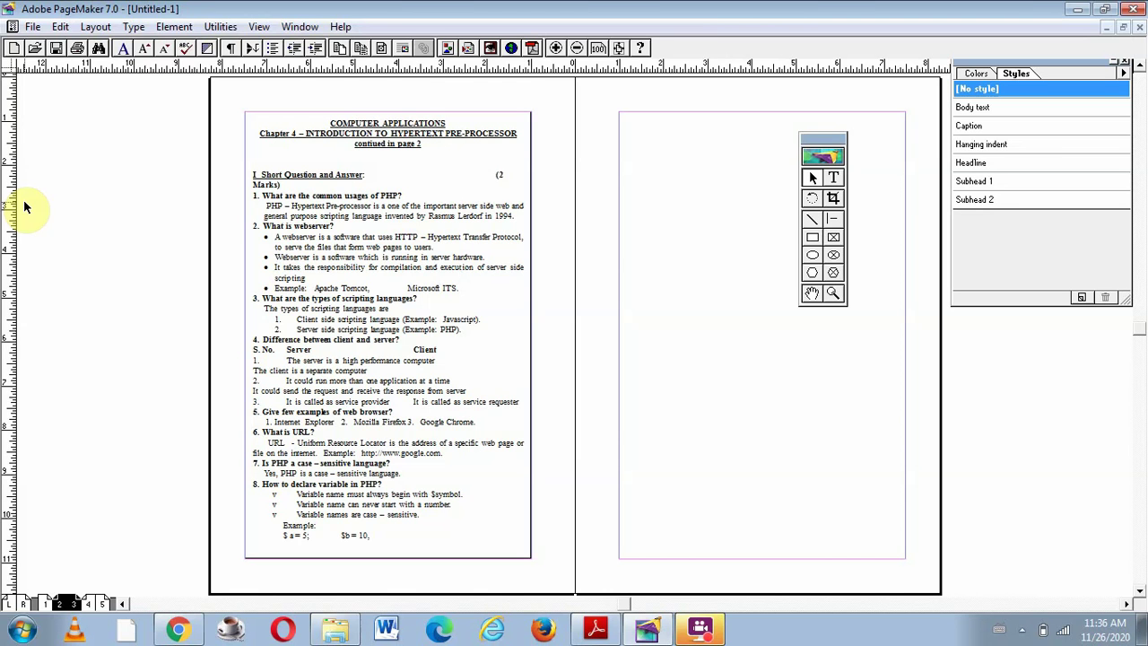
Create a text block about 3.5 inches wide near the top of page 3 containing "India is my country".
{"action": "left_click", "coordinate": [834, 176]}
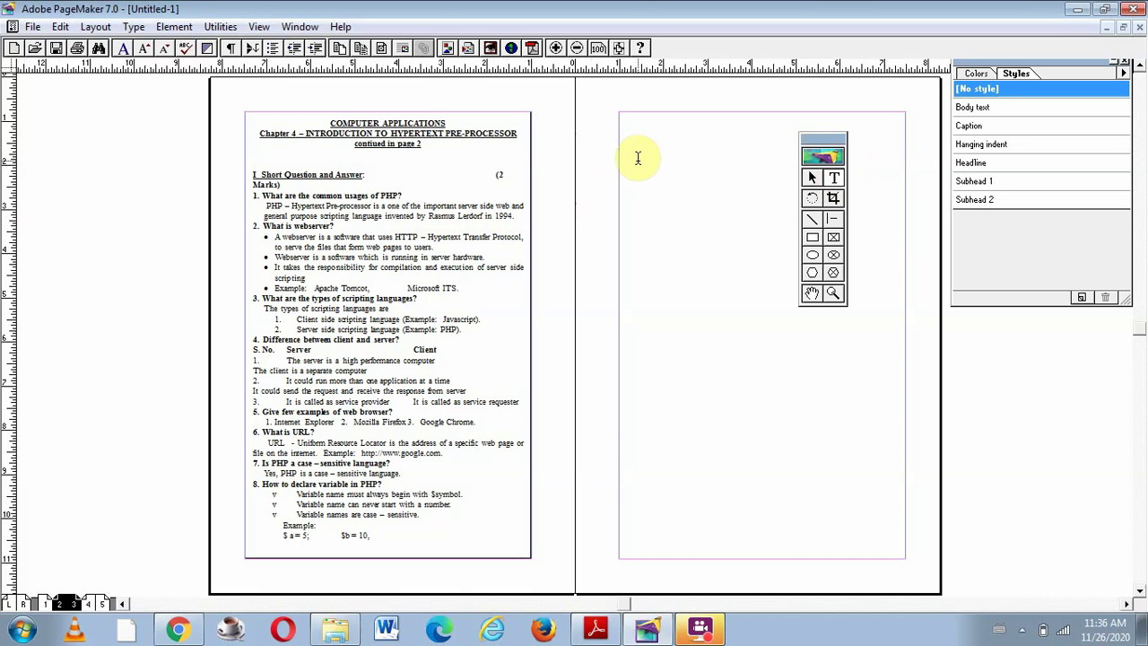
{"action": "left_click_drag", "start_coordinate": [638, 161], "coordinate": [793, 236]}
{"action": "type", "text": "India is my co"}
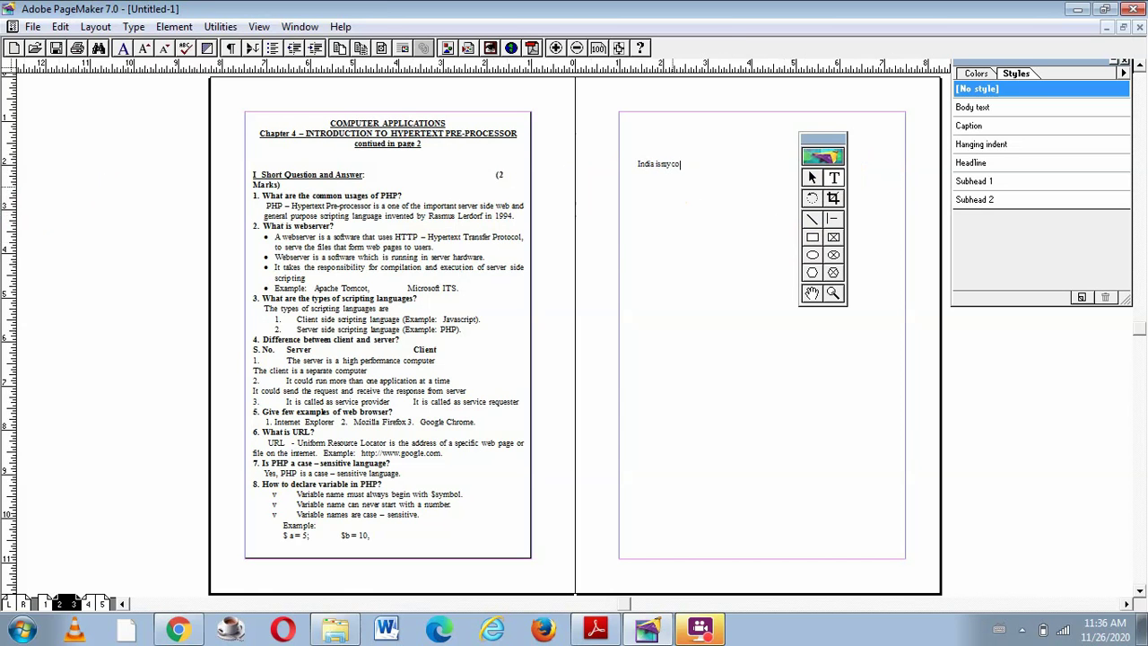
{"action": "type", "text": "untry"}
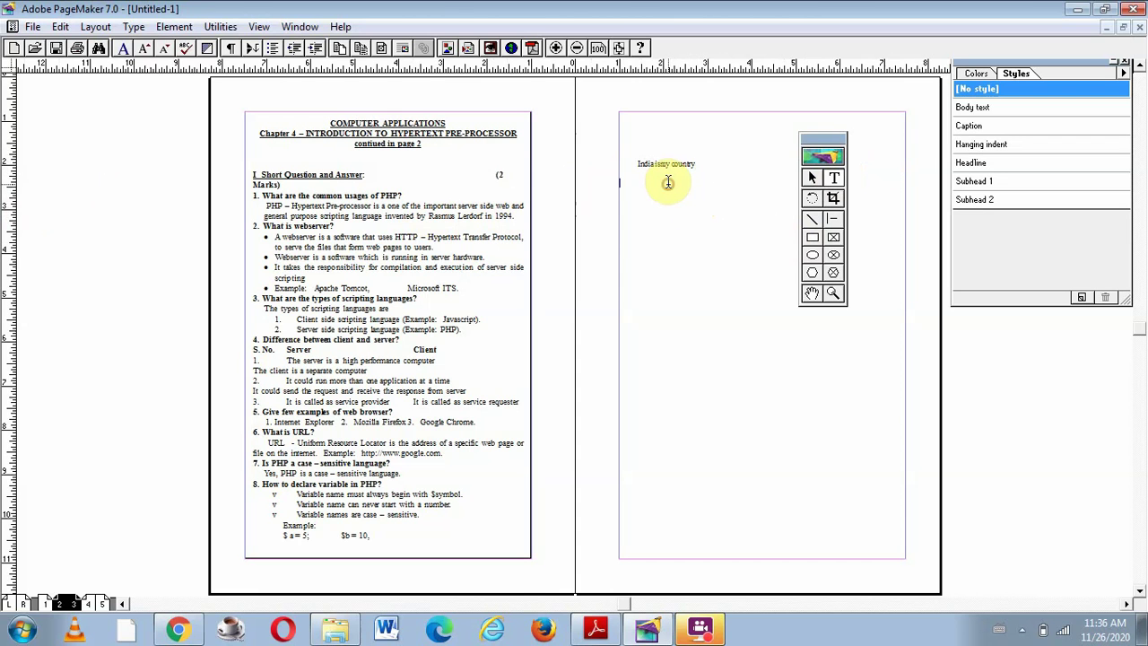
Move the toolbox clear of the page 3 text and draw a rectangular frame about 1.3 by 0.6 inches below the text line.
{"action": "left_click", "coordinate": [261, 29]}
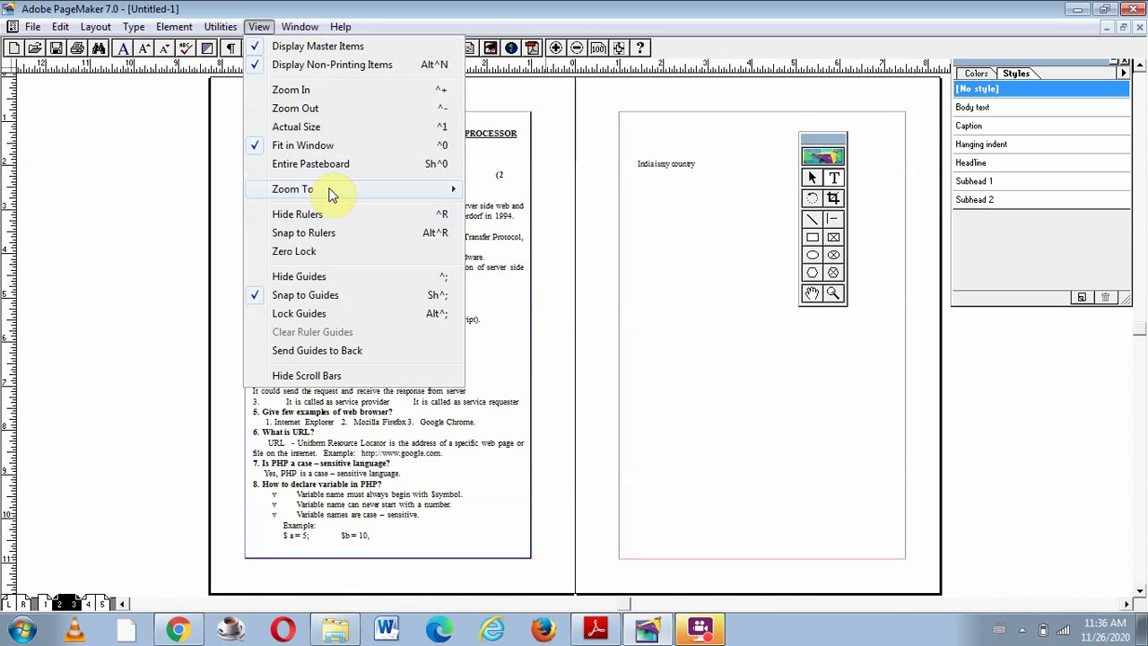
{"action": "mouse_move", "coordinate": [330, 194]}
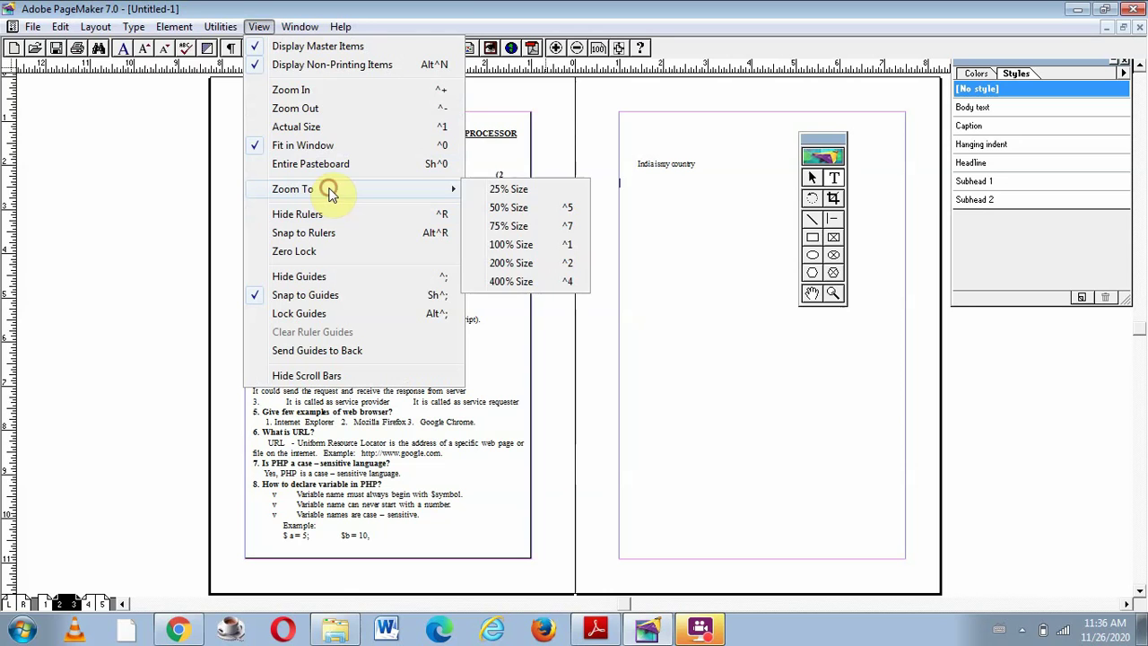
{"action": "left_click", "coordinate": [496, 261]}
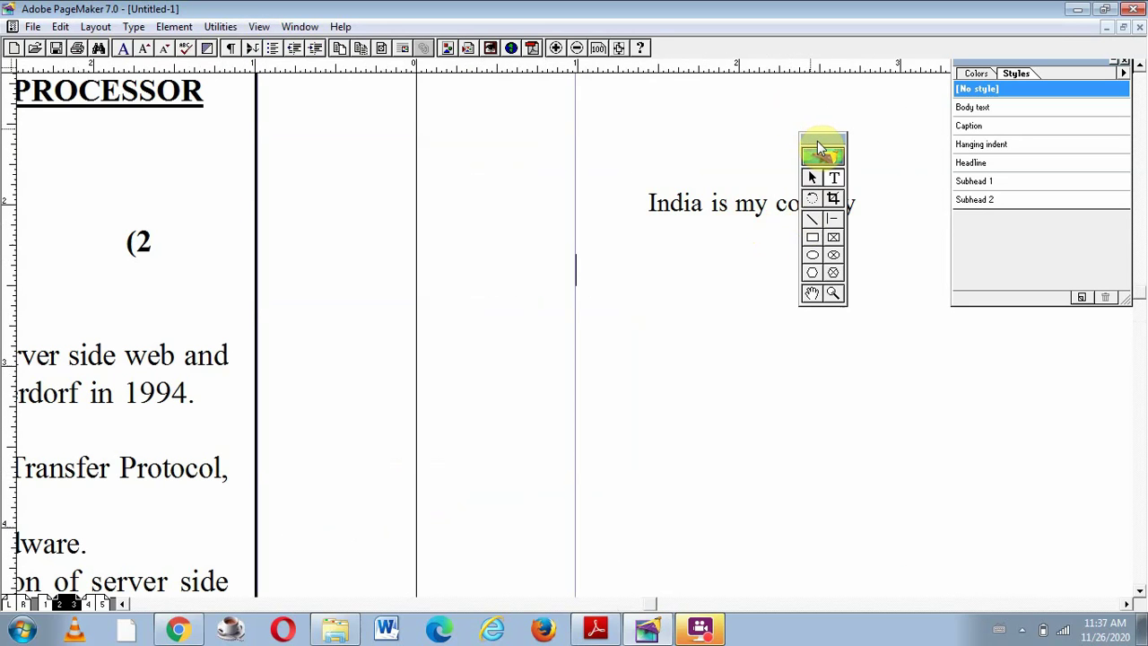
{"action": "left_click_drag", "start_coordinate": [817, 144], "coordinate": [363, 189]}
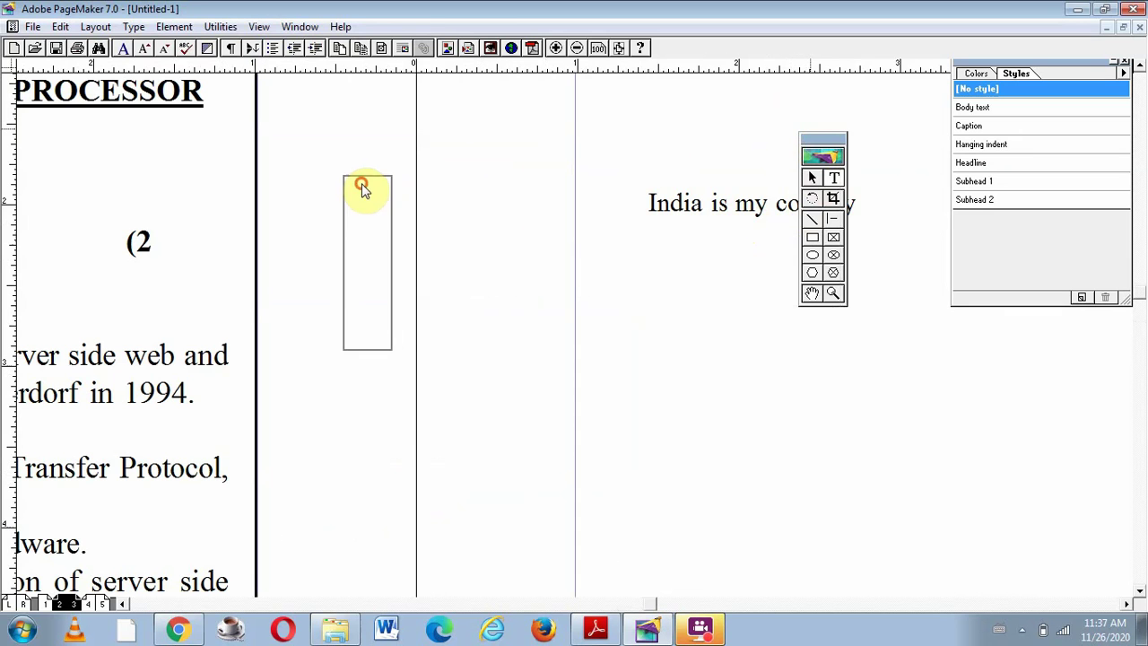
{"action": "left_click", "coordinate": [734, 205]}
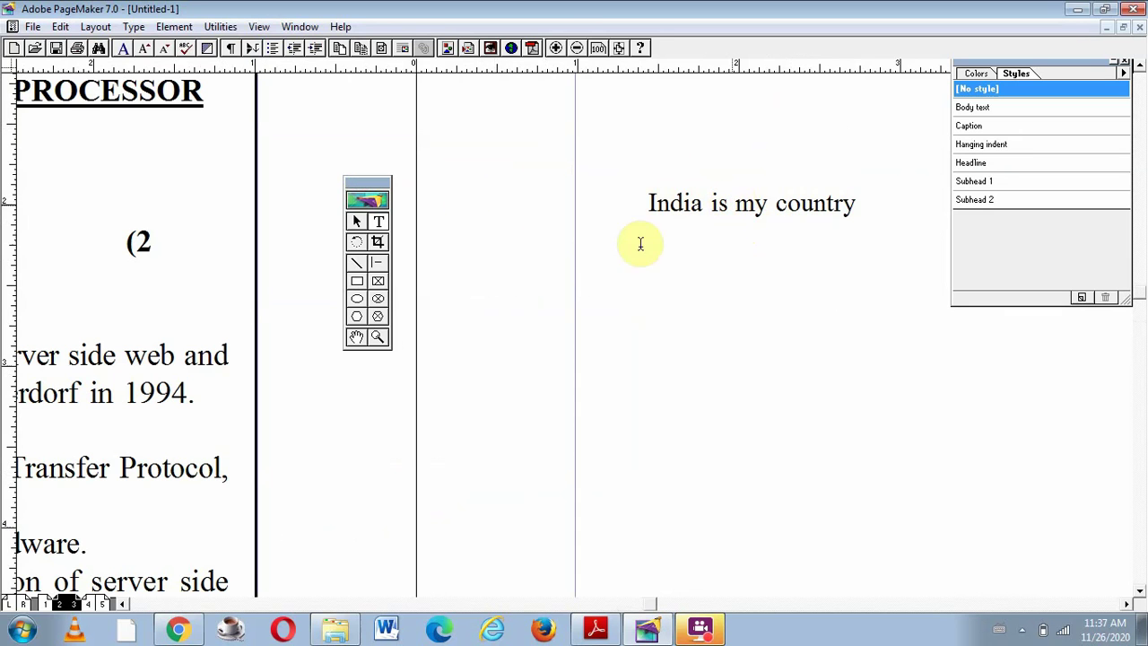
{"action": "left_click", "coordinate": [377, 283]}
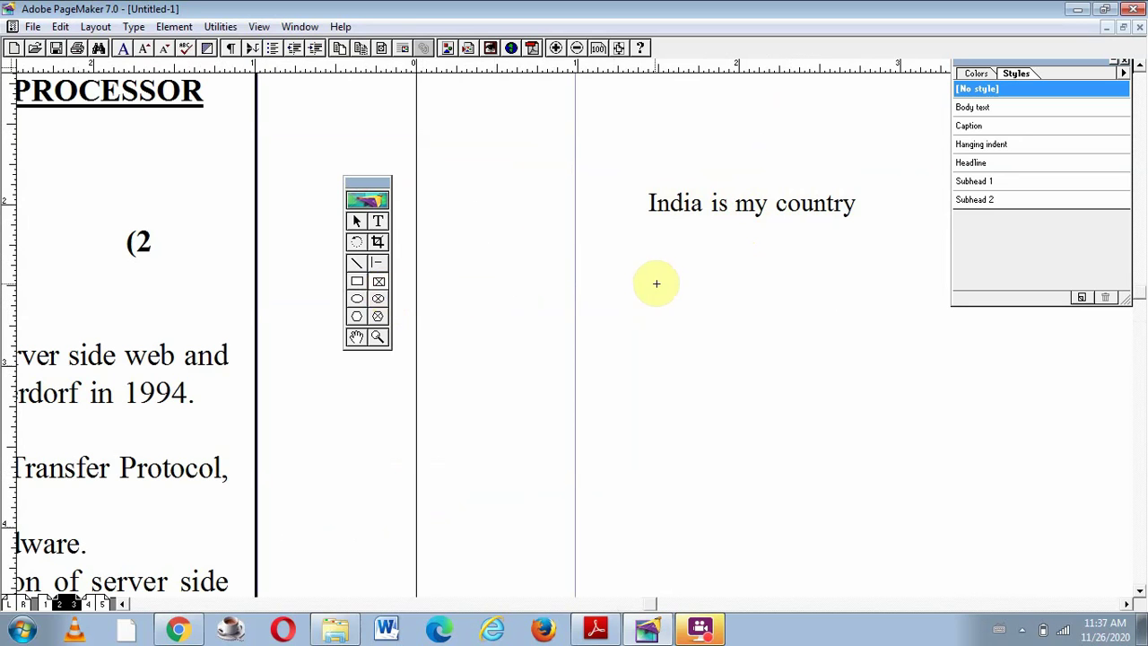
{"action": "mouse_move", "coordinate": [615, 274]}
{"action": "left_mouse_down"}
{"action": "mouse_move", "coordinate": [651, 302]}
{"action": "mouse_move", "coordinate": [822, 371]}
{"action": "left_mouse_up"}
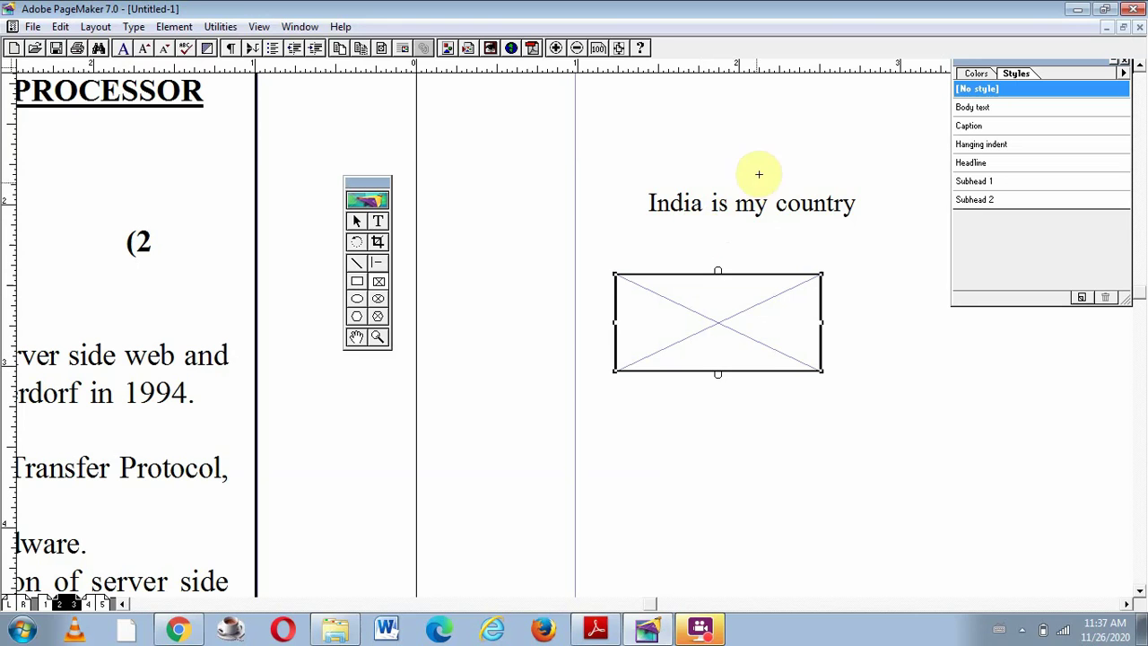
Attach the "India is my country" text block to the rectangular frame below it and enlarge the frame to about 1.8 by 0.7 inches.
{"action": "left_click", "coordinate": [764, 207]}
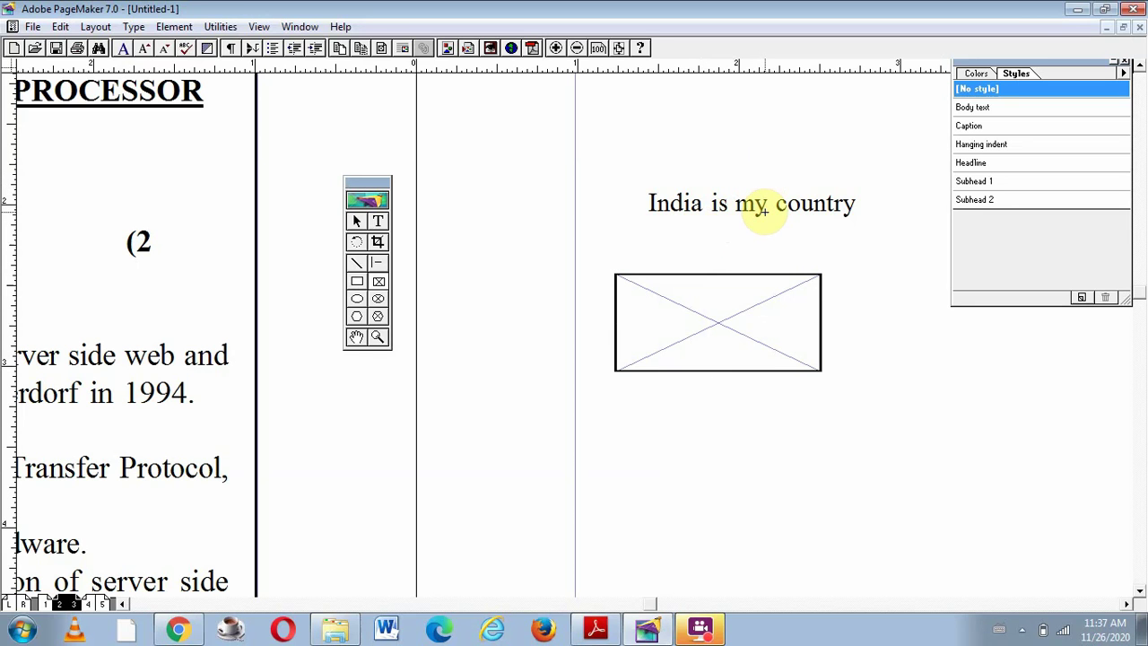
{"action": "left_click", "coordinate": [356, 222]}
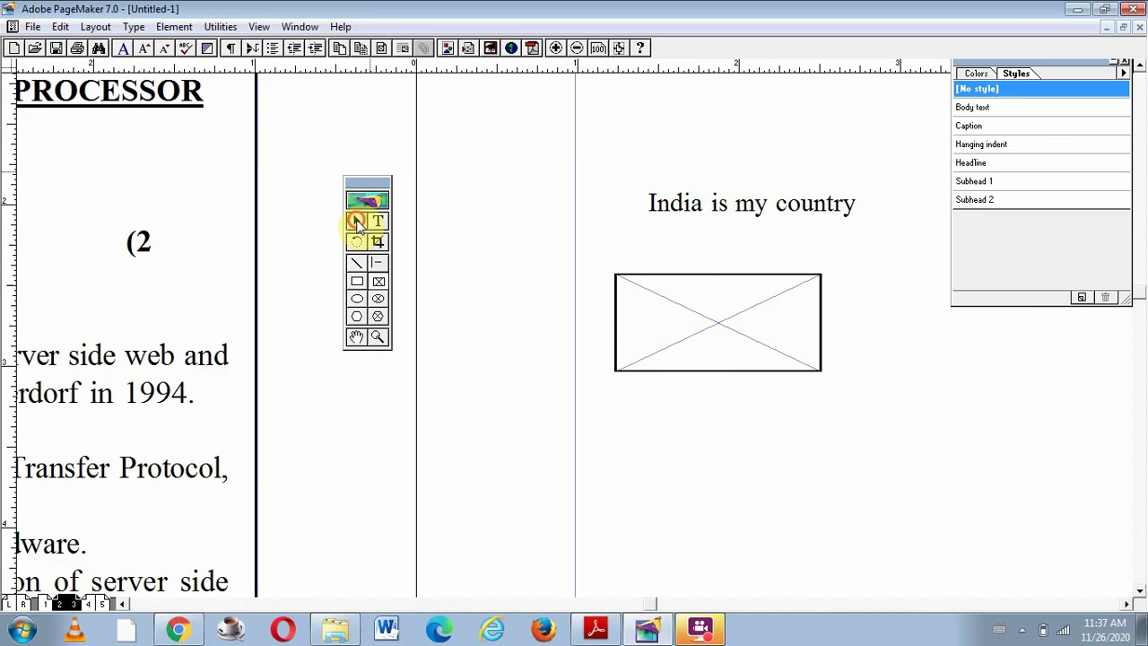
{"action": "left_click", "coordinate": [685, 206]}
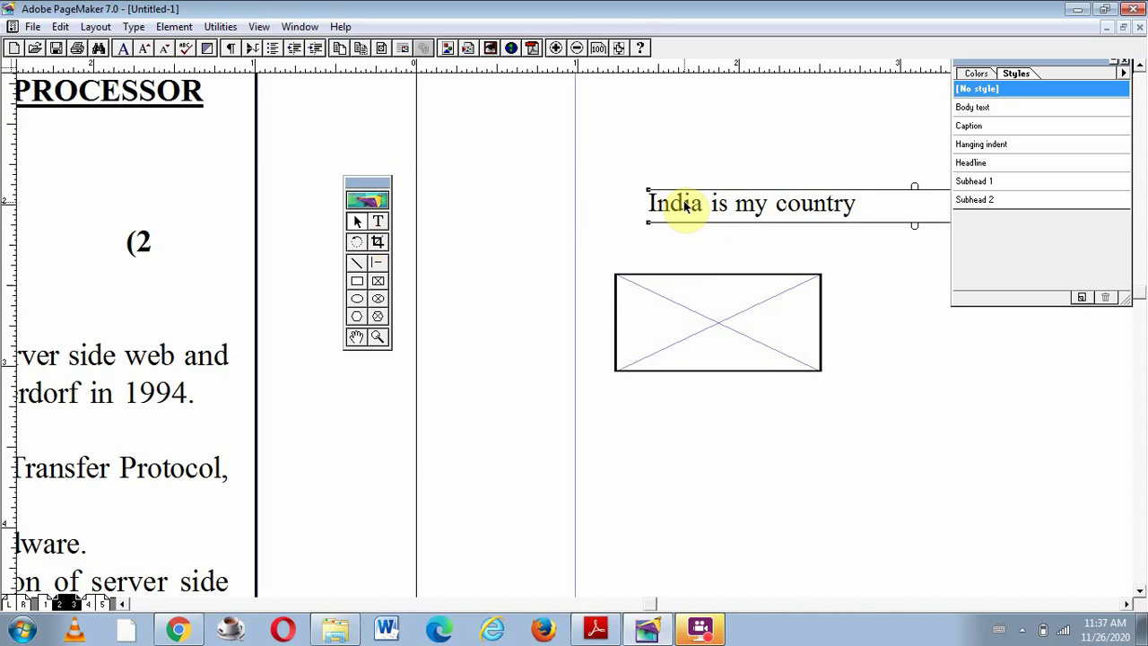
{"action": "left_click", "coordinate": [690, 328]}
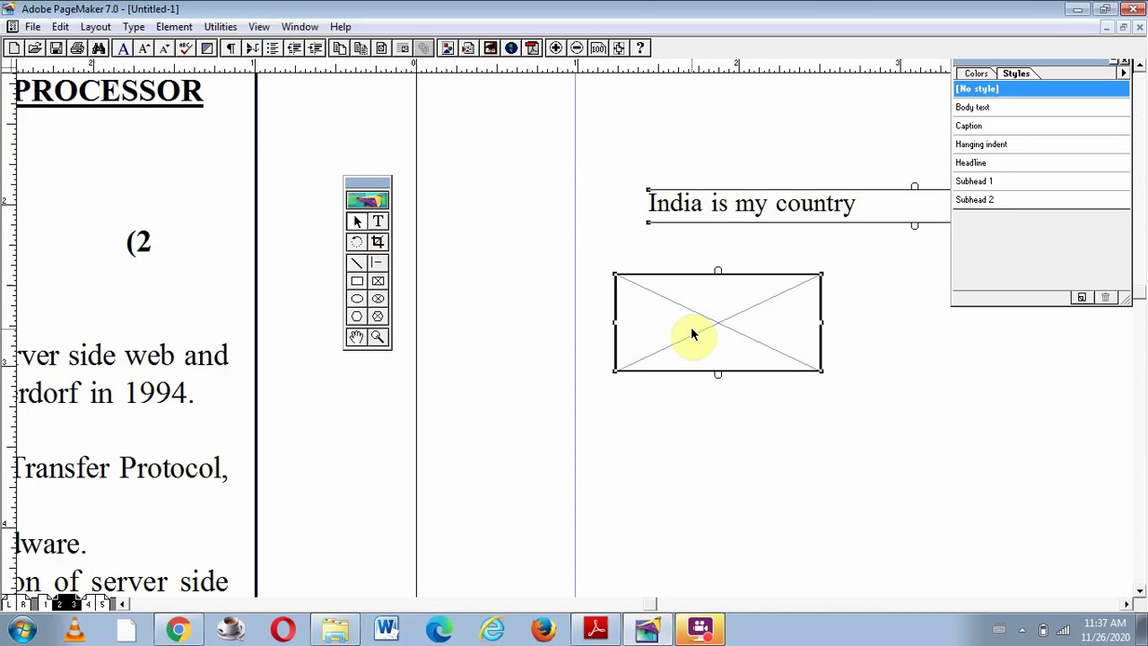
{"action": "left_click", "coordinate": [172, 27]}
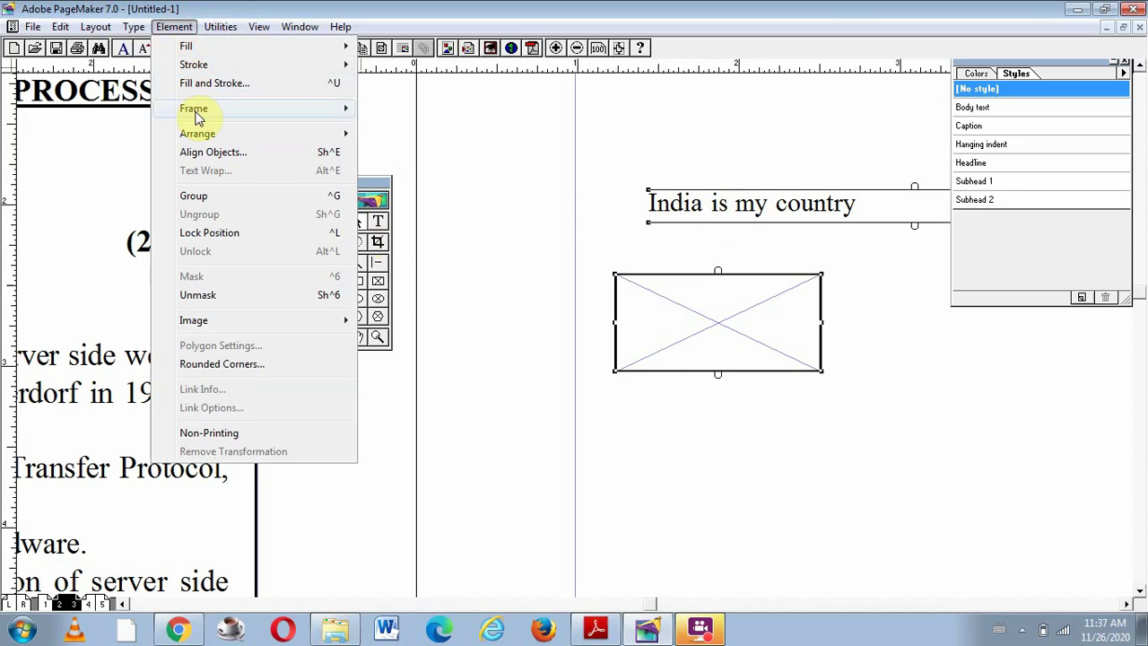
{"action": "mouse_move", "coordinate": [197, 117]}
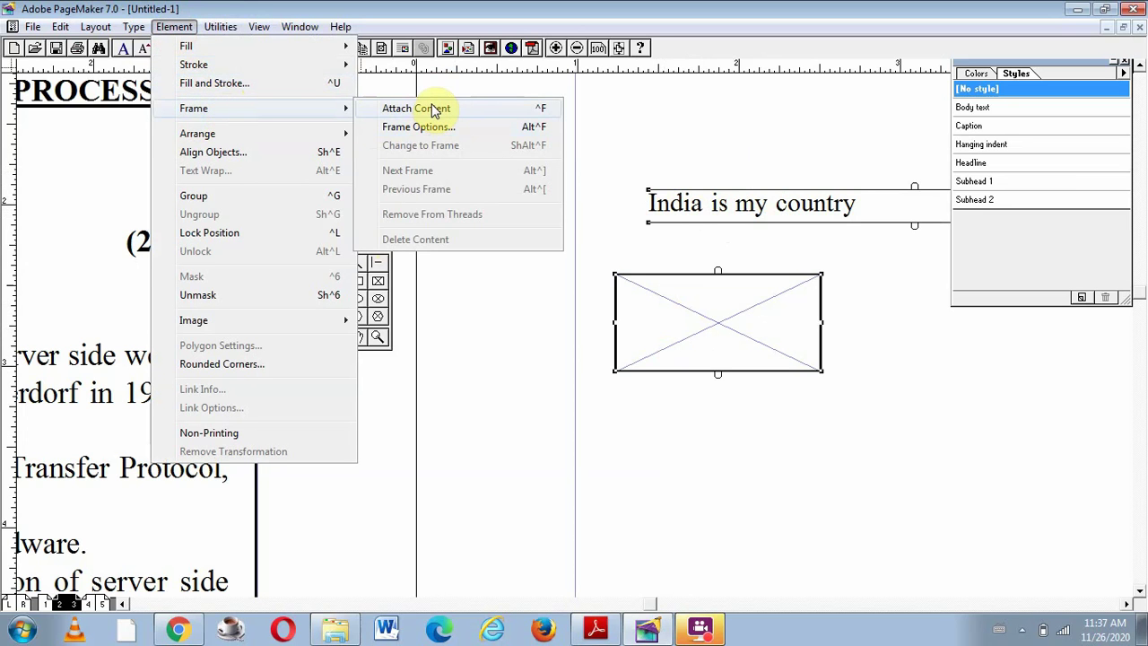
{"action": "left_click", "coordinate": [433, 109]}
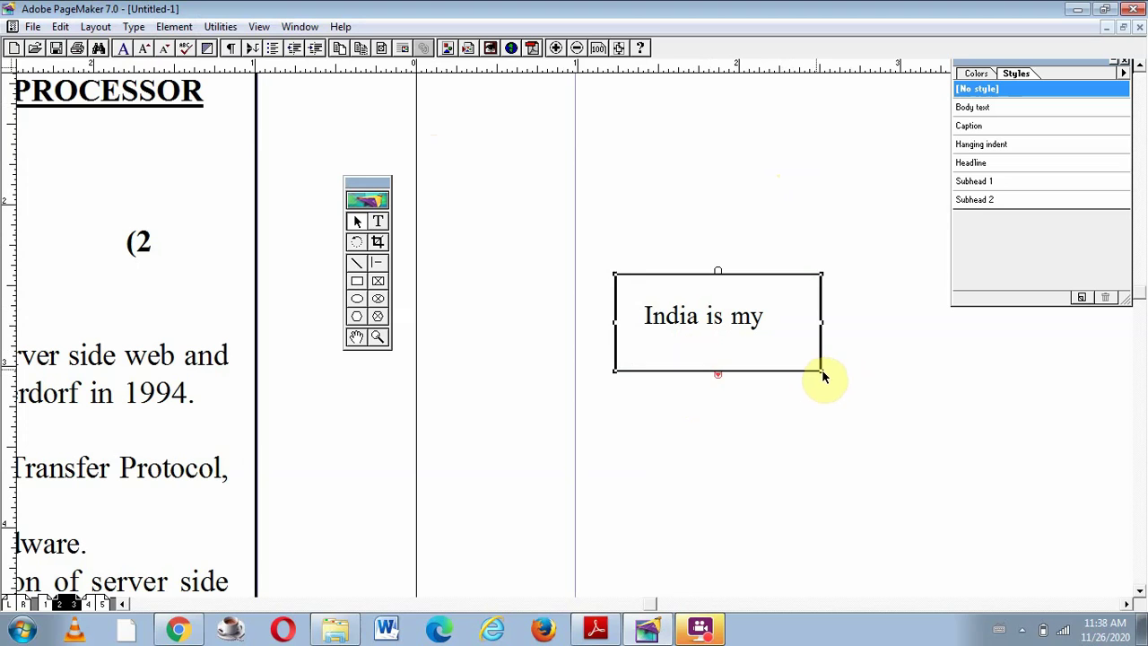
{"action": "left_click_drag", "start_coordinate": [822, 371], "coordinate": [908, 388]}
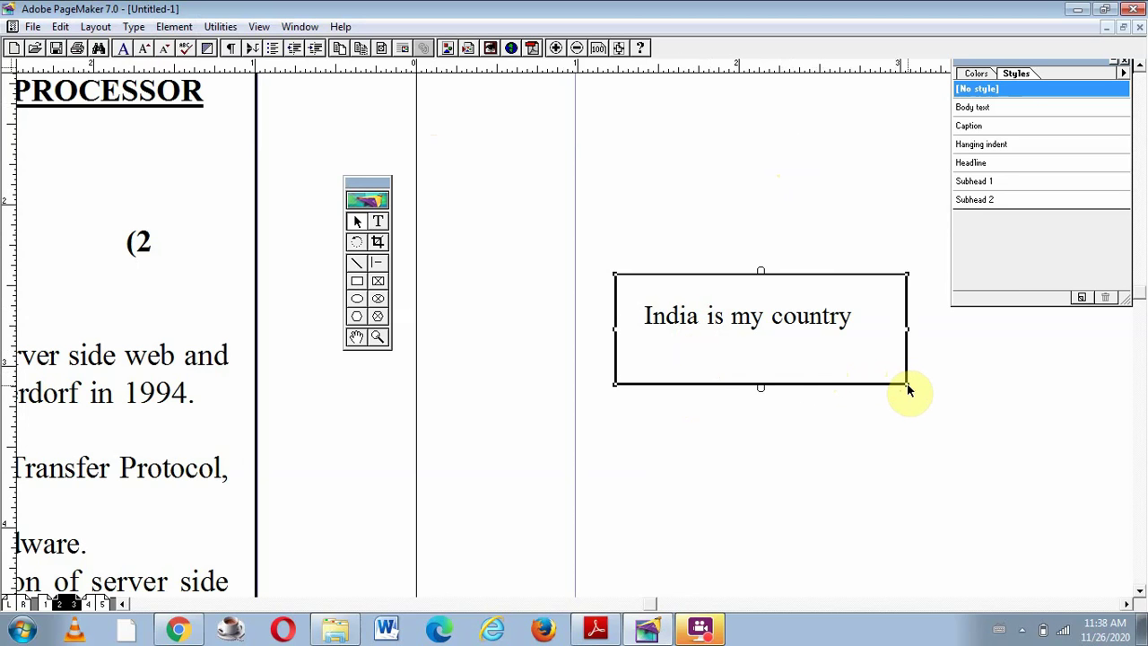
Separate the text content from the page 3 frame and shift the text block slightly to the right and down.
{"action": "left_click", "coordinate": [754, 320]}
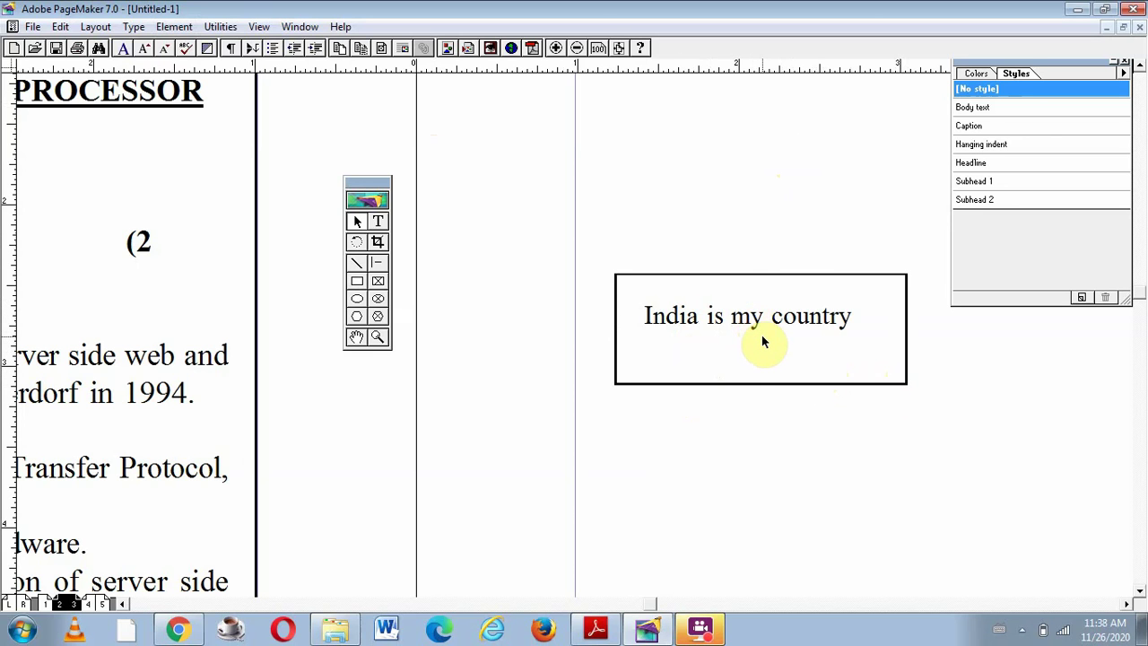
{"action": "left_click", "coordinate": [762, 334]}
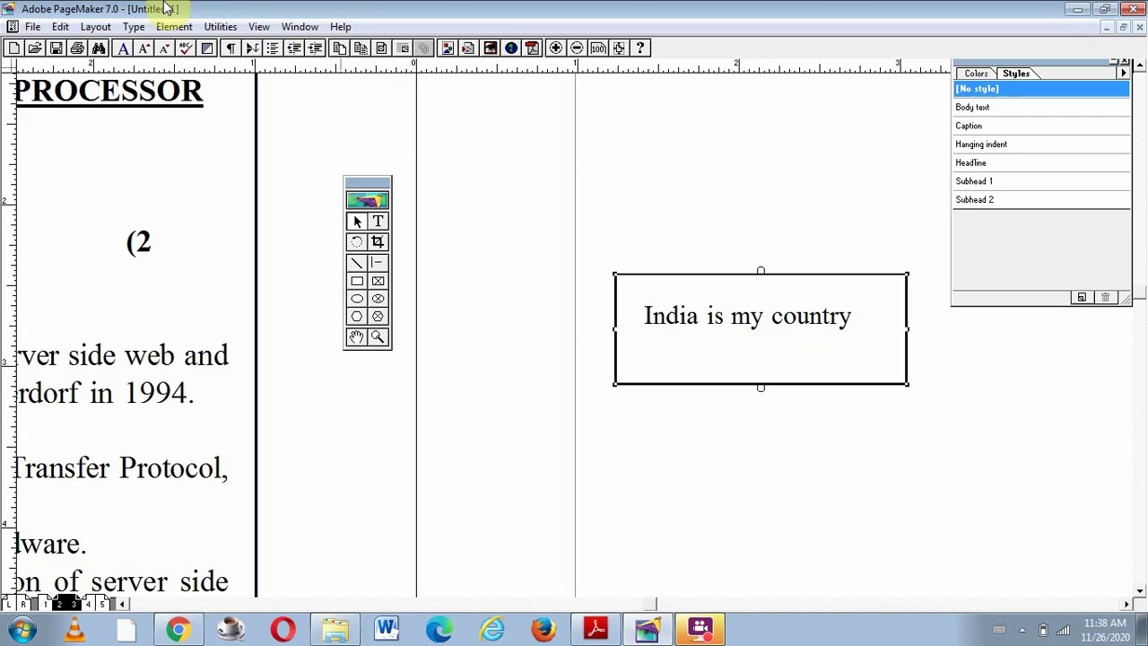
{"action": "left_click", "coordinate": [184, 28]}
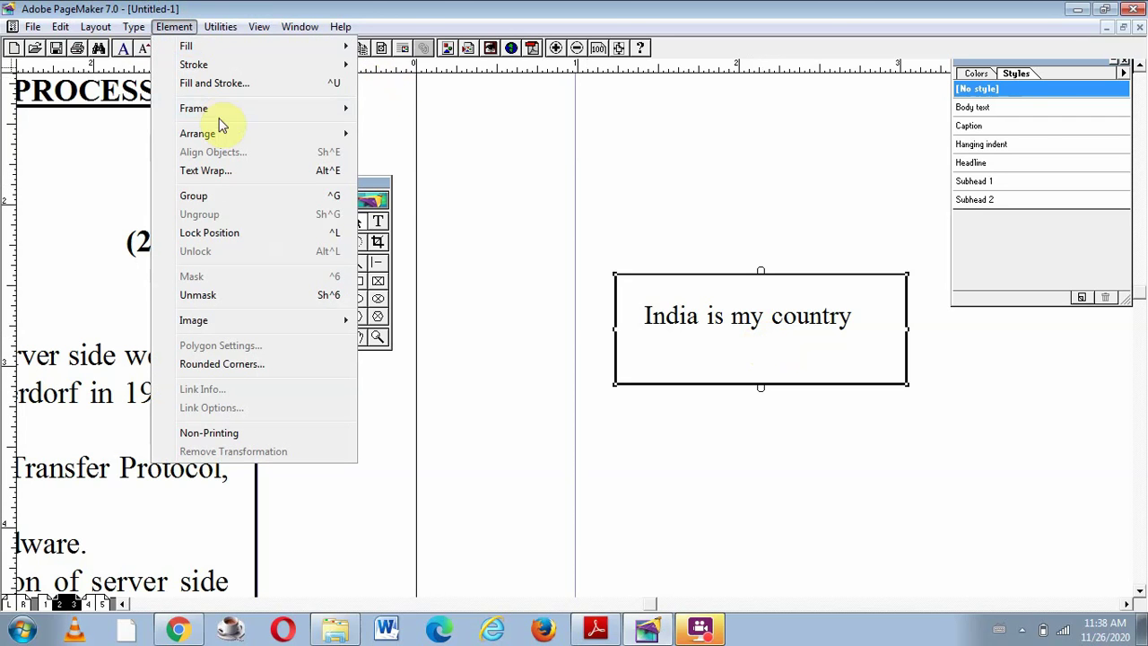
{"action": "mouse_move", "coordinate": [224, 109]}
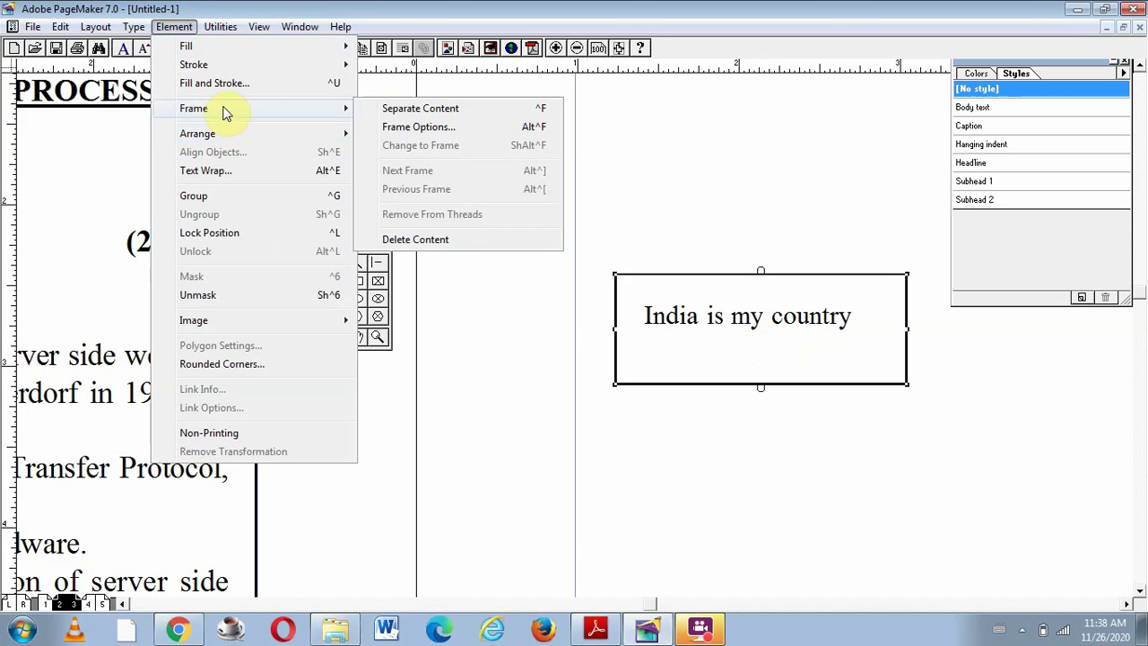
{"action": "left_click", "coordinate": [392, 109]}
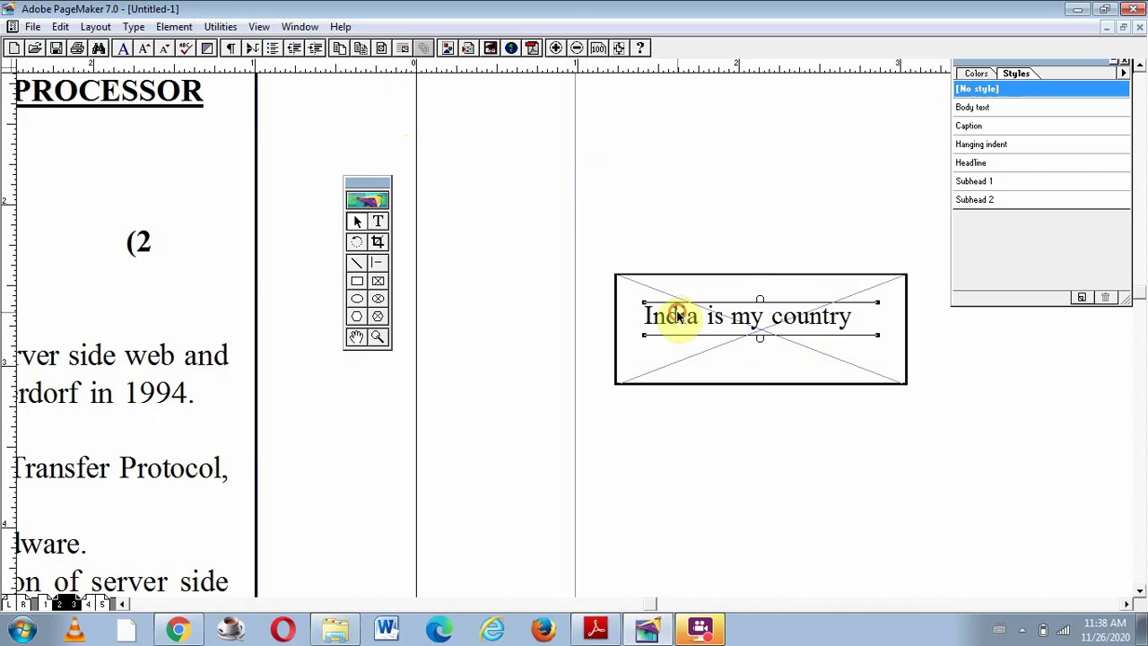
{"action": "mouse_move", "coordinate": [679, 313]}
{"action": "left_mouse_down"}
{"action": "mouse_move", "coordinate": [680, 220]}
{"action": "mouse_move", "coordinate": [699, 323]}
{"action": "left_mouse_up"}
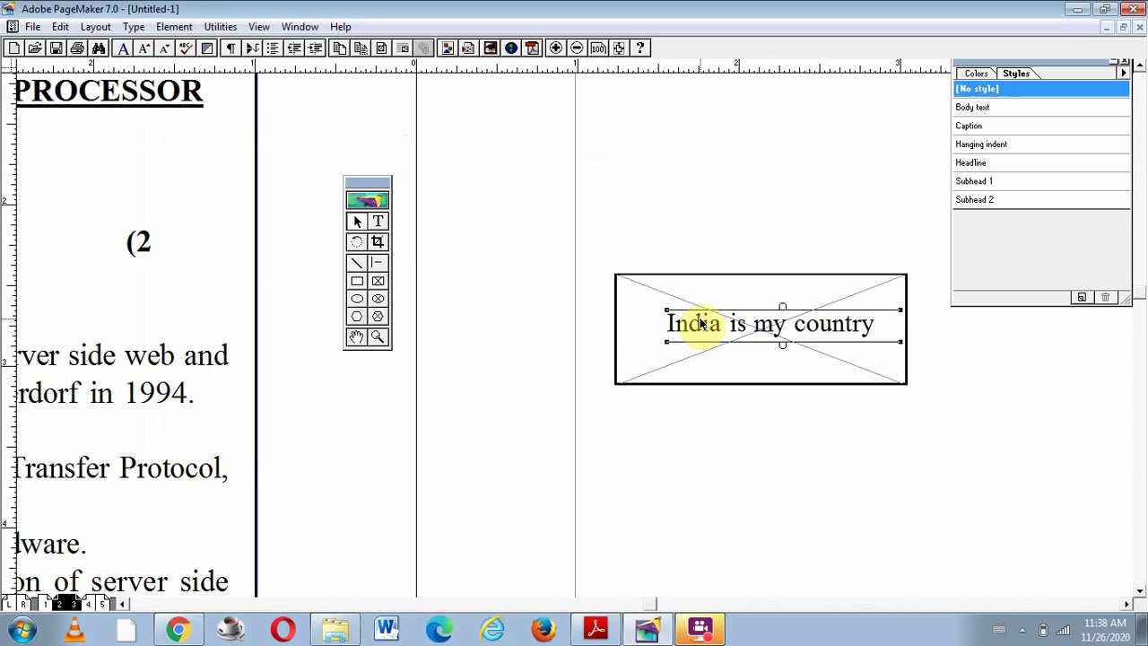
Move the empty frame up about 0.75 inch so it sits above the "India is my country" text block.
{"action": "left_click", "coordinate": [176, 30]}
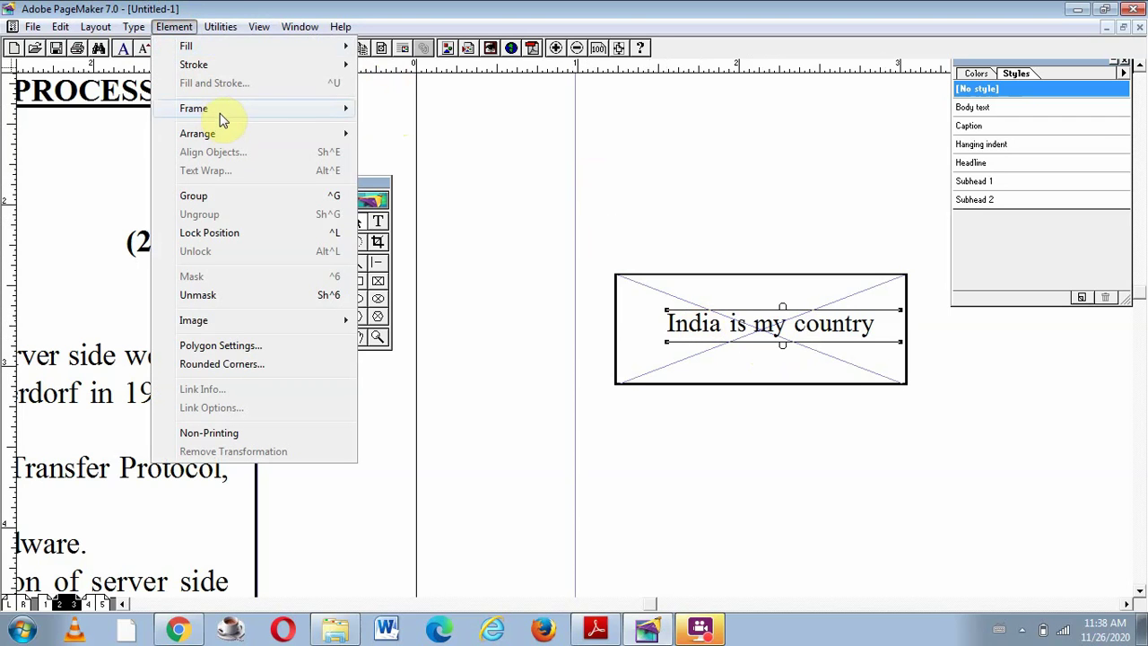
{"action": "mouse_move", "coordinate": [223, 118]}
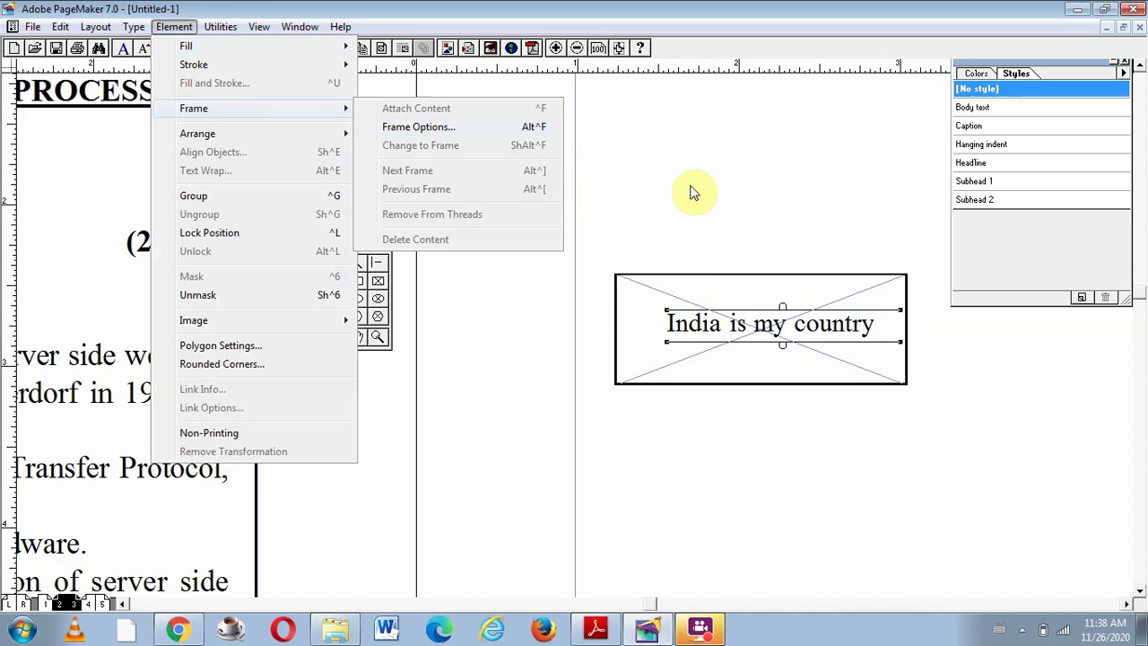
{"action": "left_click", "coordinate": [702, 282]}
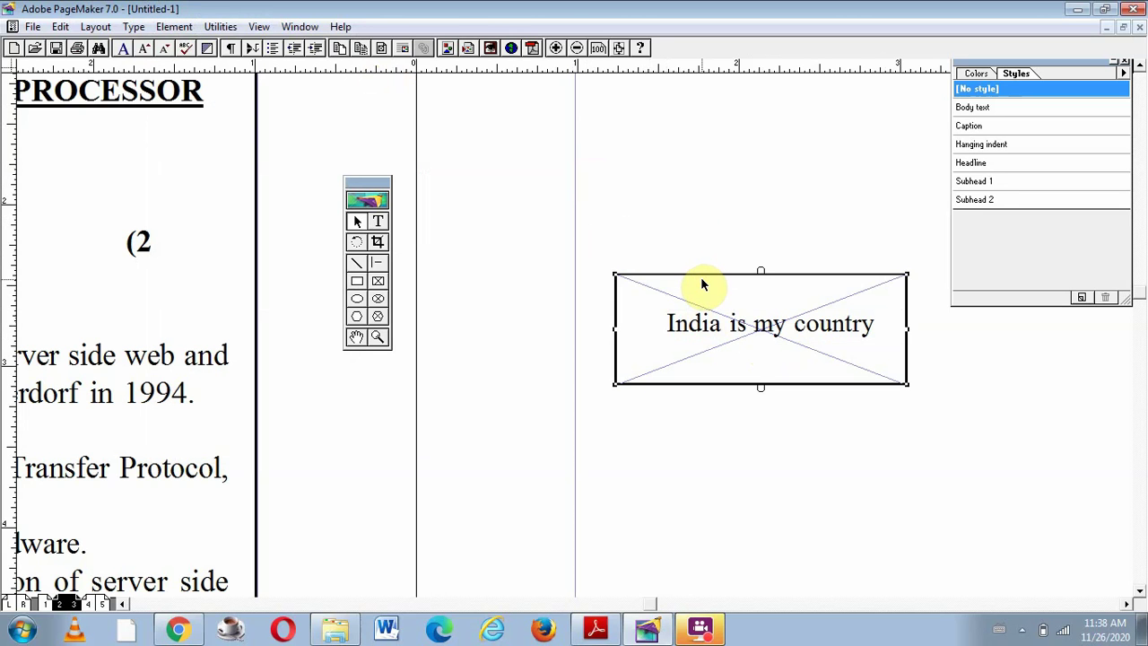
{"action": "left_click_drag", "start_coordinate": [703, 283], "coordinate": [681, 159]}
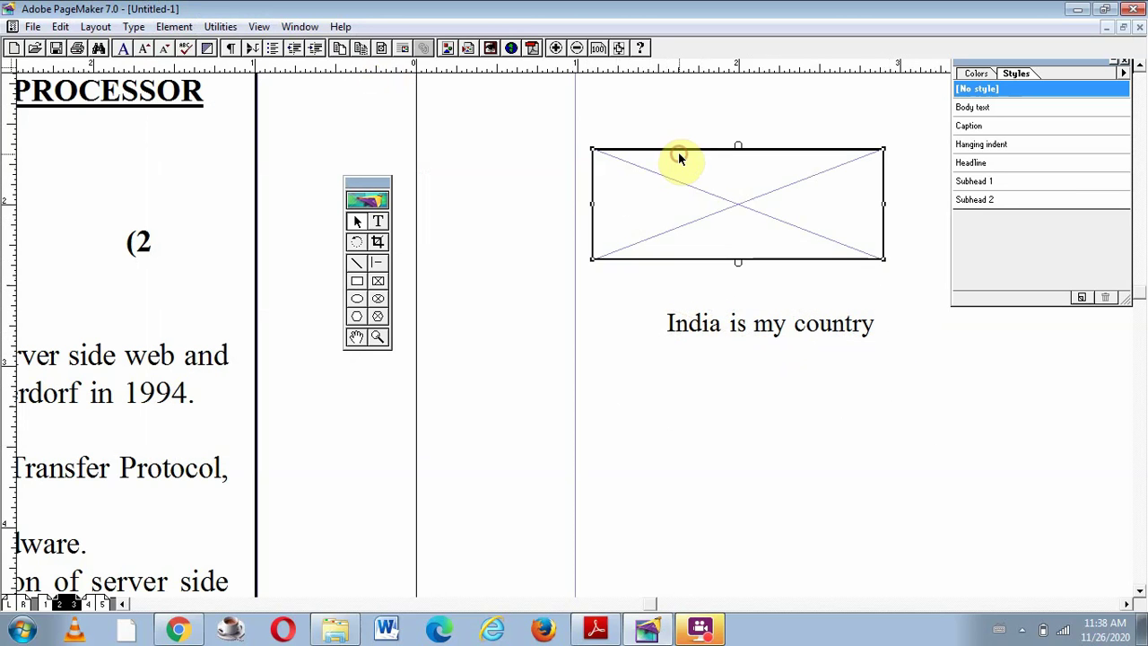
Select the text block together with the empty frame and attach the text as the frame's content.
{"action": "left_click", "coordinate": [753, 330], "text": "shift"}
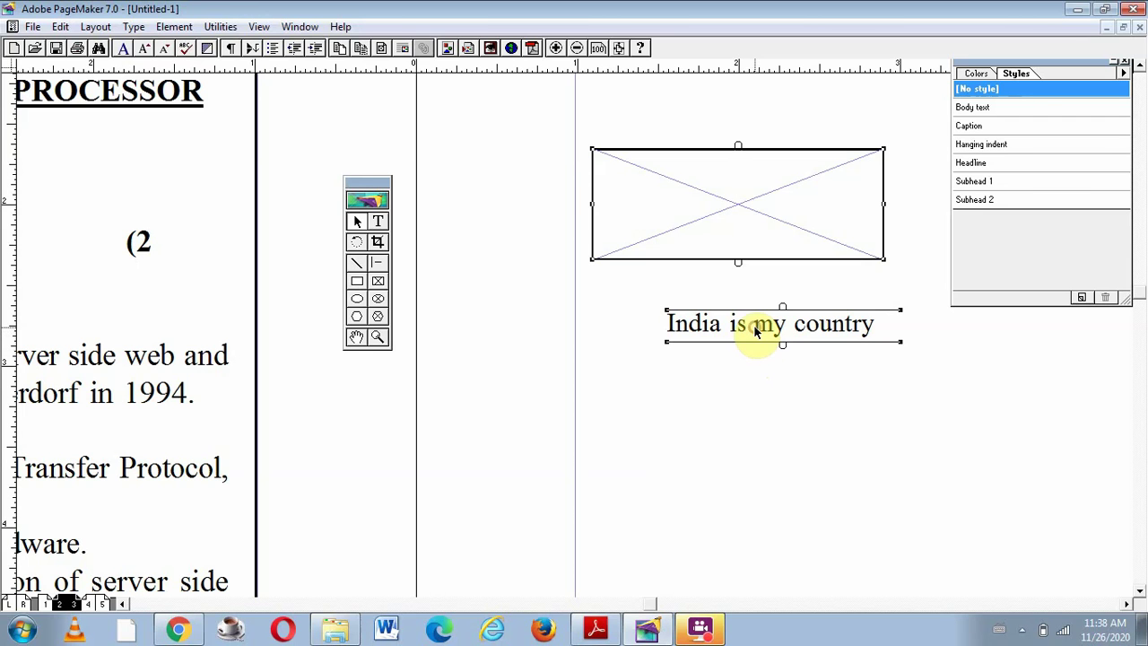
{"action": "left_click", "coordinate": [175, 27]}
{"action": "mouse_move", "coordinate": [248, 136]}
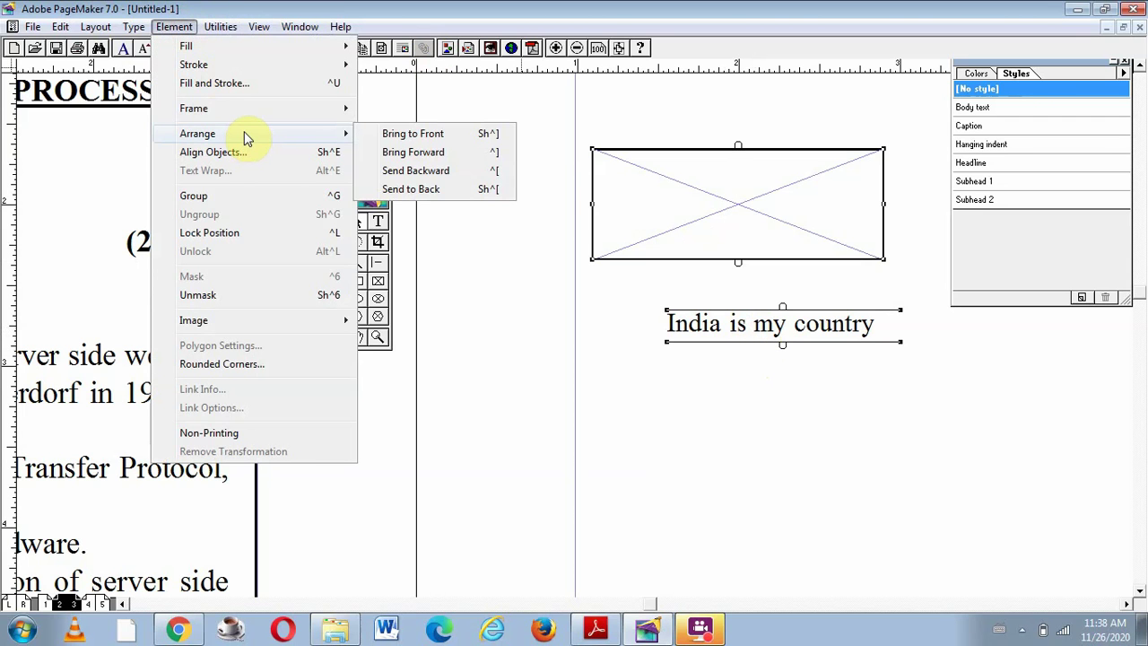
{"action": "mouse_move", "coordinate": [261, 110]}
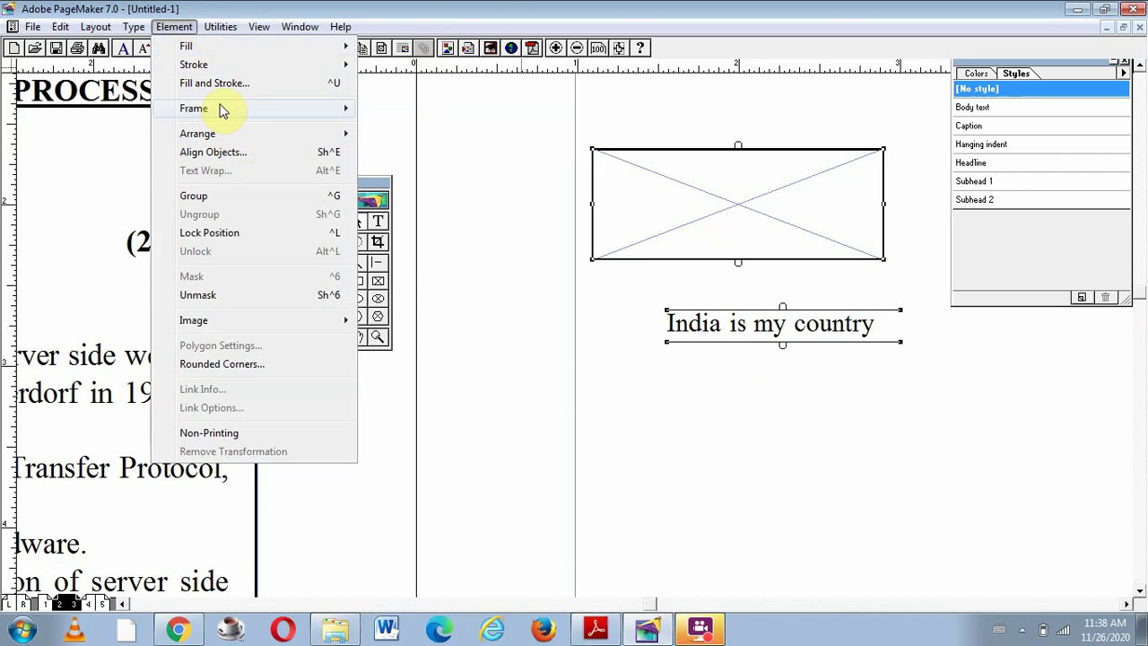
{"action": "mouse_move", "coordinate": [223, 109]}
{"action": "left_click", "coordinate": [436, 108]}
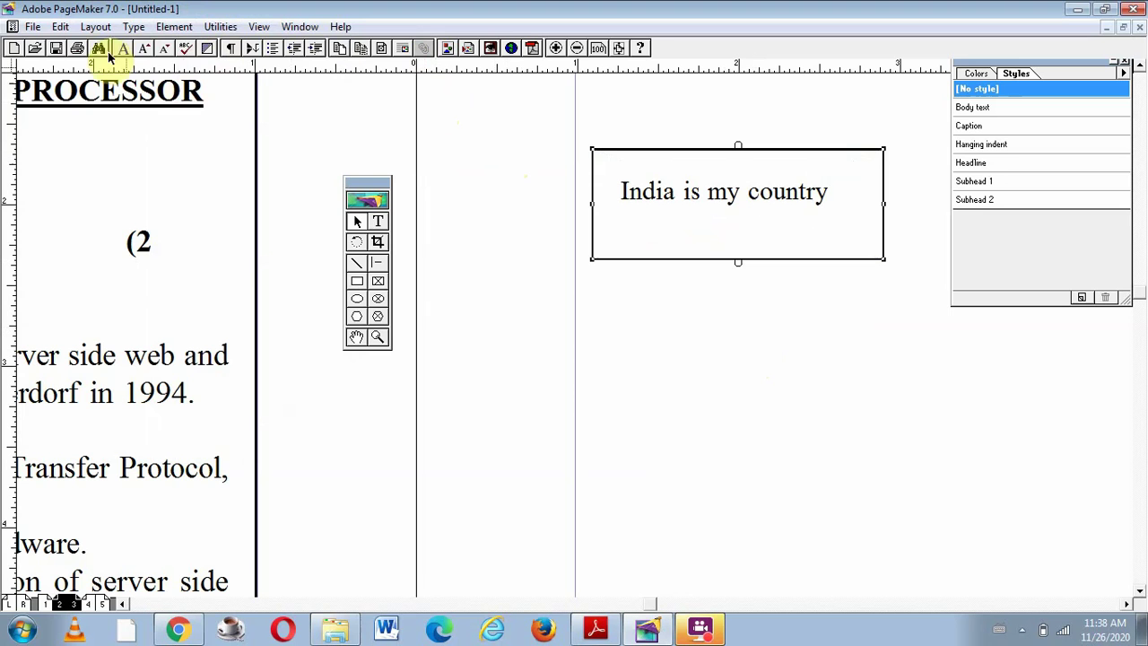
Save the publication as "ex1" in the Computer Science folder with no additional files.
{"action": "left_click", "coordinate": [33, 27]}
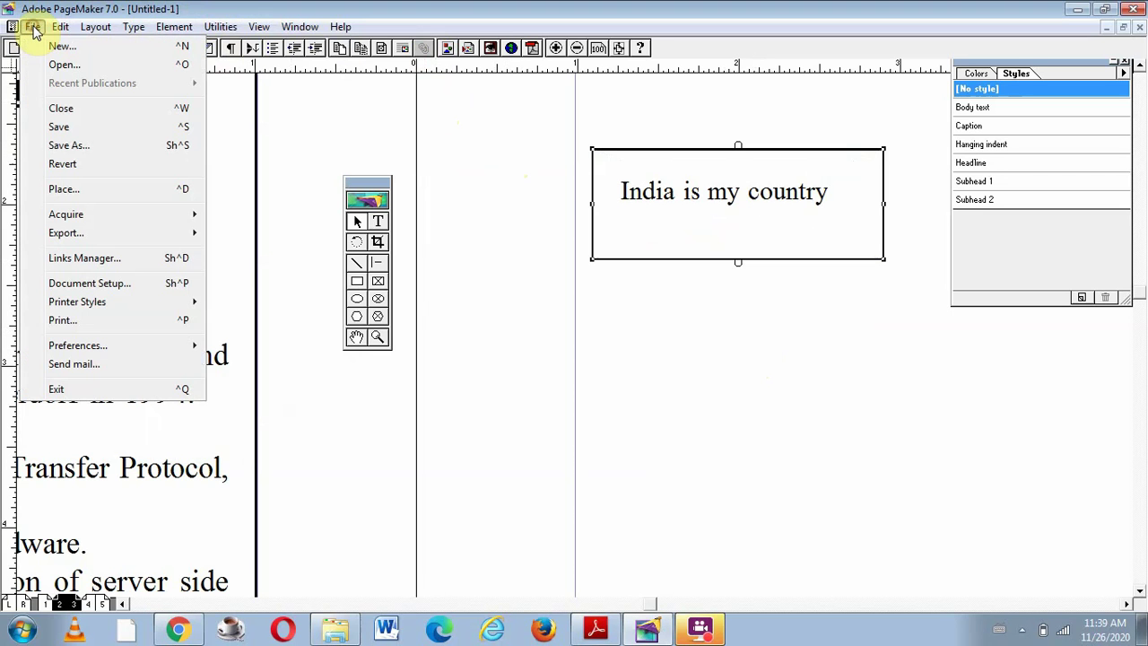
{"action": "left_click", "coordinate": [70, 131]}
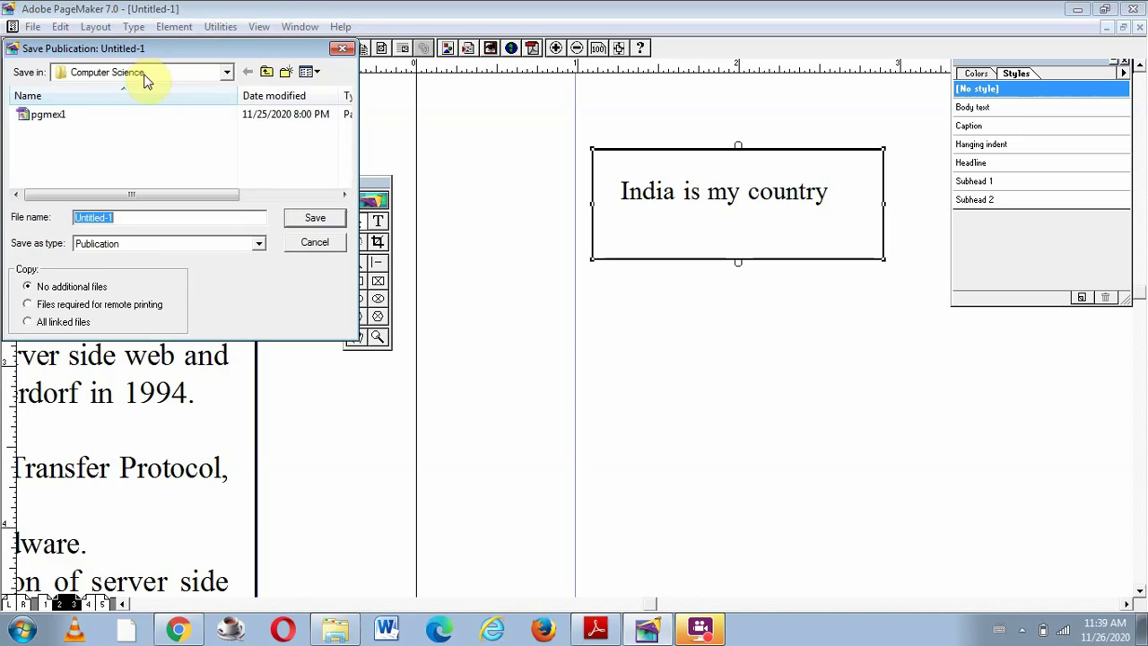
{"action": "left_click", "coordinate": [226, 72]}
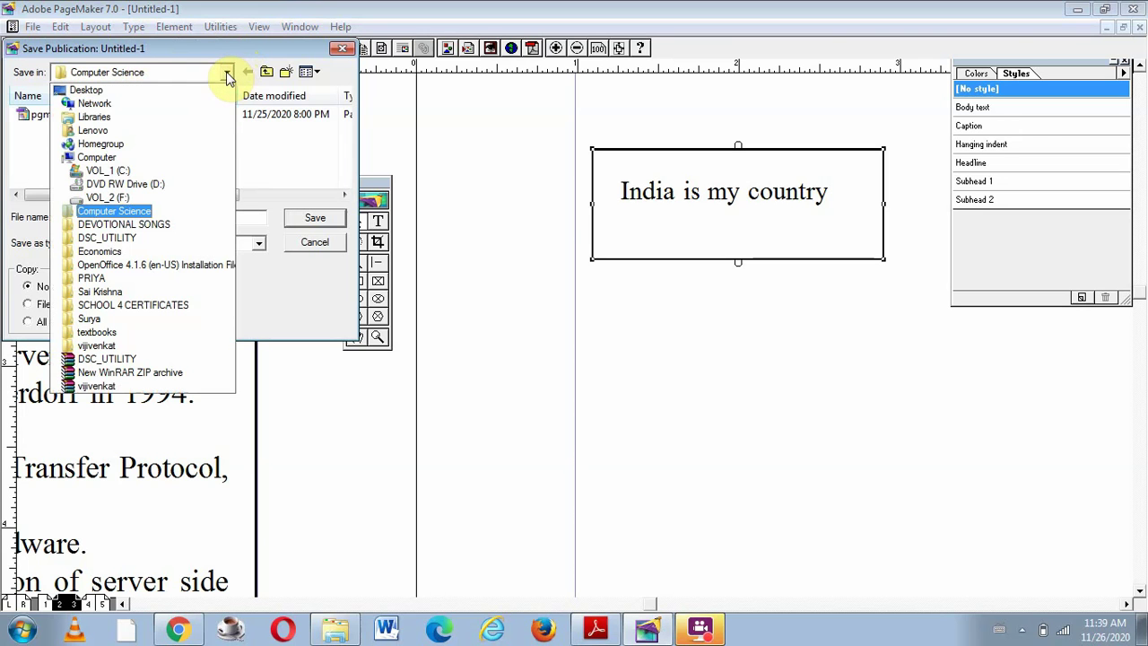
{"action": "left_click", "coordinate": [291, 164]}
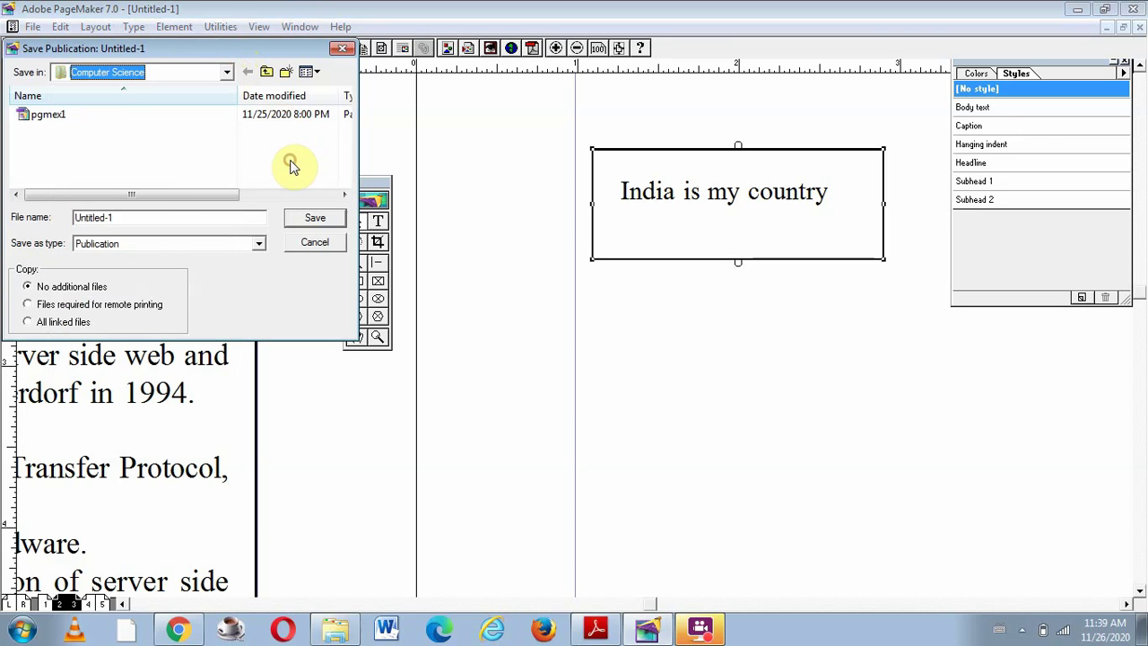
{"action": "left_click", "coordinate": [153, 217]}
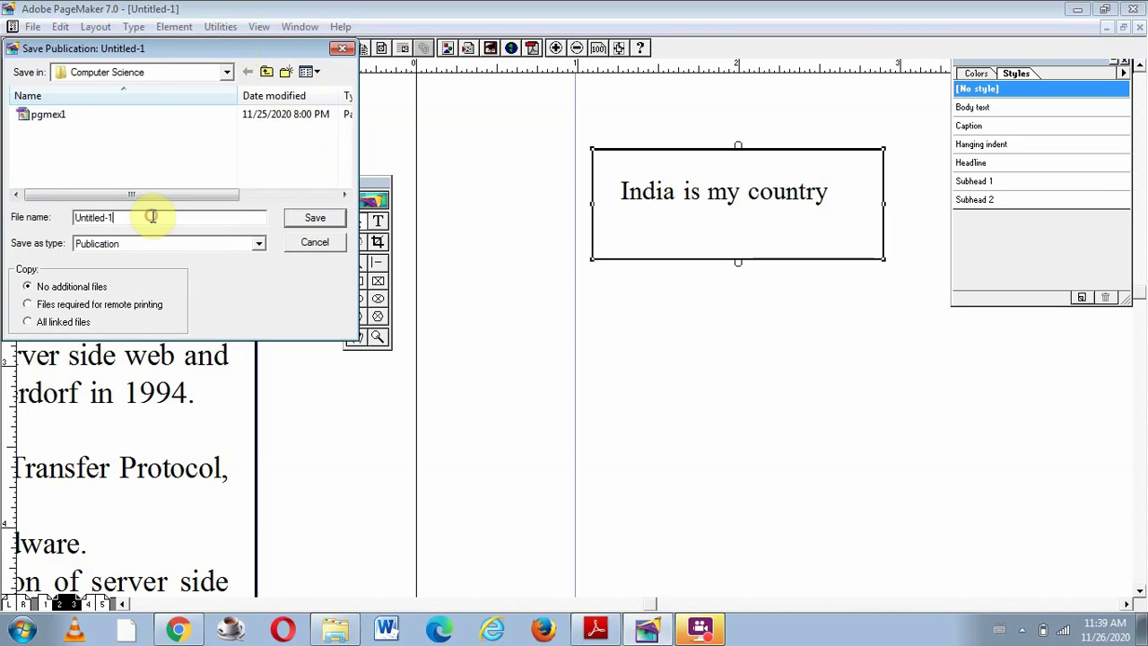
{"action": "key", "text": "BackSpace"}
{"action": "key", "text": "BackSpace"}
{"action": "key", "text": "BackSpace"}
{"action": "key", "text": "BackSpace"}
{"action": "key", "text": "BackSpace"}
{"action": "key", "text": "BackSpace"}
{"action": "key", "text": "BackSpace"}
{"action": "key", "text": "BackSpace"}
{"action": "key", "text": "BackSpace"}
{"action": "type", "text": "ex1"}
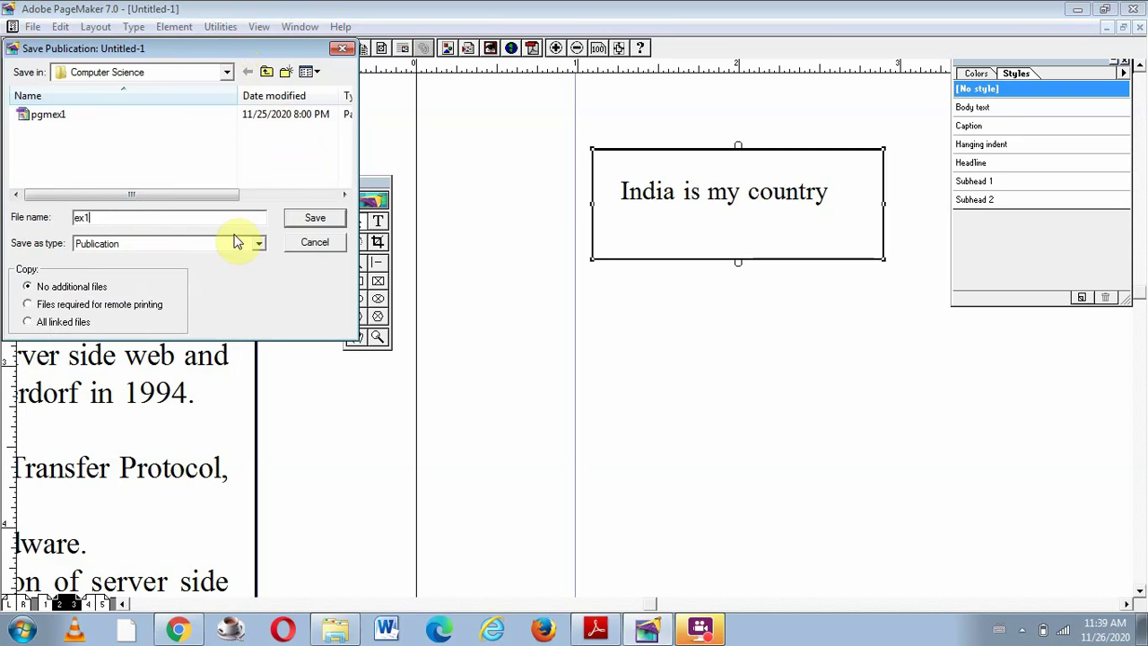
{"action": "left_click", "coordinate": [292, 223]}
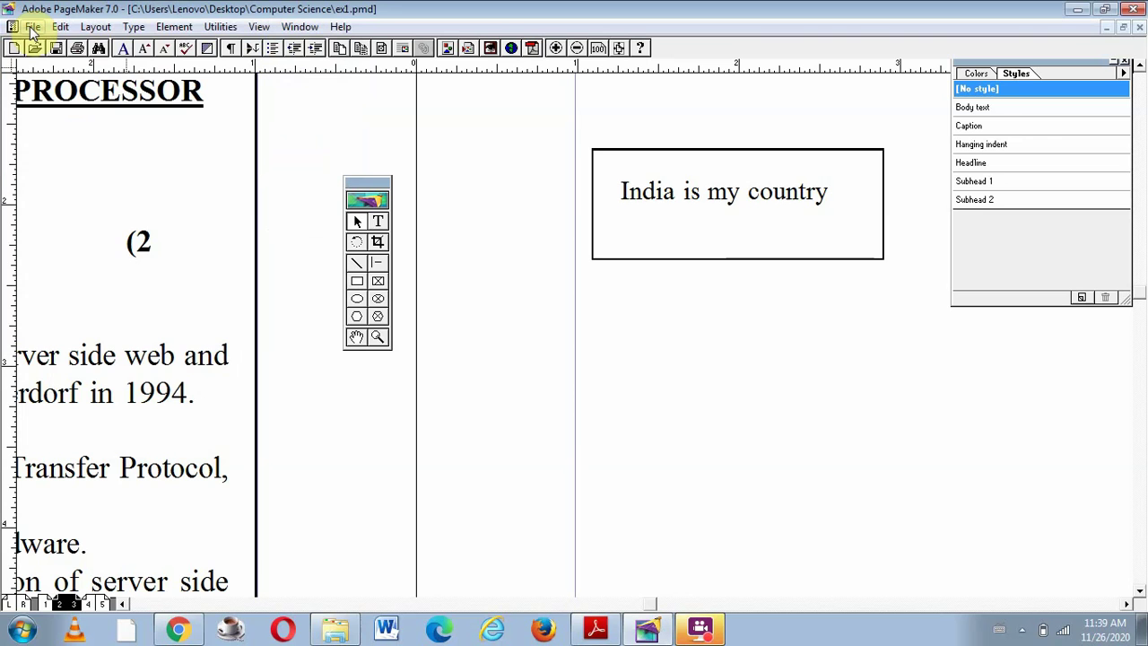
{"action": "left_click", "coordinate": [32, 28]}
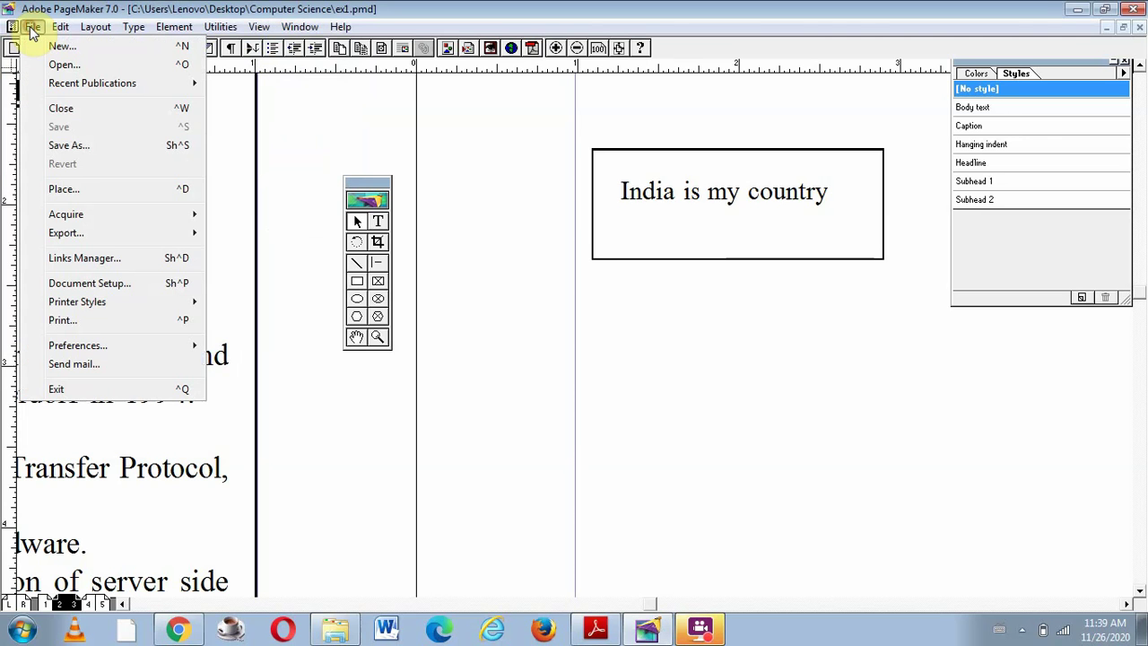
{"action": "left_click", "coordinate": [86, 149]}
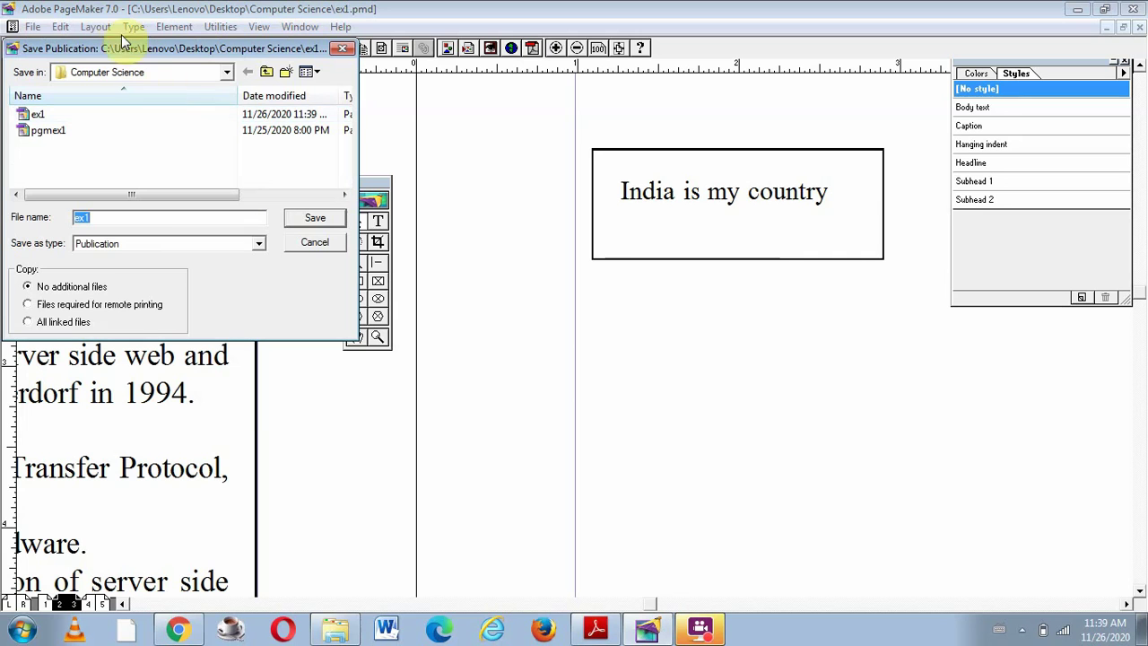
{"action": "left_click", "coordinate": [313, 244]}
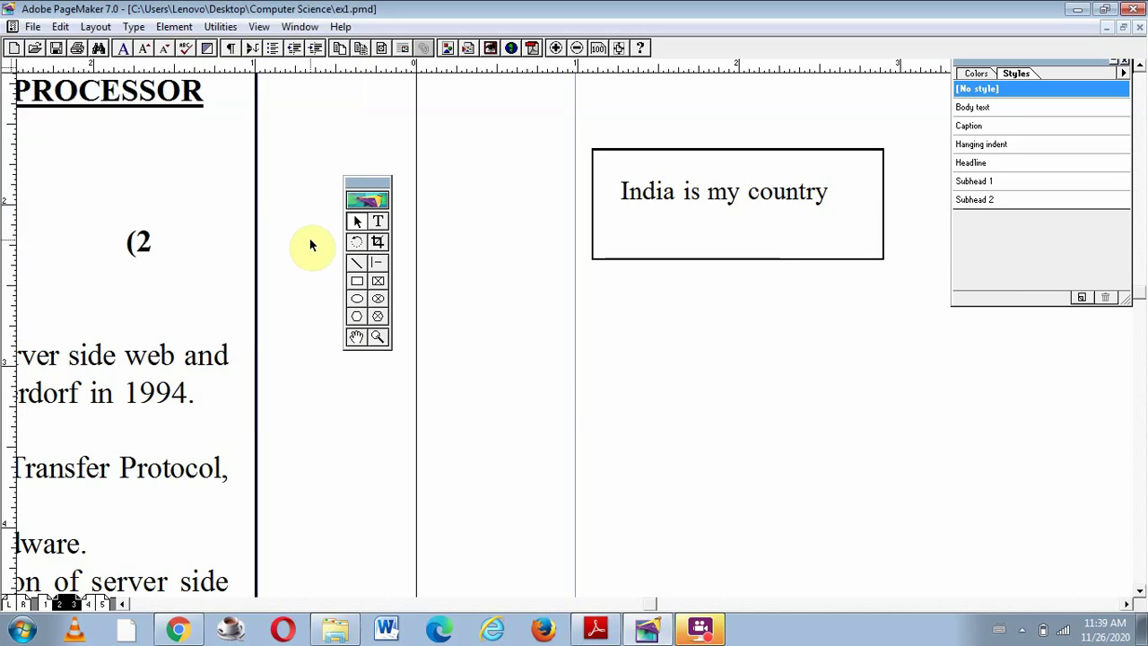
Exit the program and cancel the Windows check for a solution to the problem.
{"action": "left_click", "coordinate": [32, 27]}
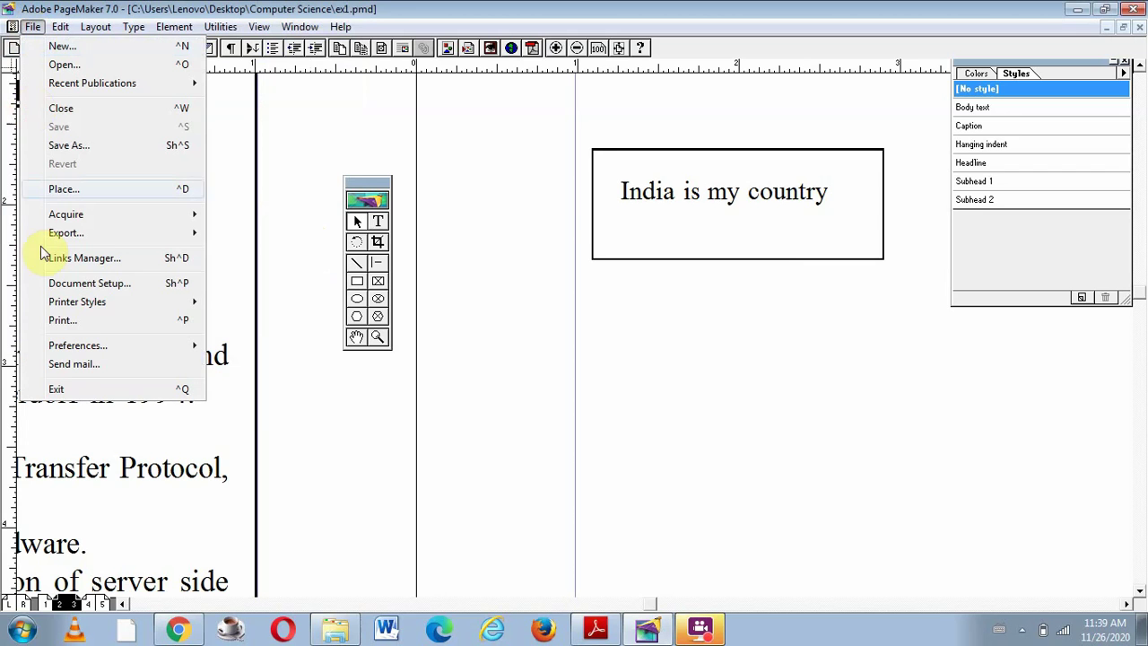
{"action": "left_click", "coordinate": [75, 391]}
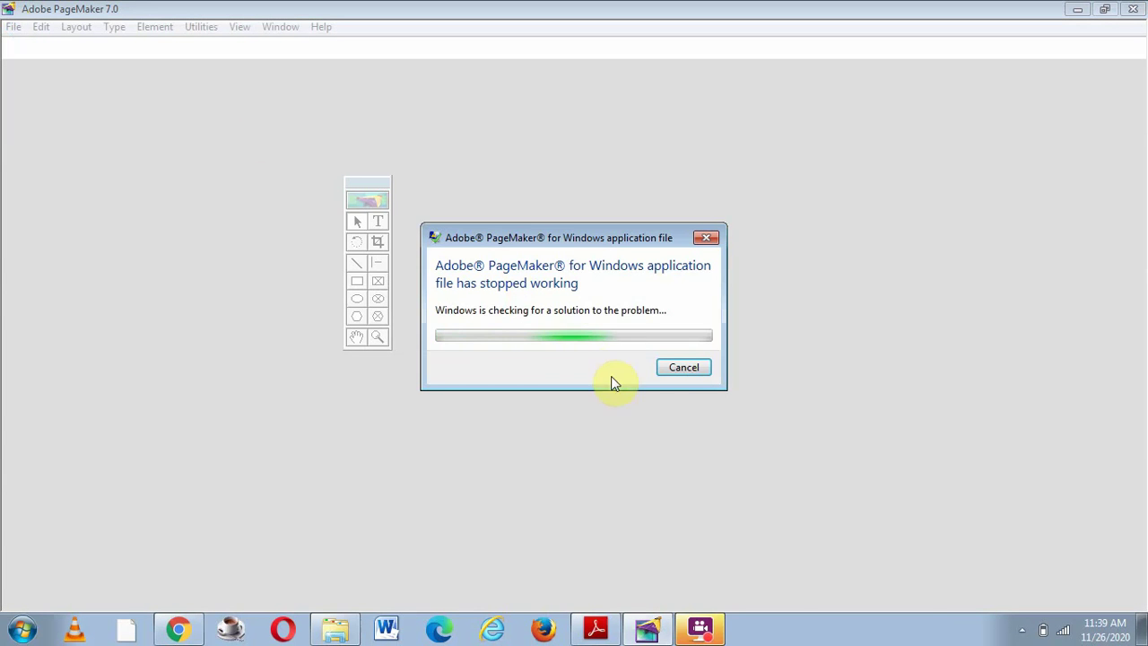
{"action": "left_click", "coordinate": [683, 371]}
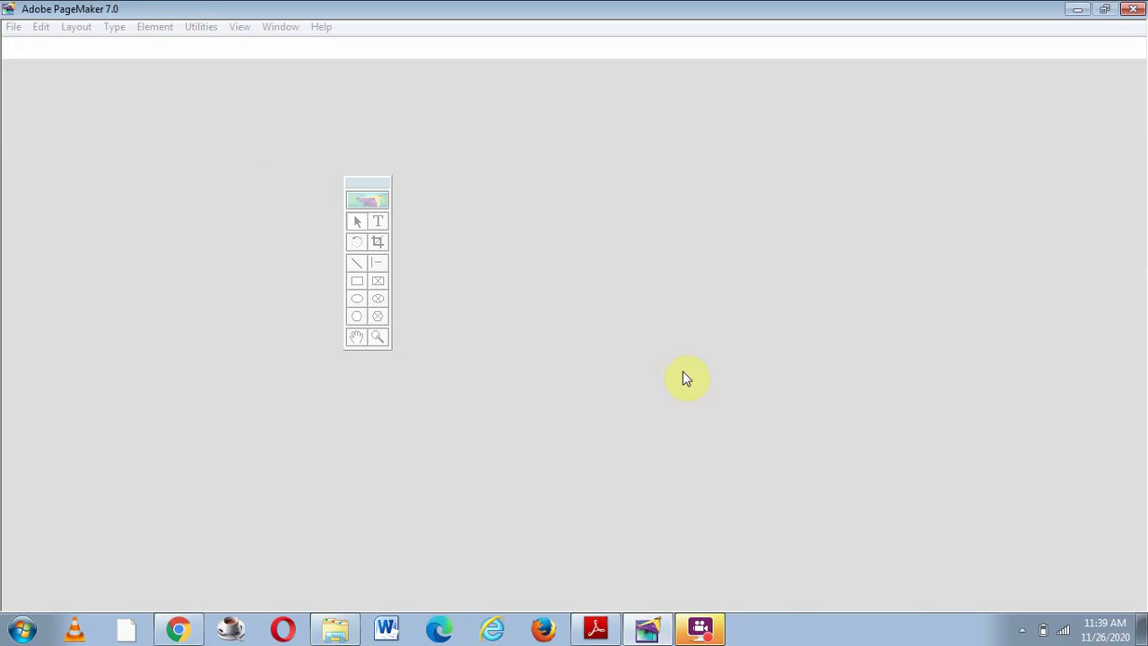